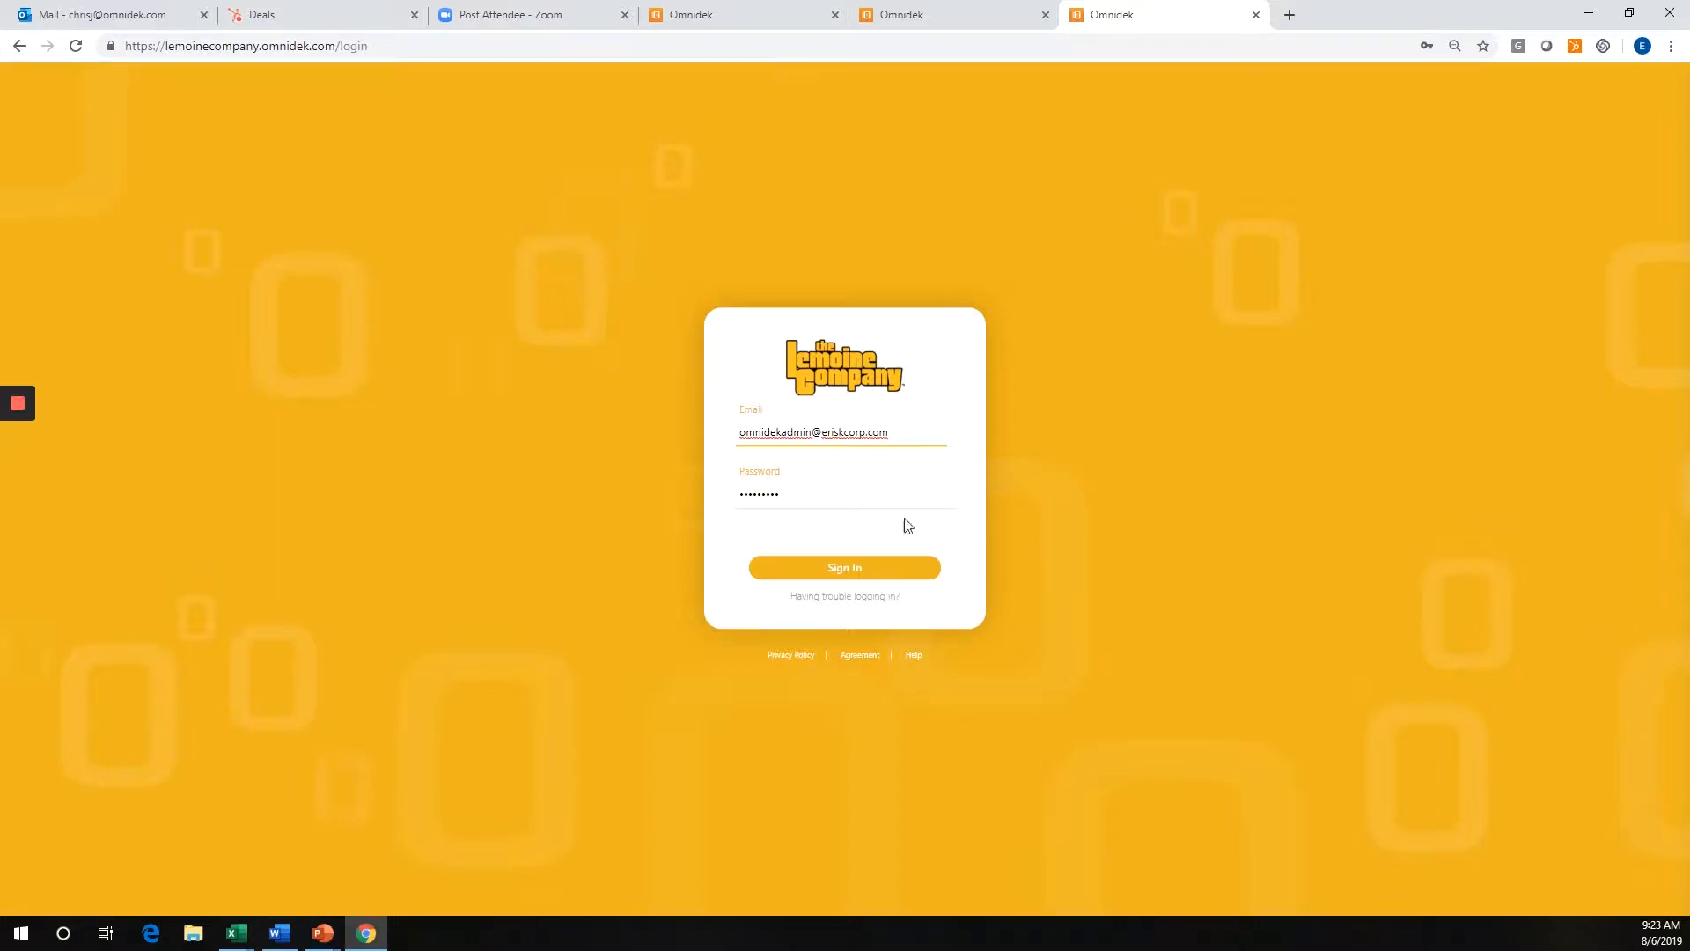
Sign in with the prefilled admin credentials and open a new Warranty Request form.
click(907, 569)
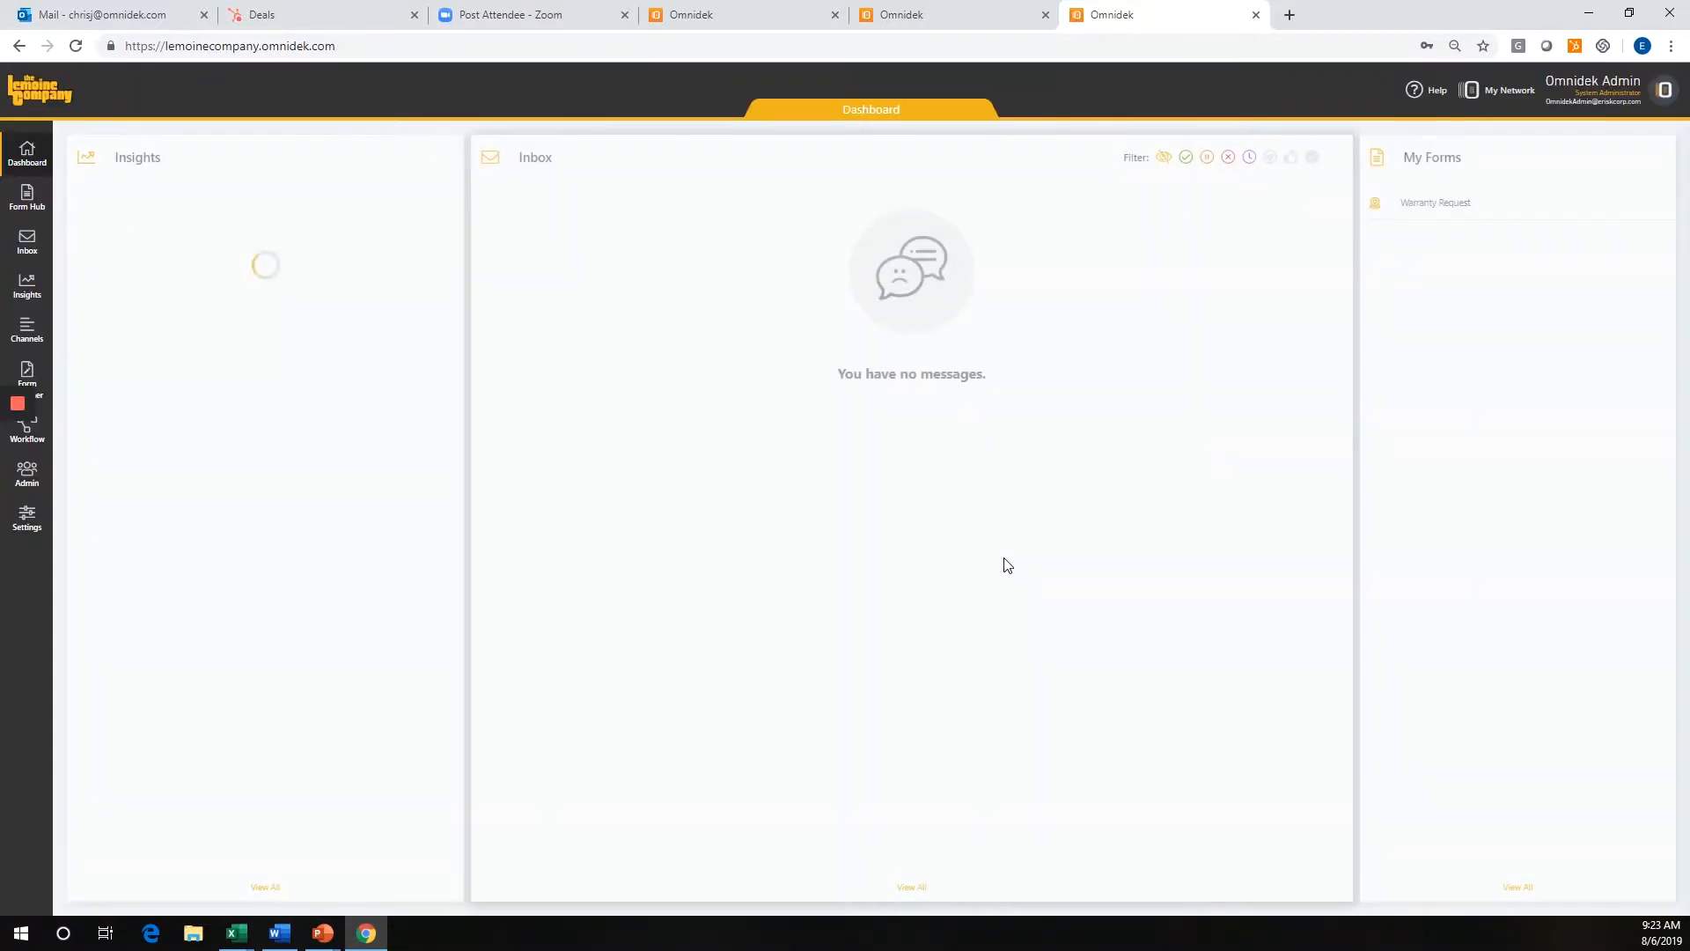
click(1449, 212)
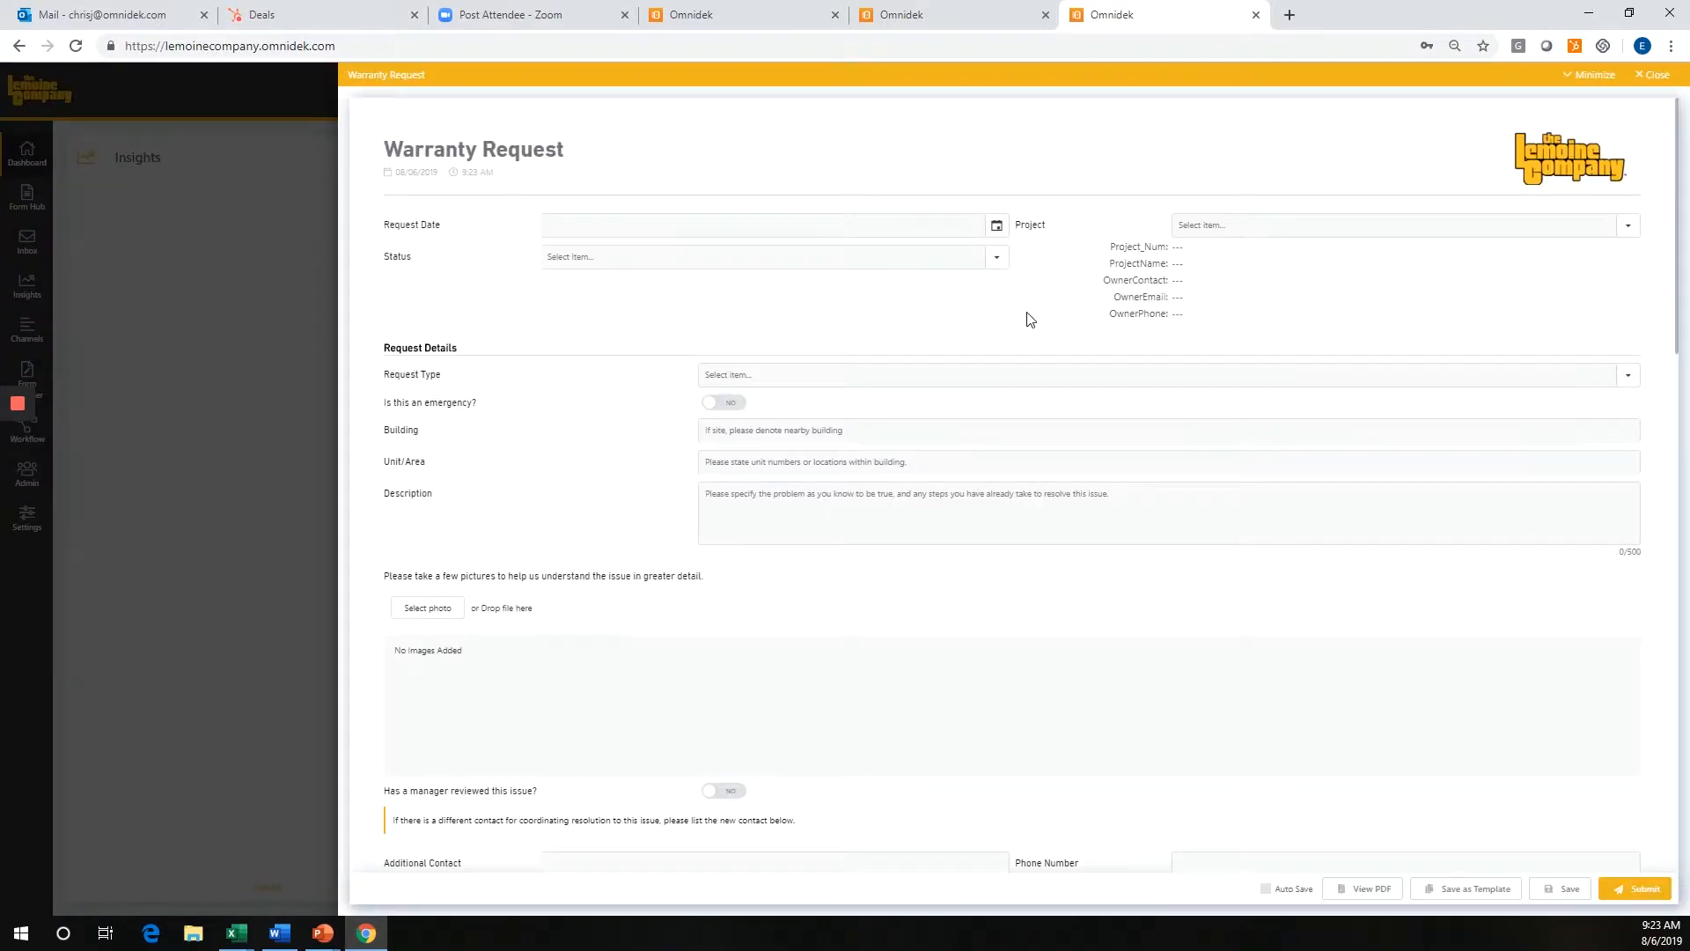
Check the available Status options and select the project 18.0804.00 | Thrive Academy Phase II in the warranty request.
click(998, 257)
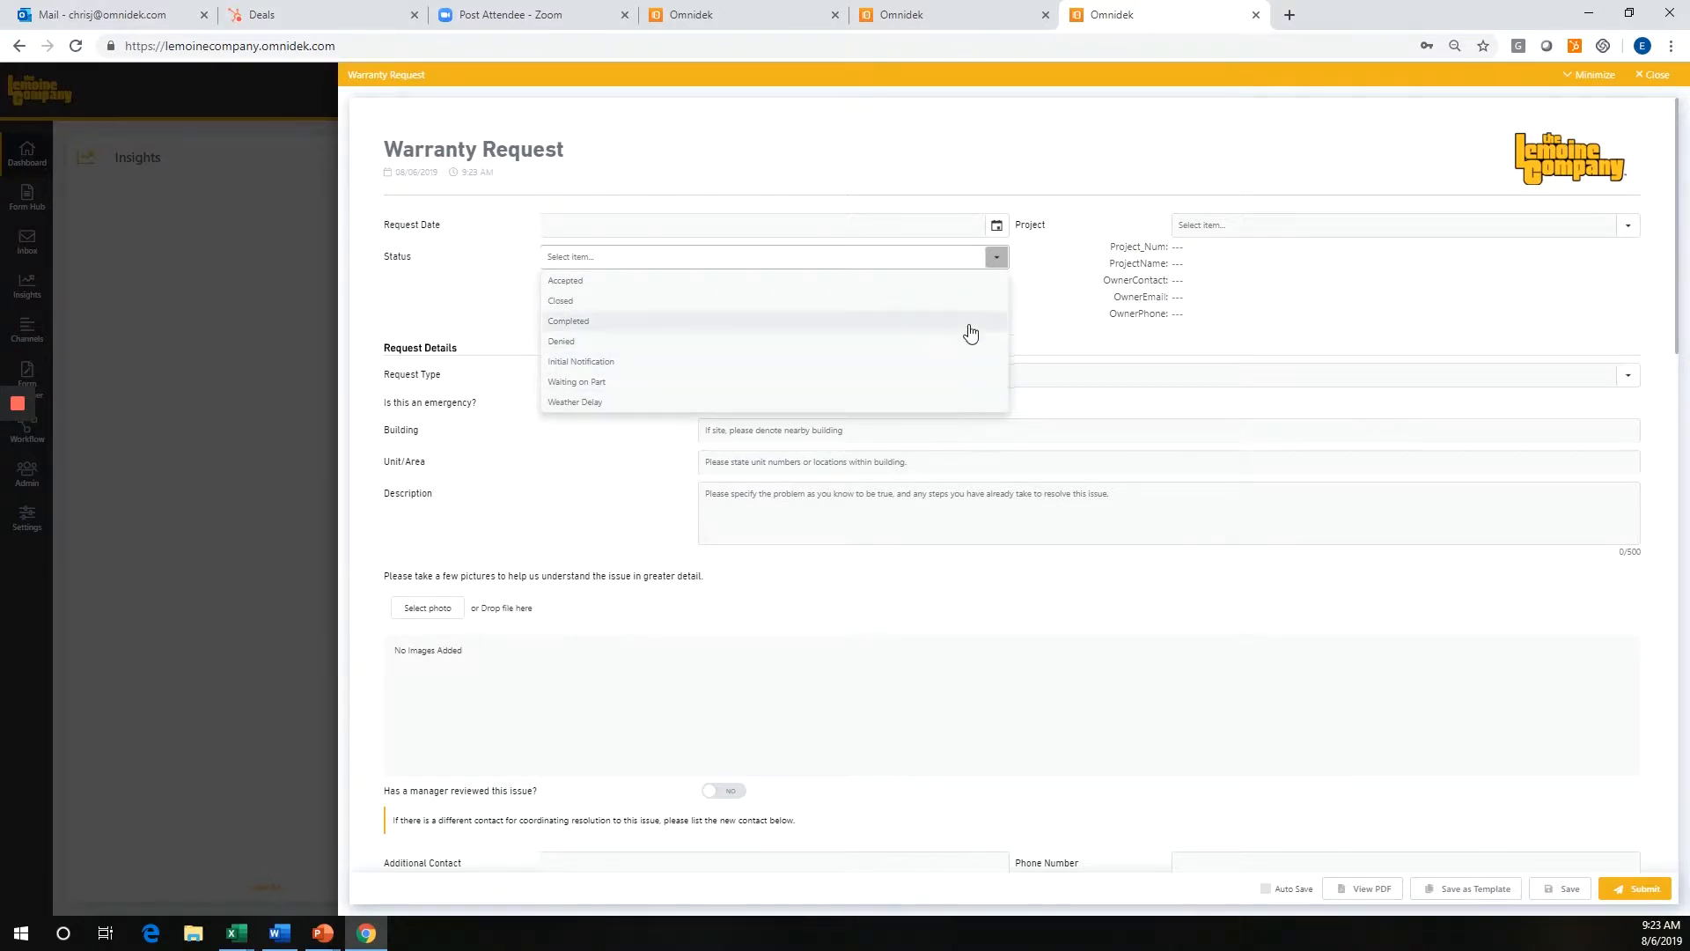
click(1073, 295)
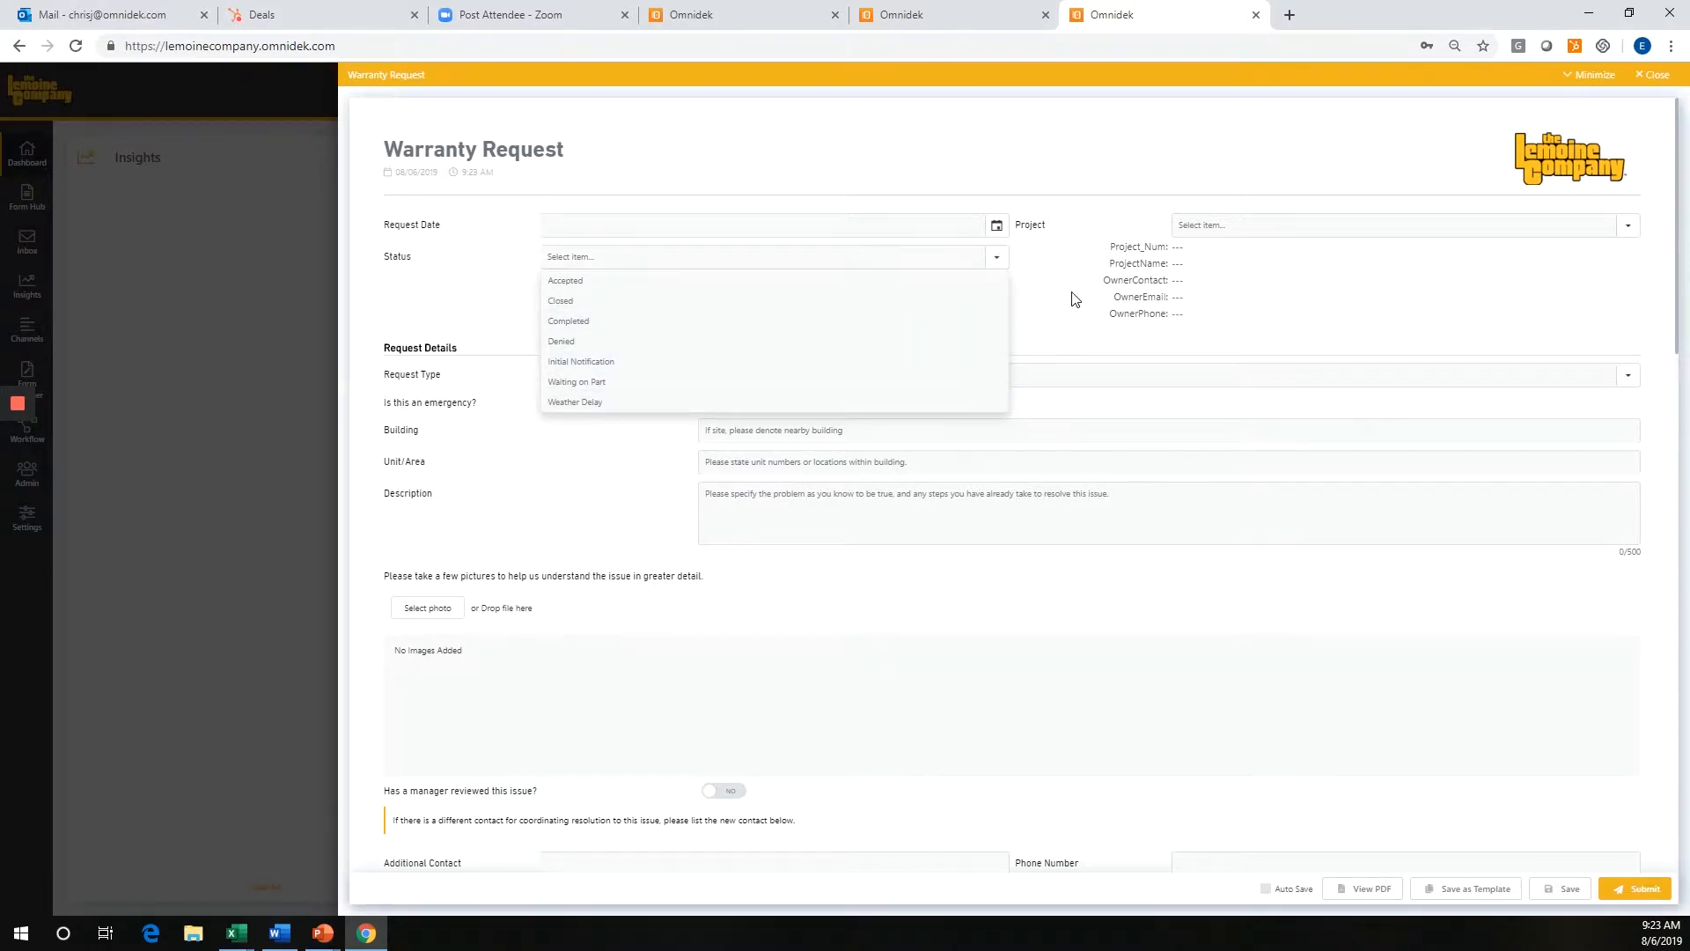
click(1199, 231)
click(1259, 261)
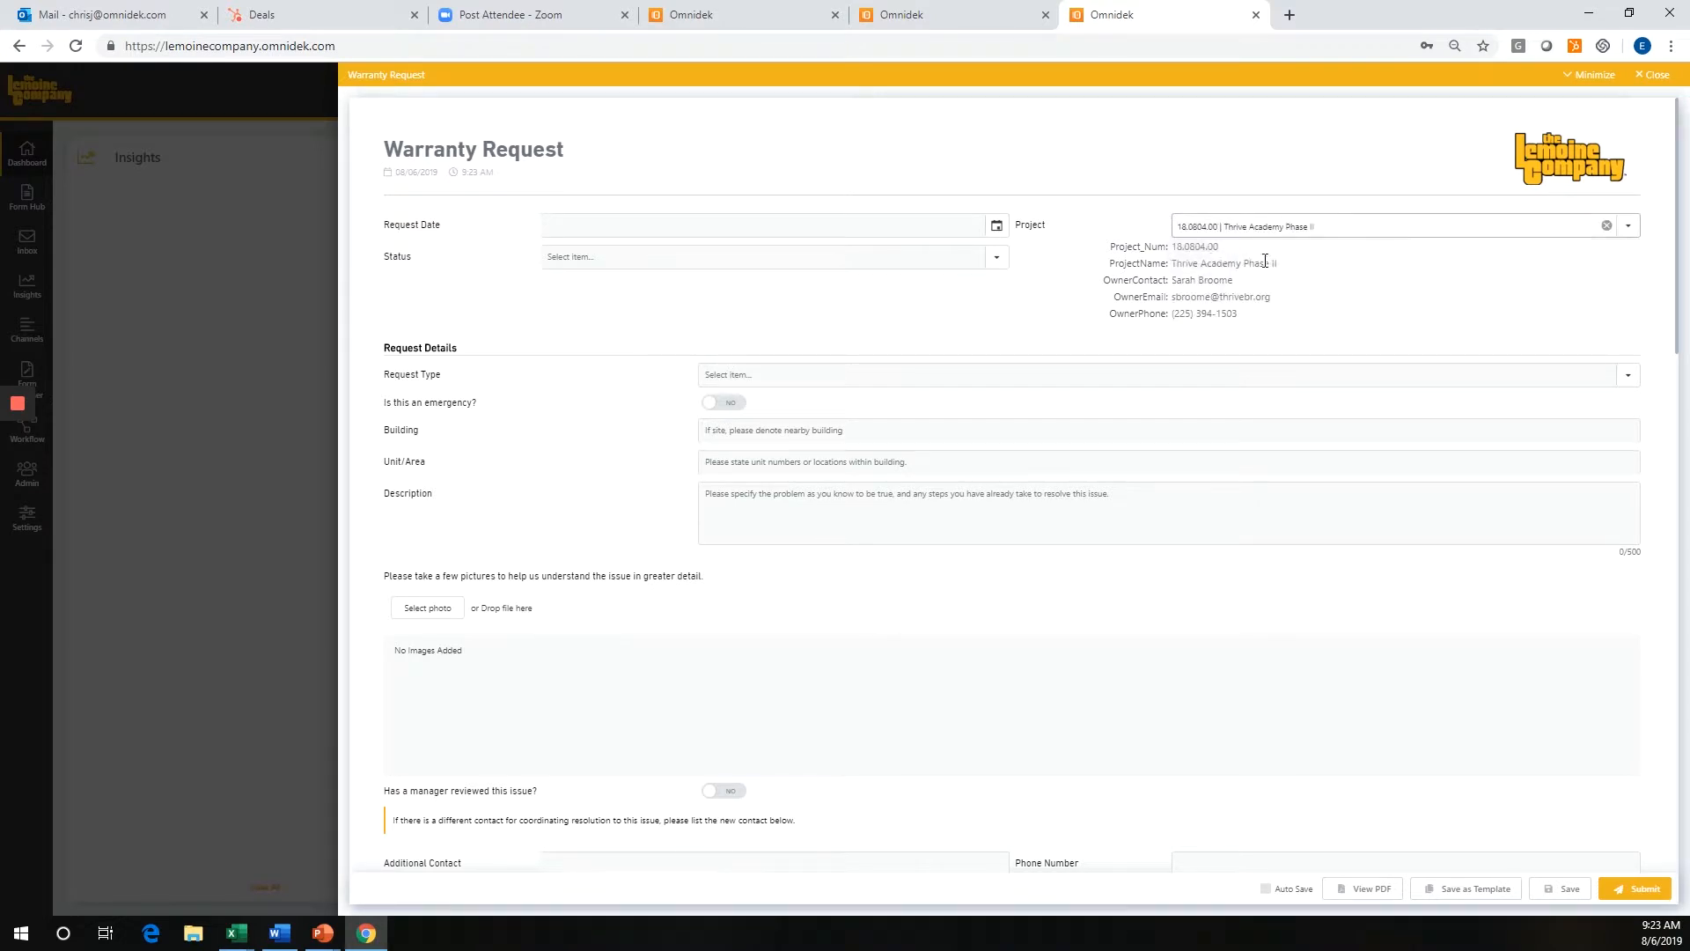
Examine the Request Type options and the form's sections through Work Order Information and Activity, and close the form without saving.
scroll(940, 467, down, 1)
click(806, 294)
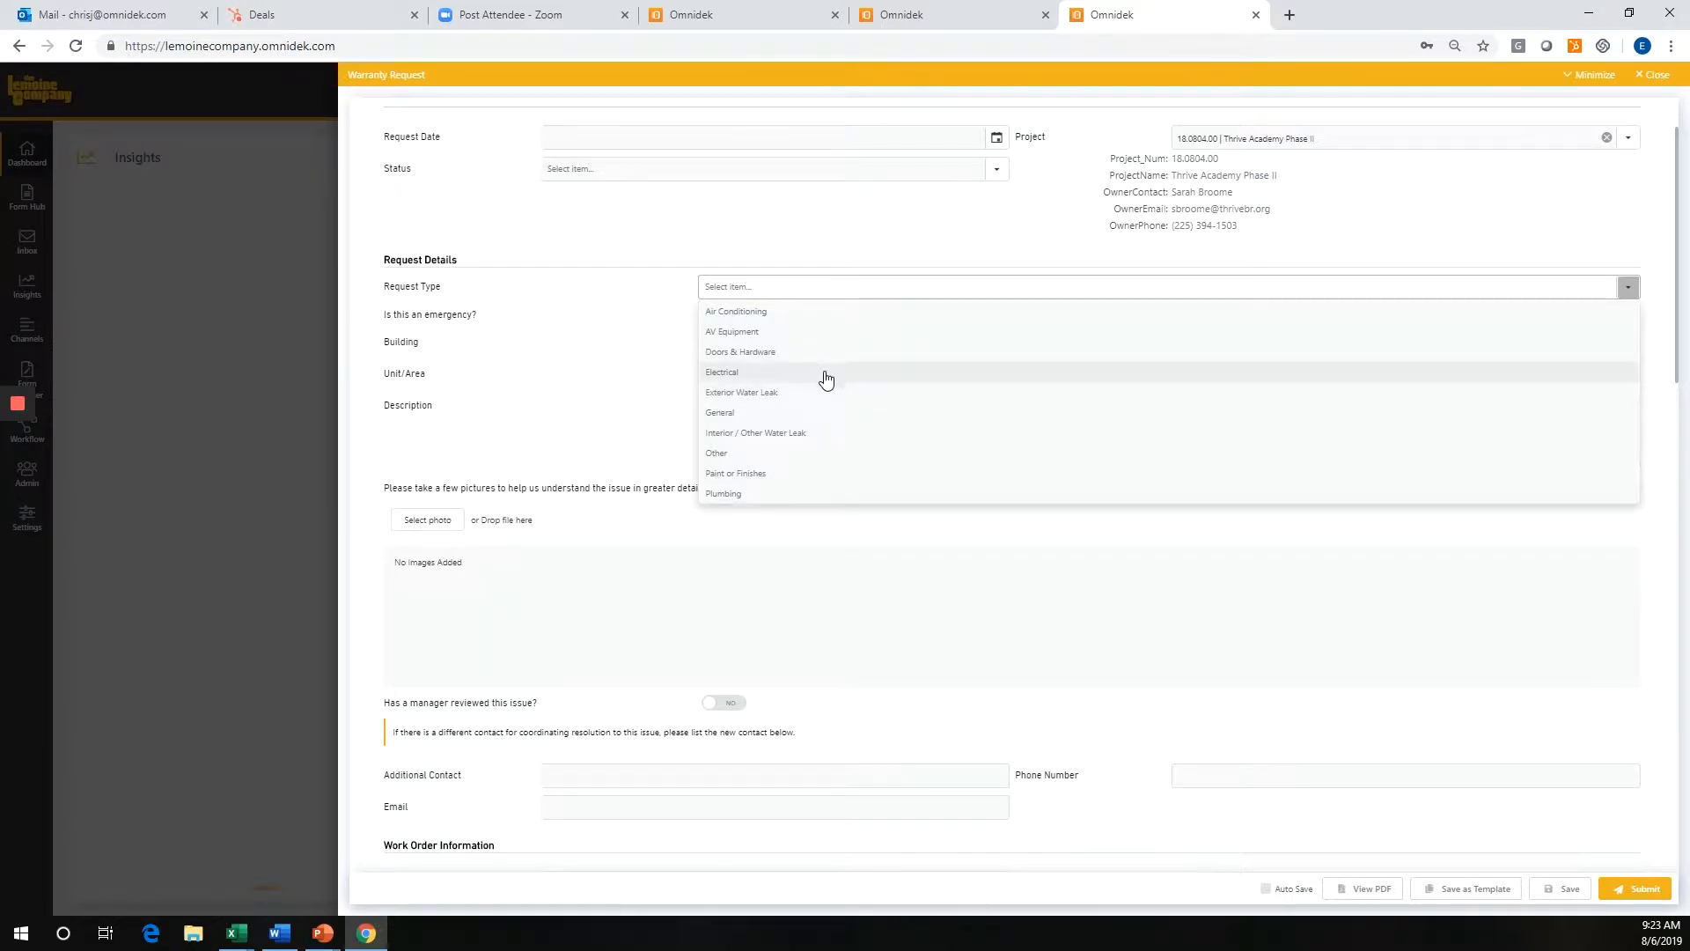
click(649, 362)
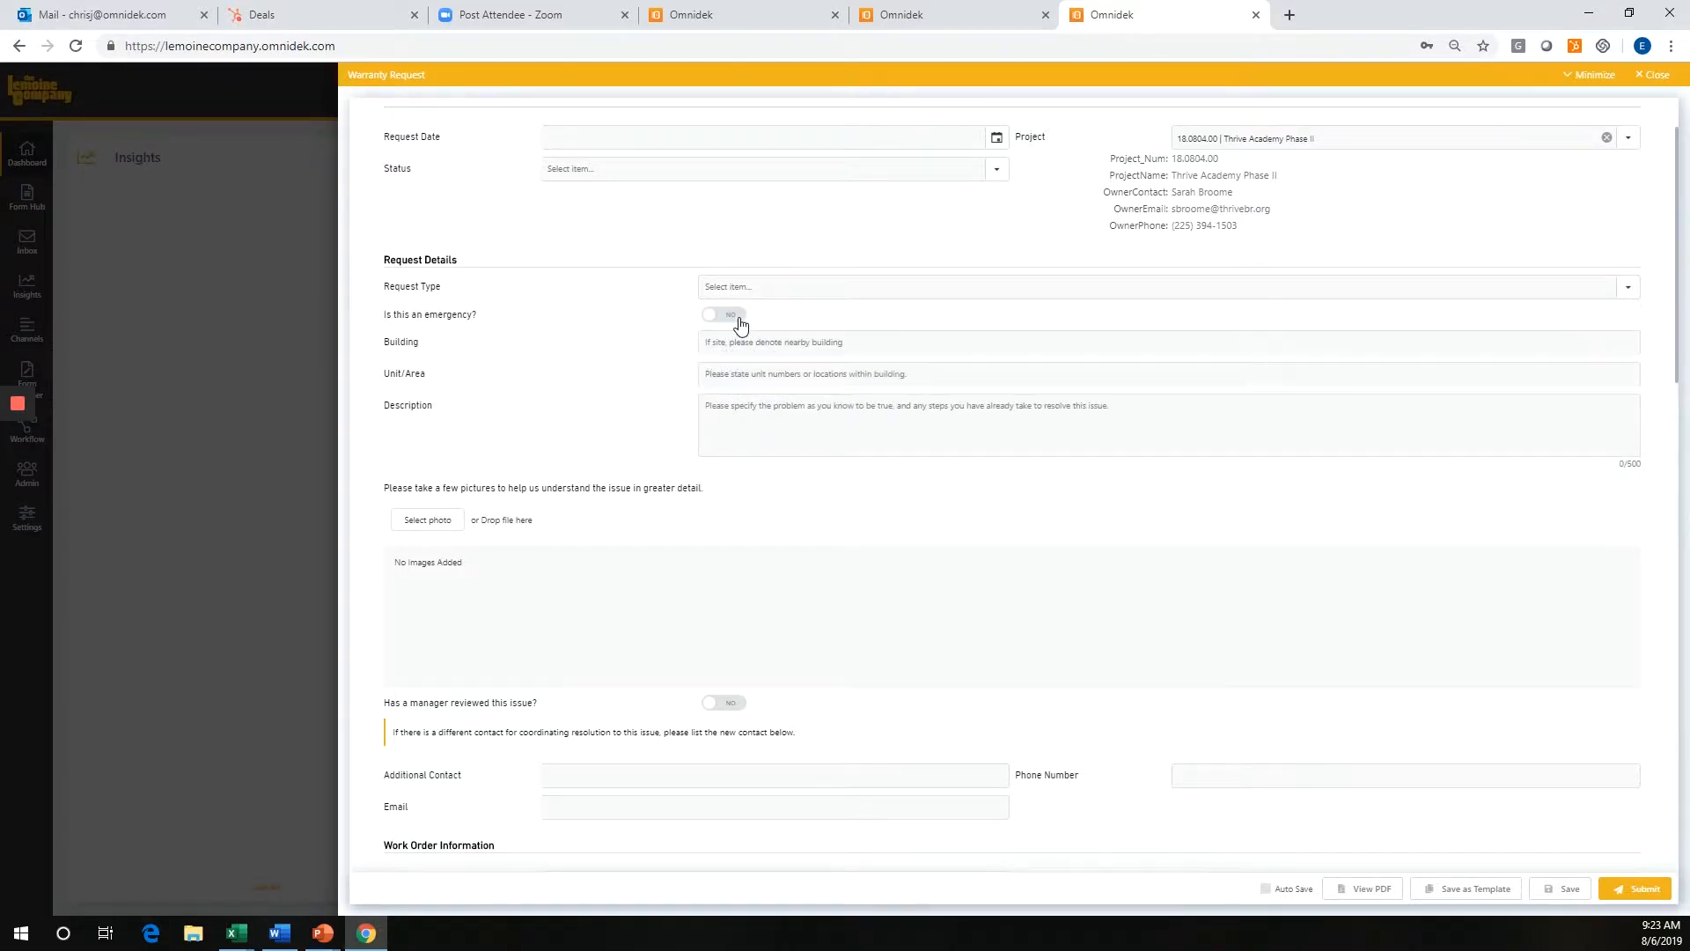
scroll(790, 439, down, 2)
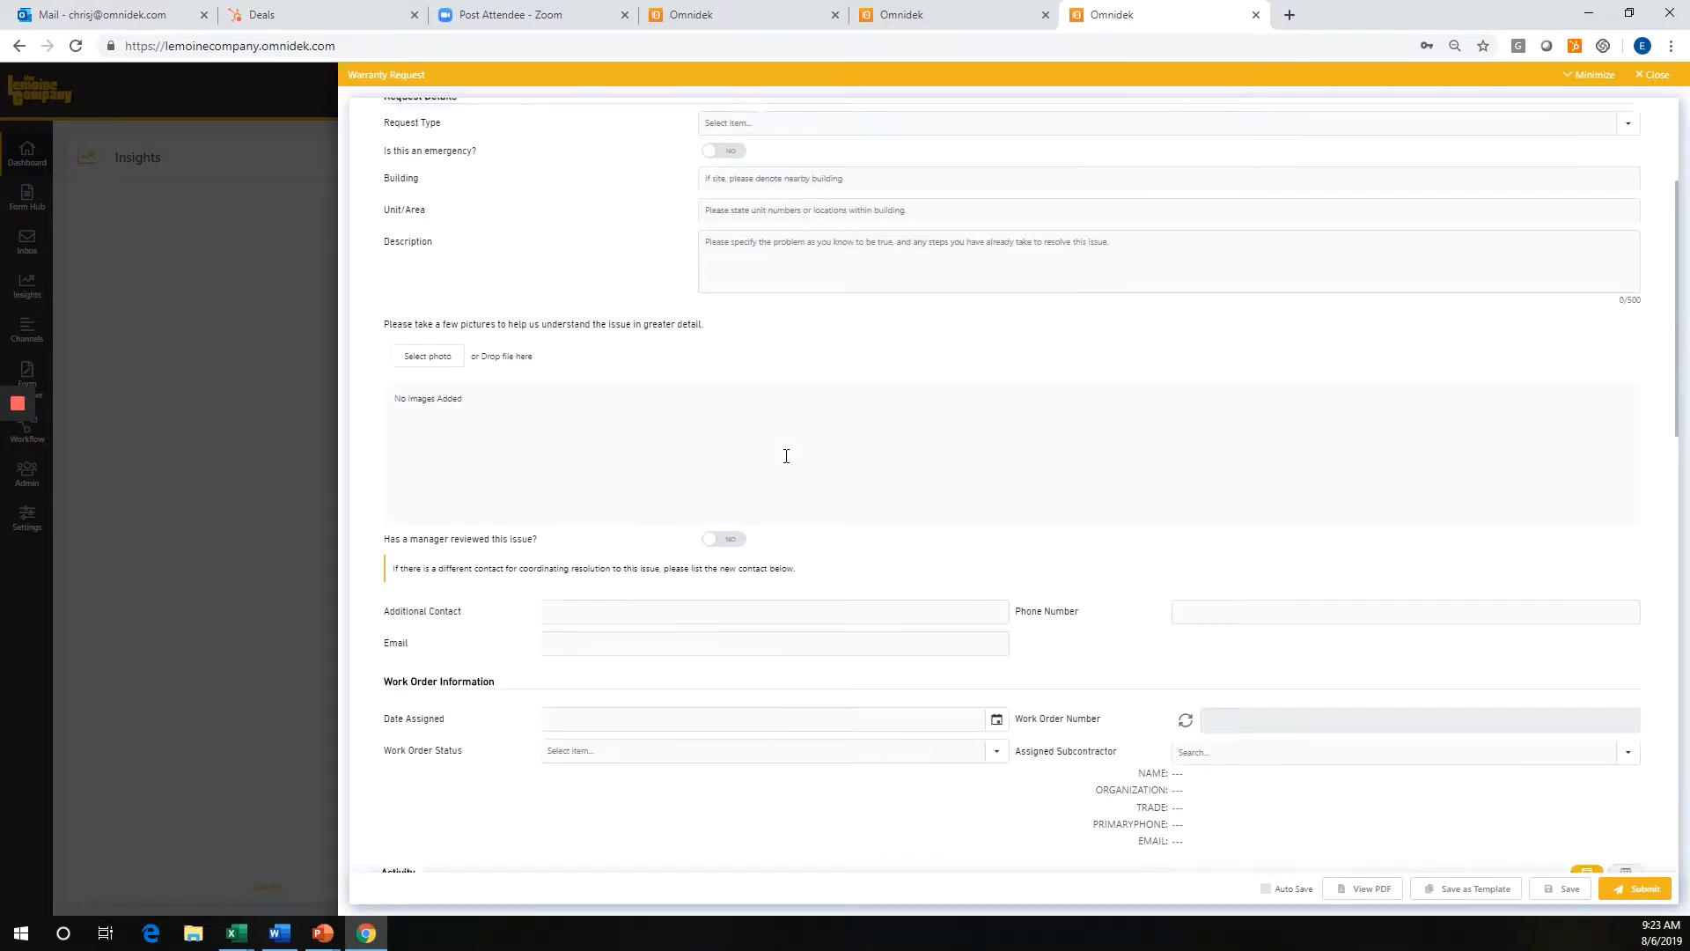
scroll(736, 446, down, 2)
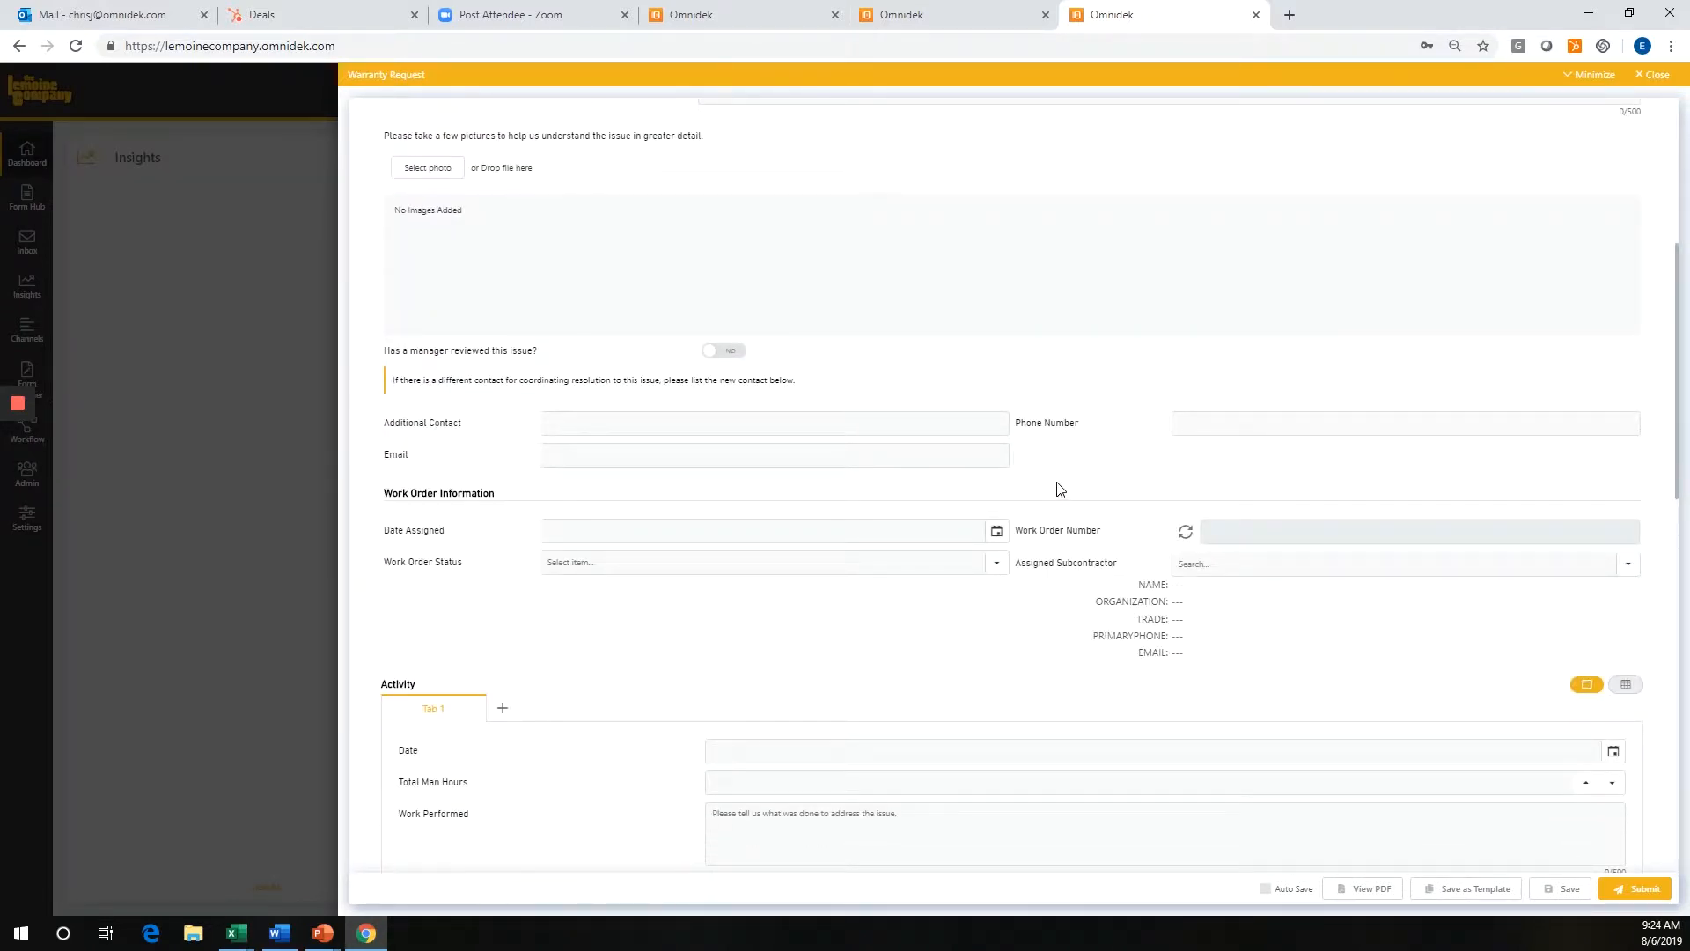
scroll(1043, 449, down, 3)
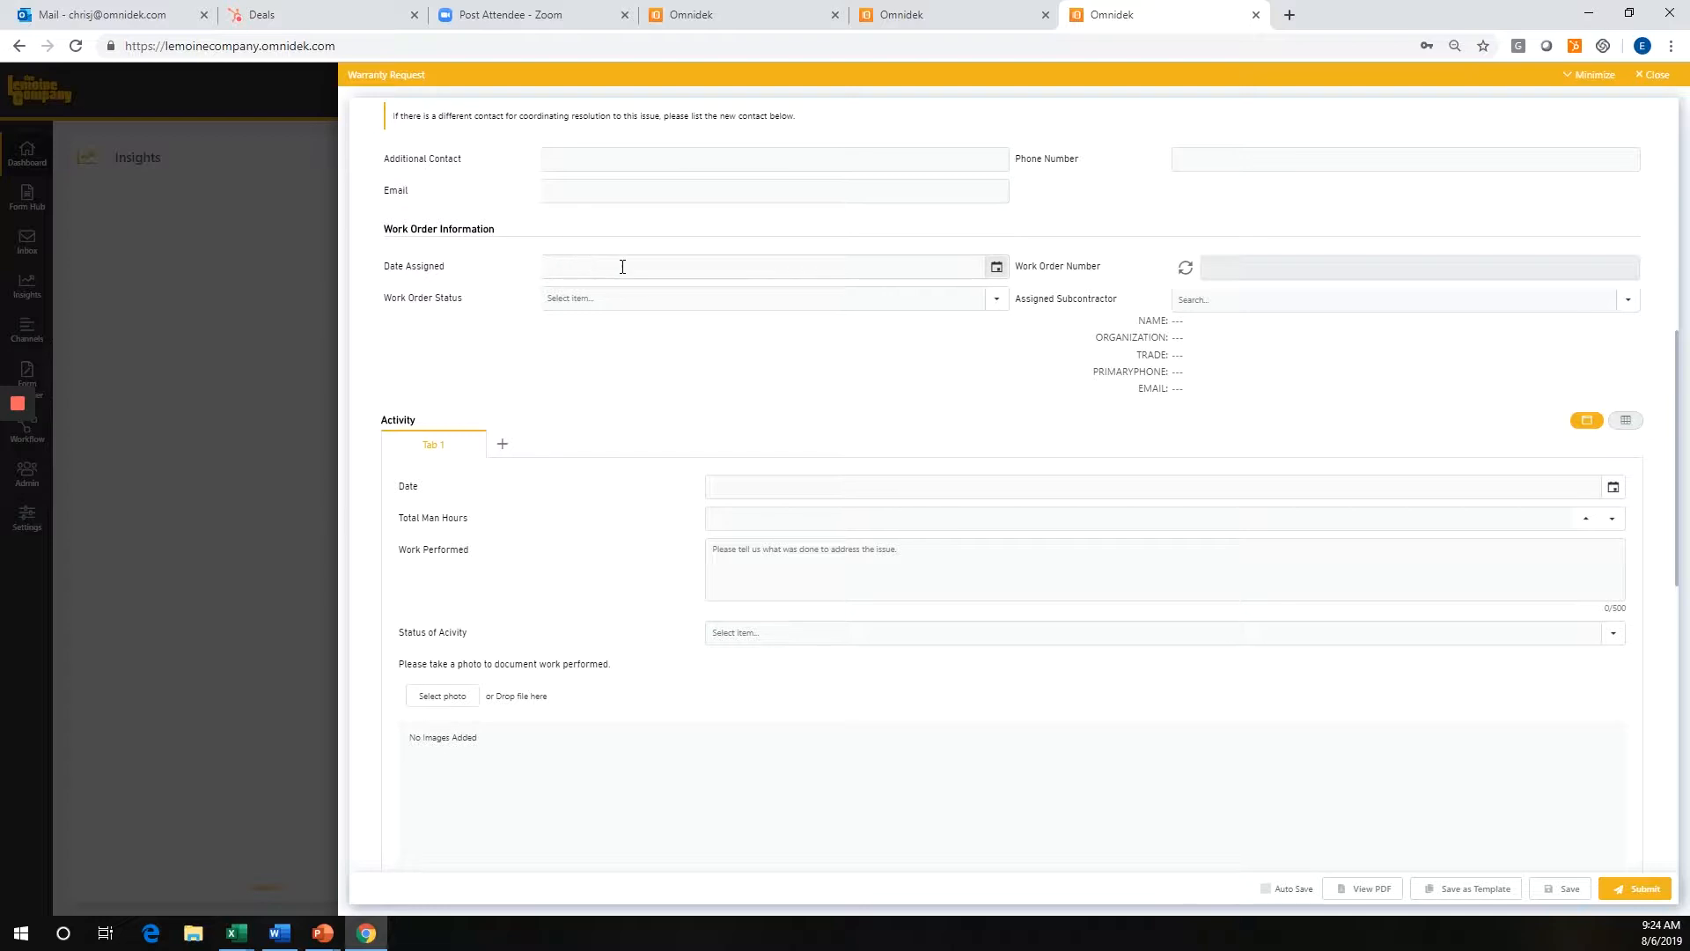
scroll(984, 339, up, 2)
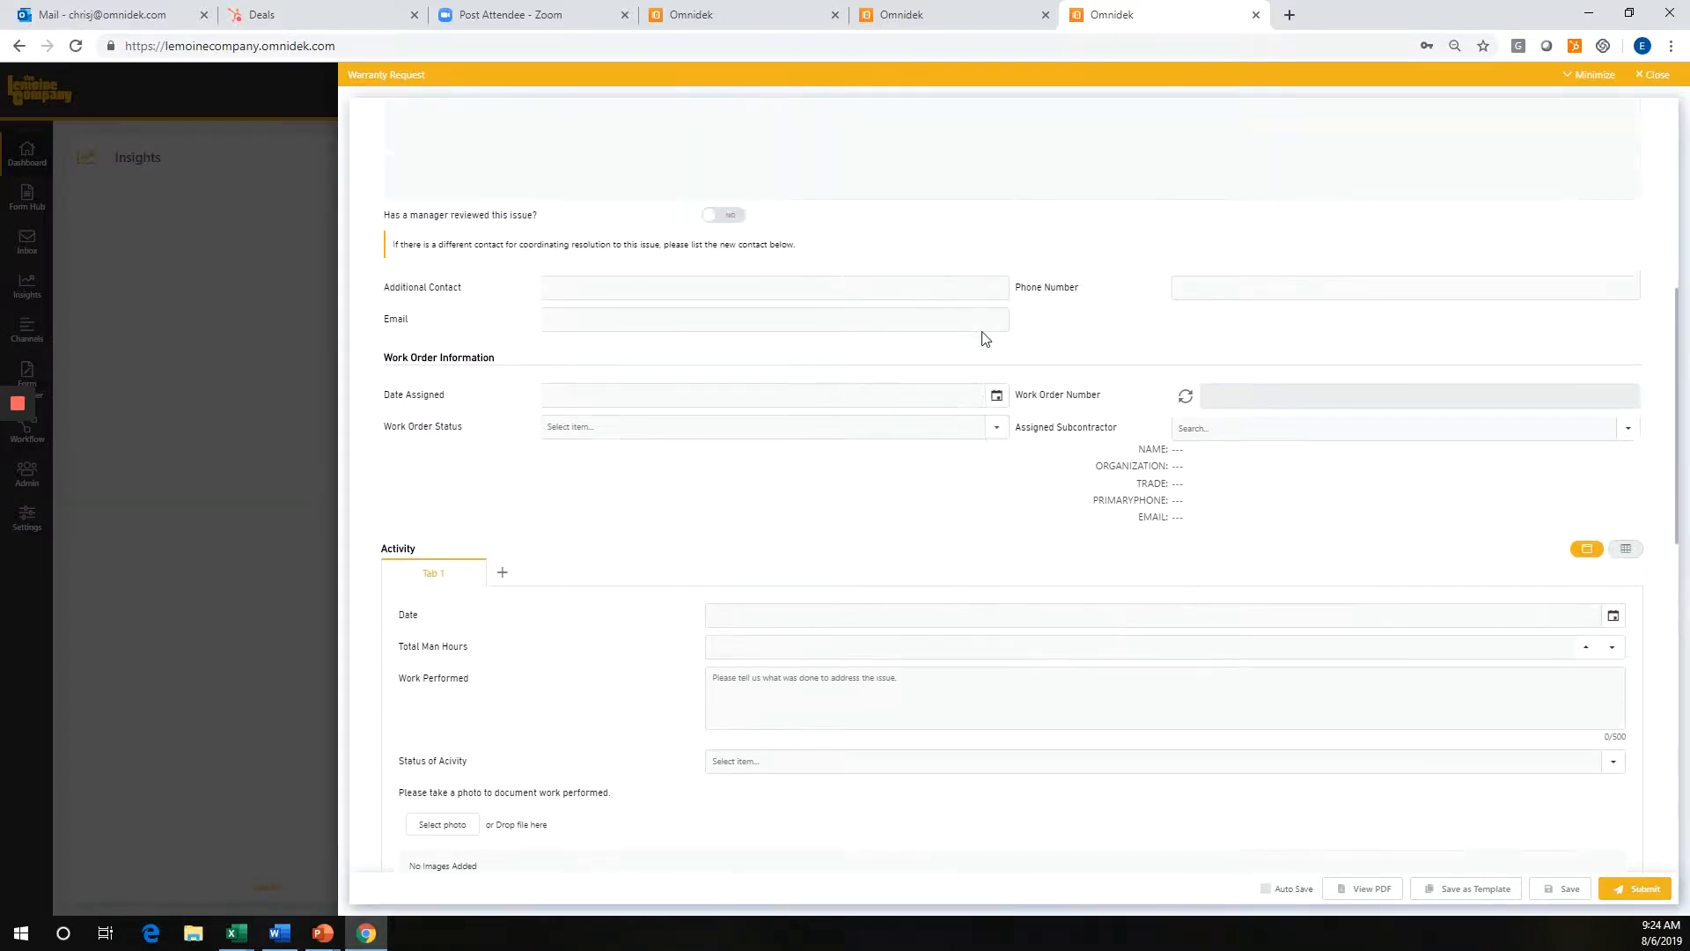
scroll(984, 339, up, 5)
scroll(1208, 488, down, 4)
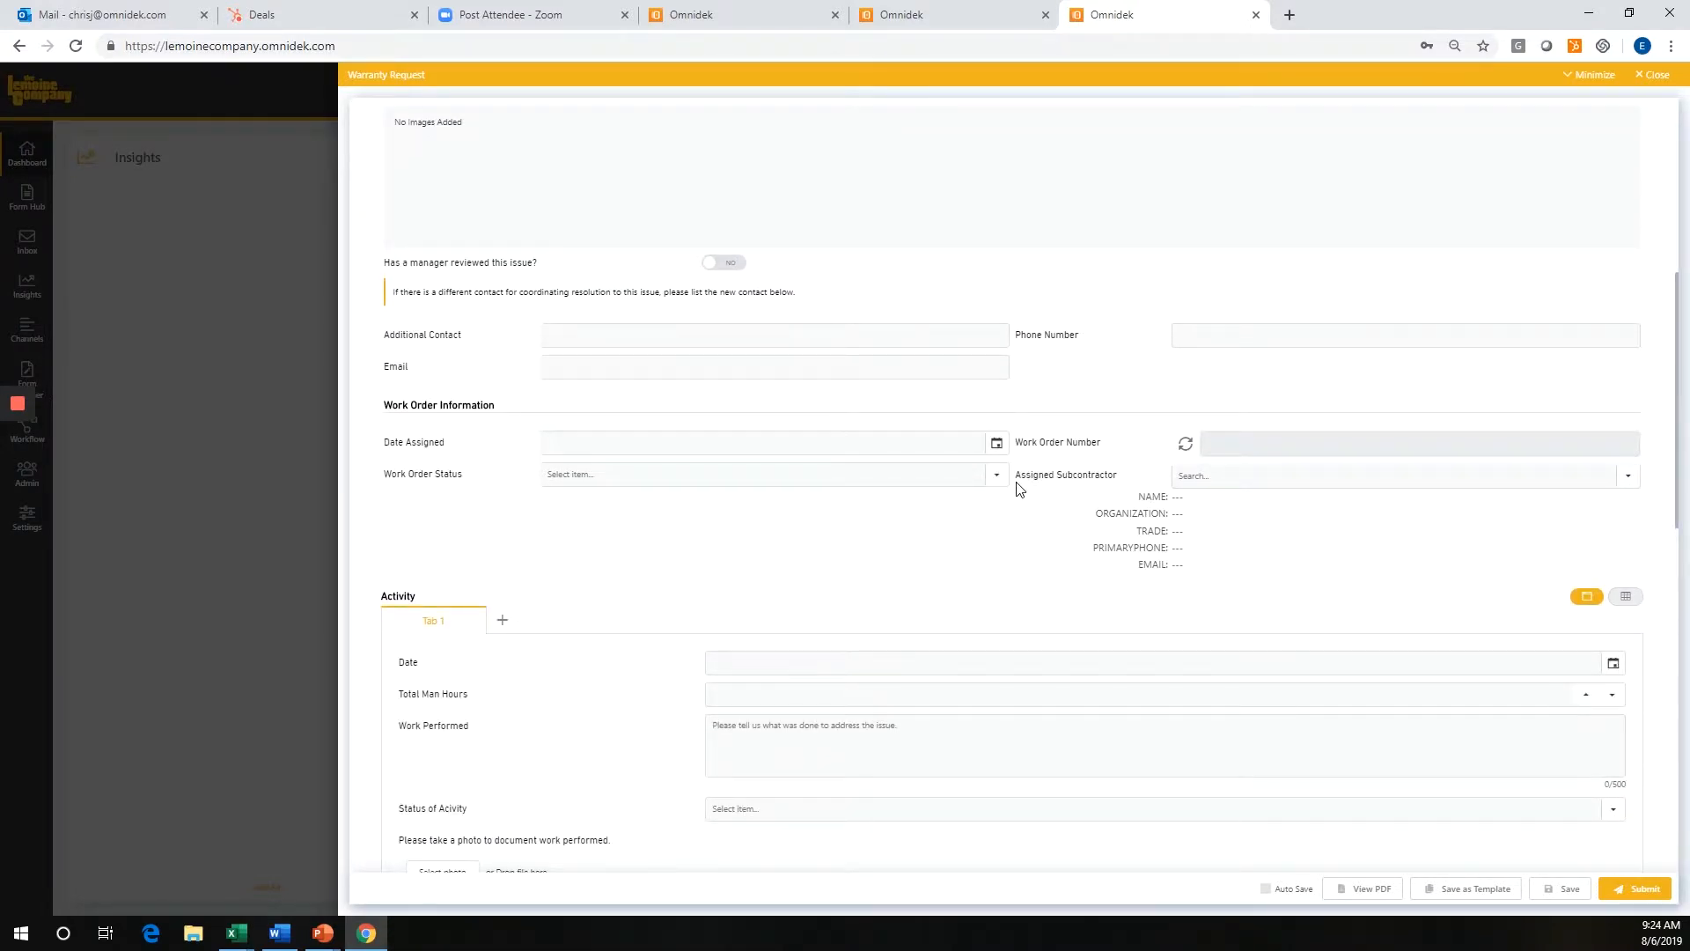
click(1657, 77)
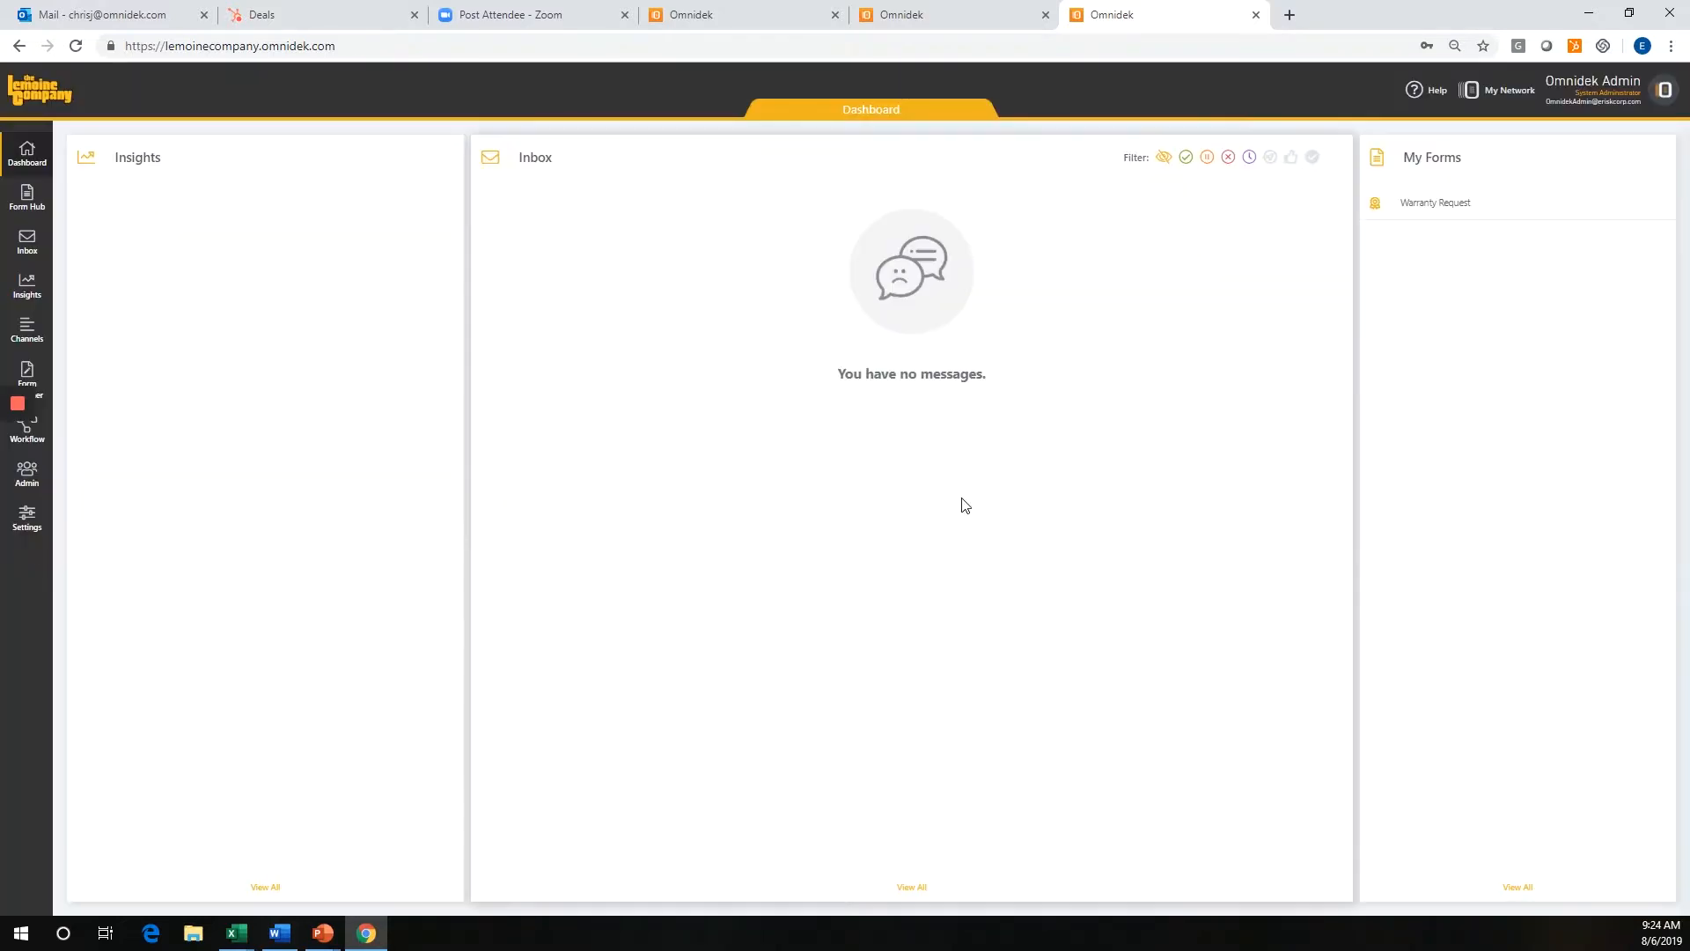
Open the existing Warranty Request form for editing in the Form Designer.
click(50, 377)
click(880, 581)
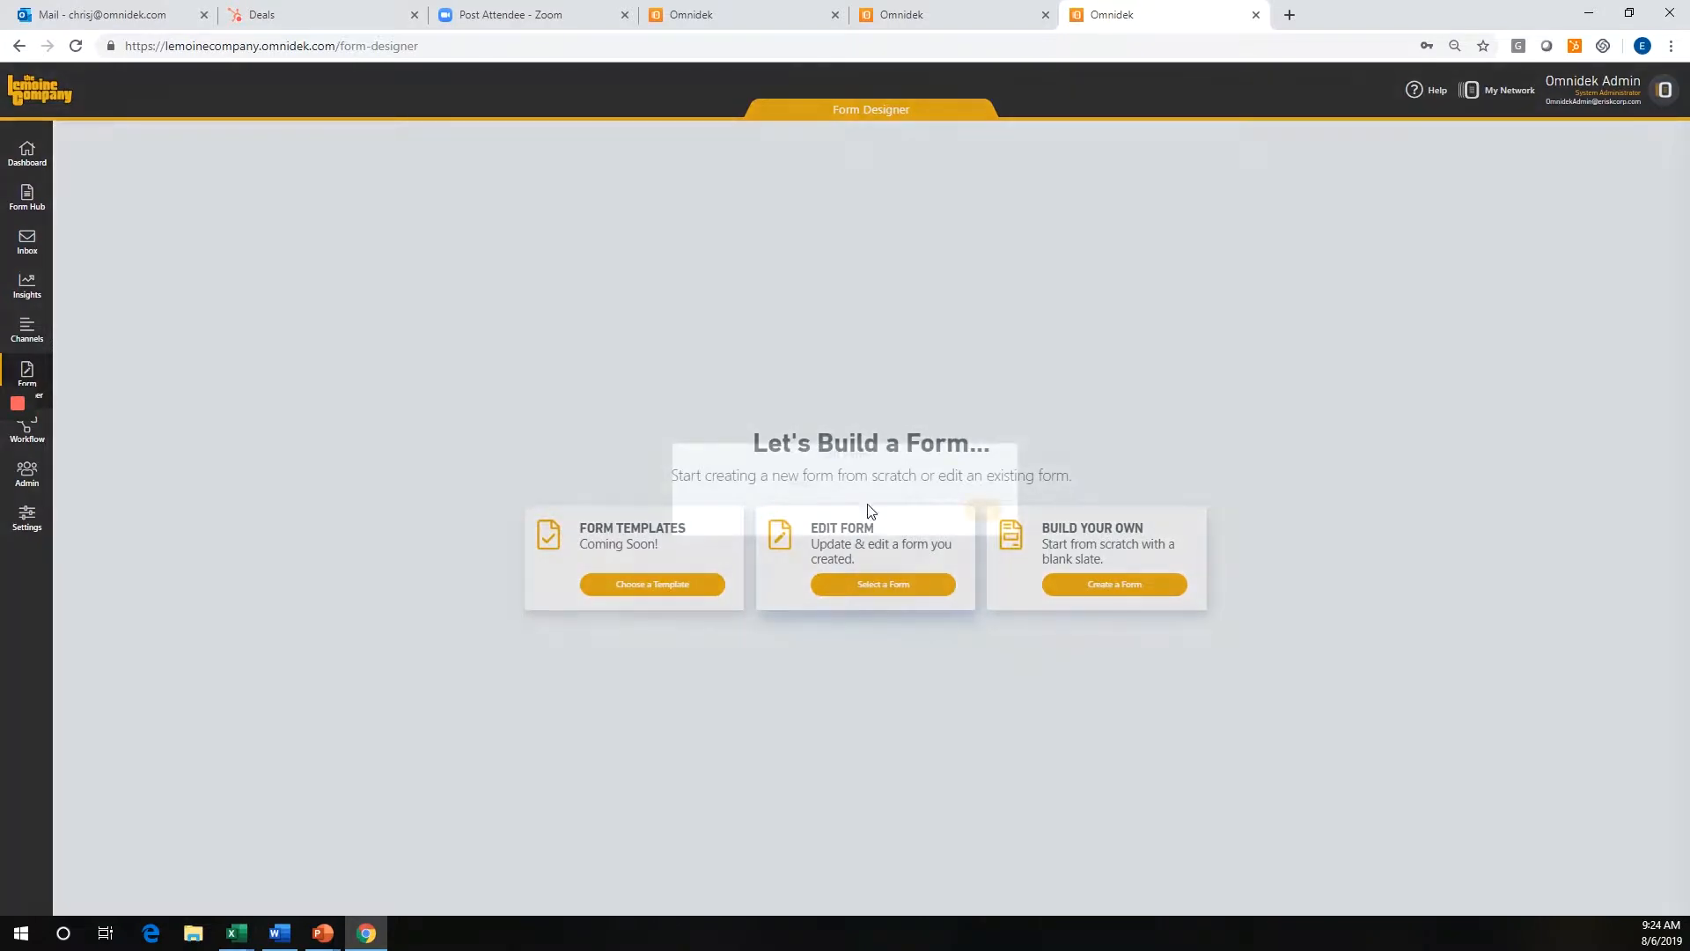
click(853, 483)
click(867, 509)
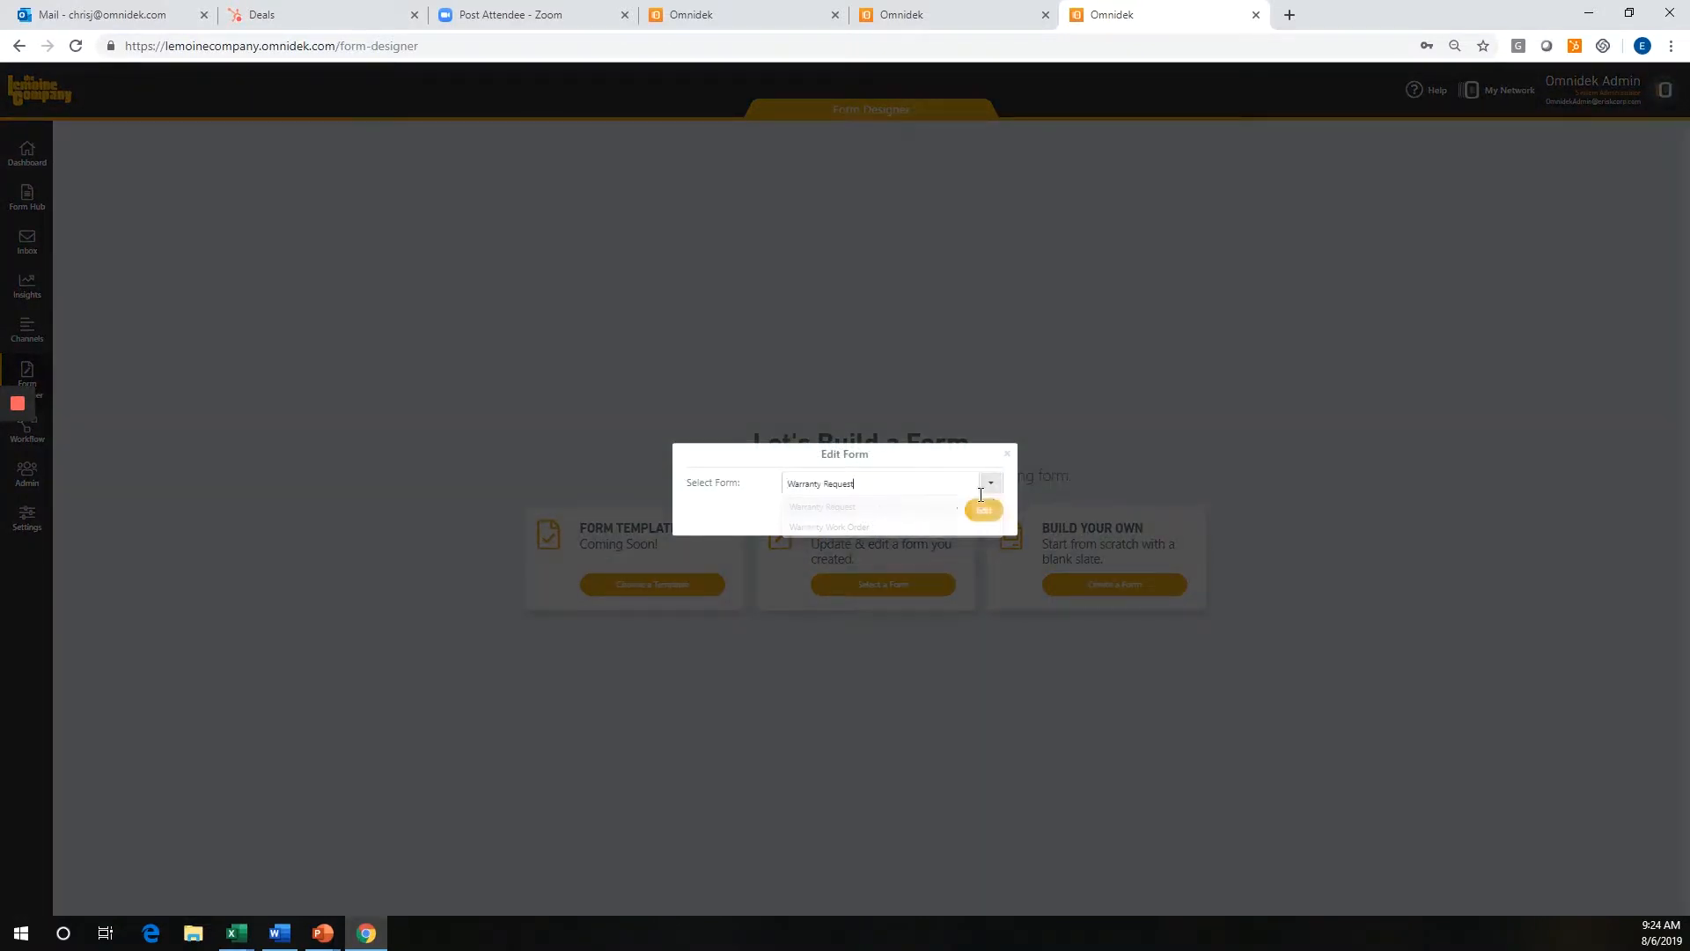
click(984, 511)
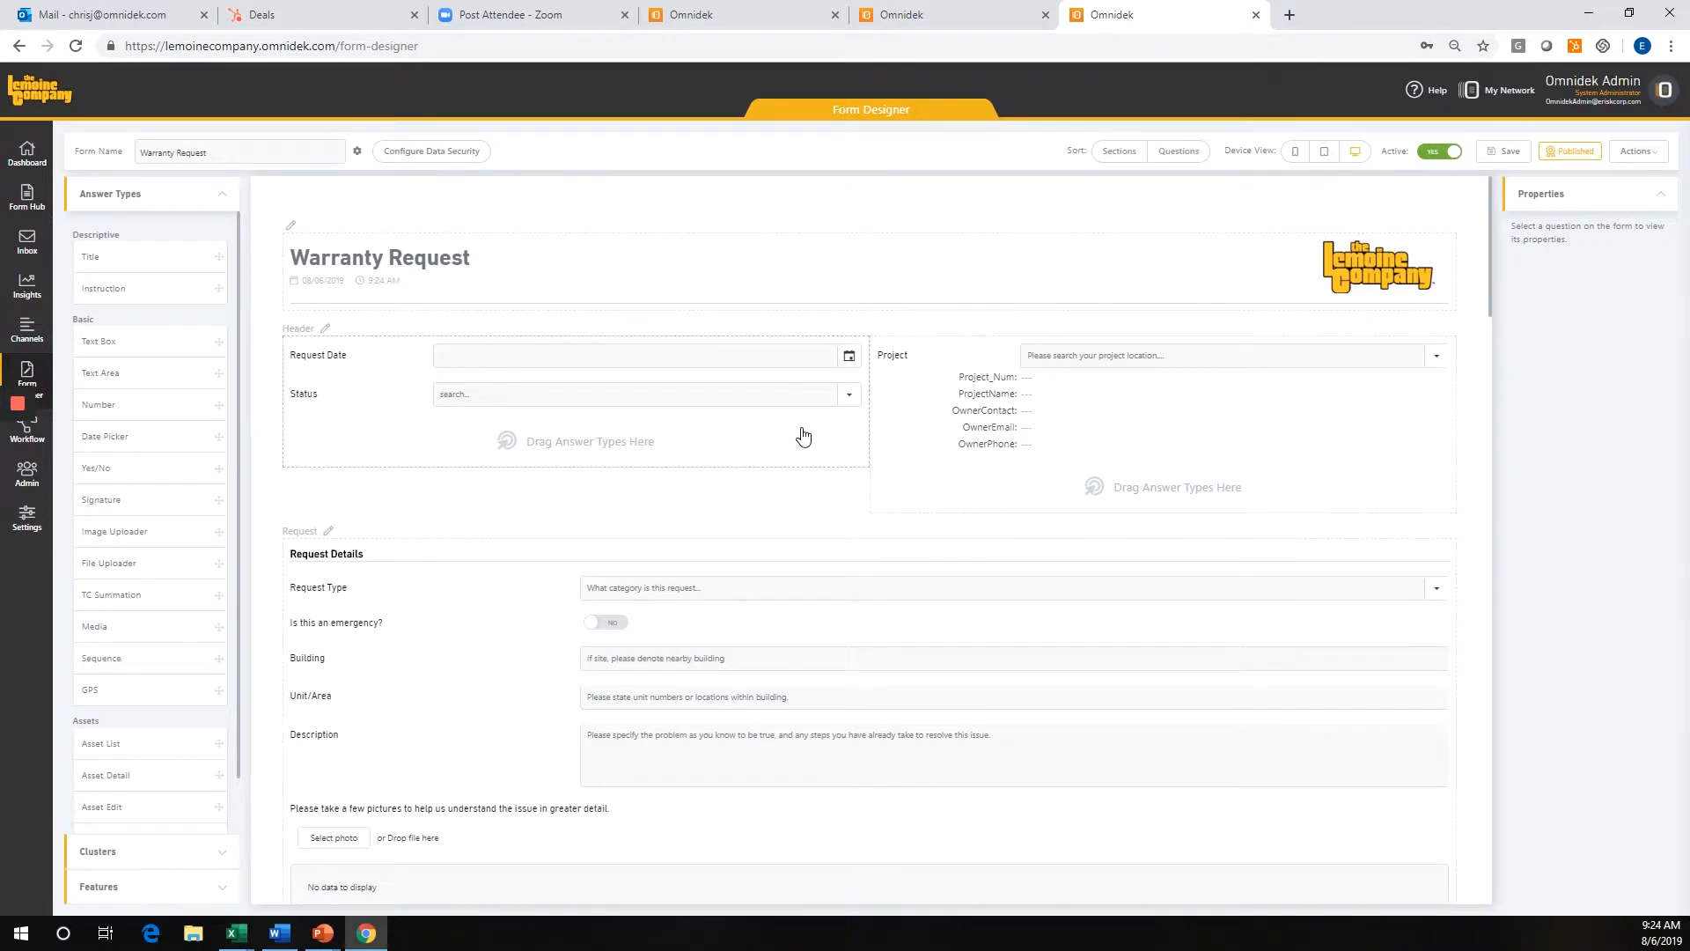
Inspect the properties of the Request Type and Date Assigned questions in the form layout.
scroll(493, 598, down, 2)
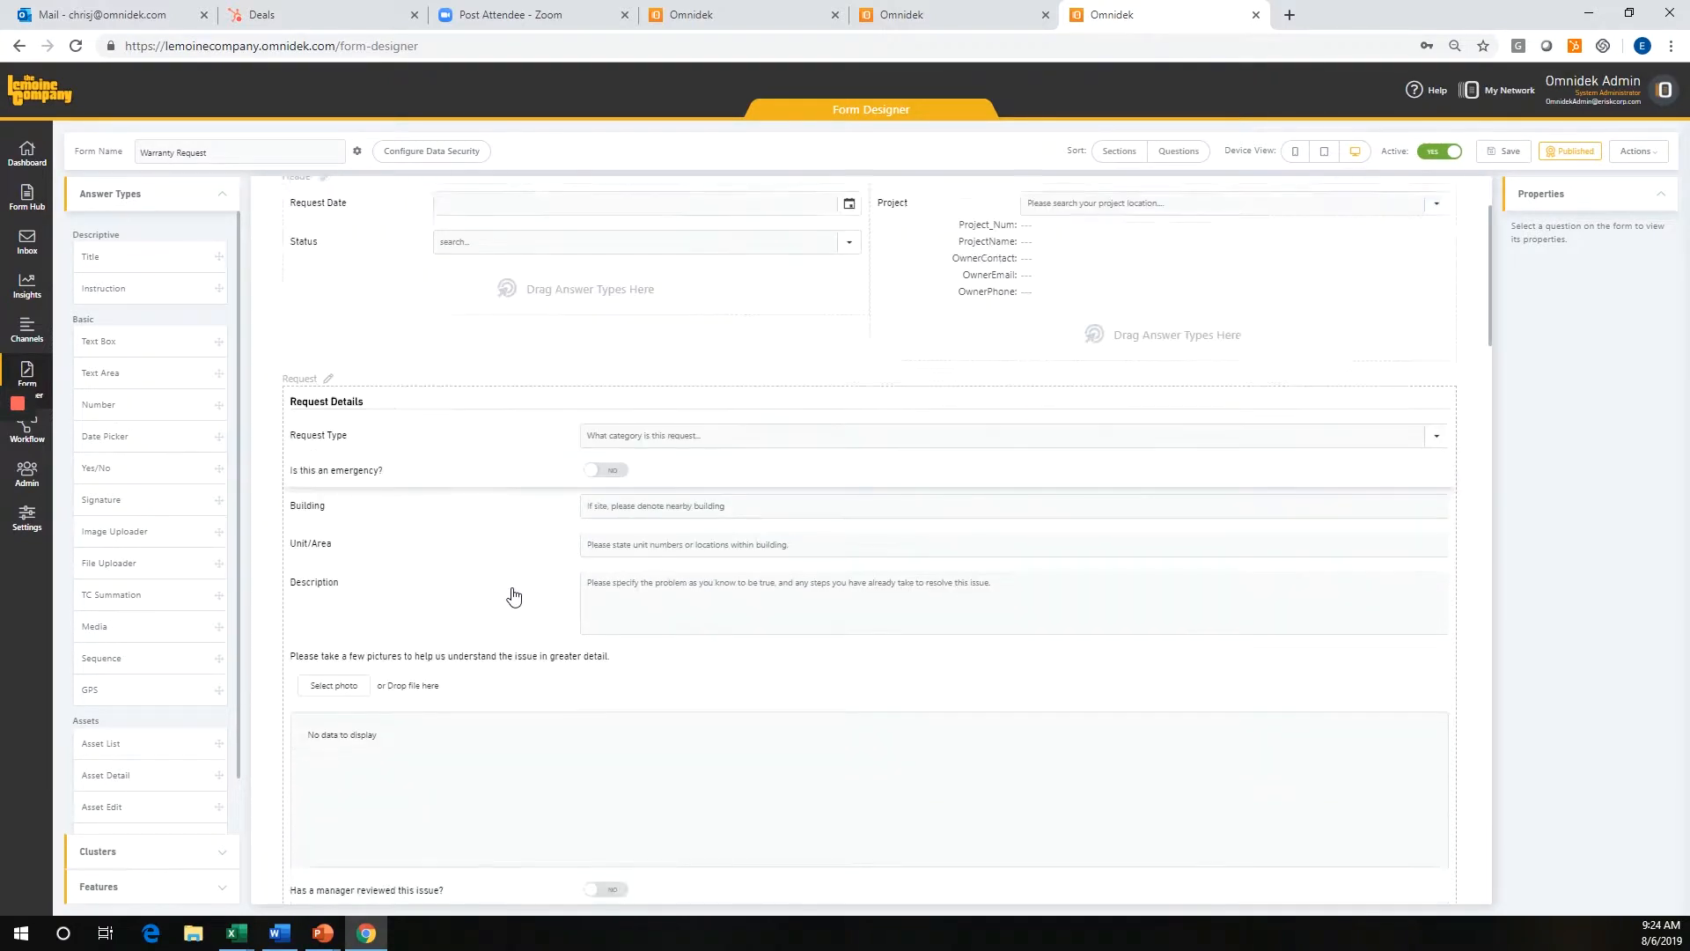
click(541, 419)
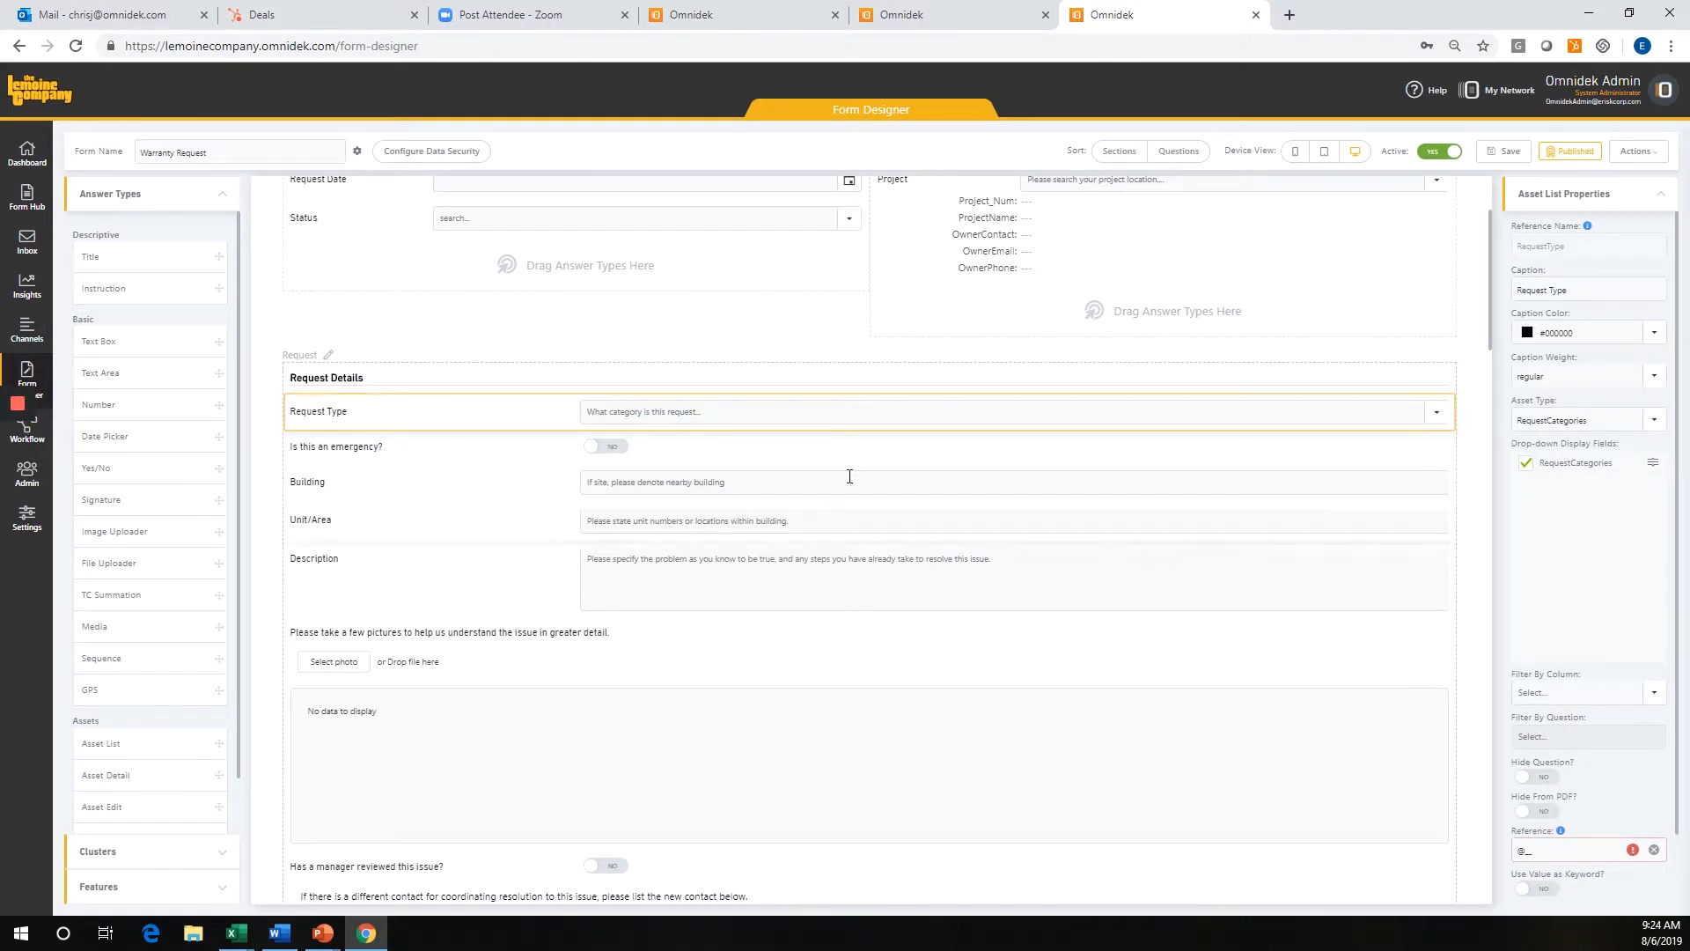
scroll(572, 559, down, 1)
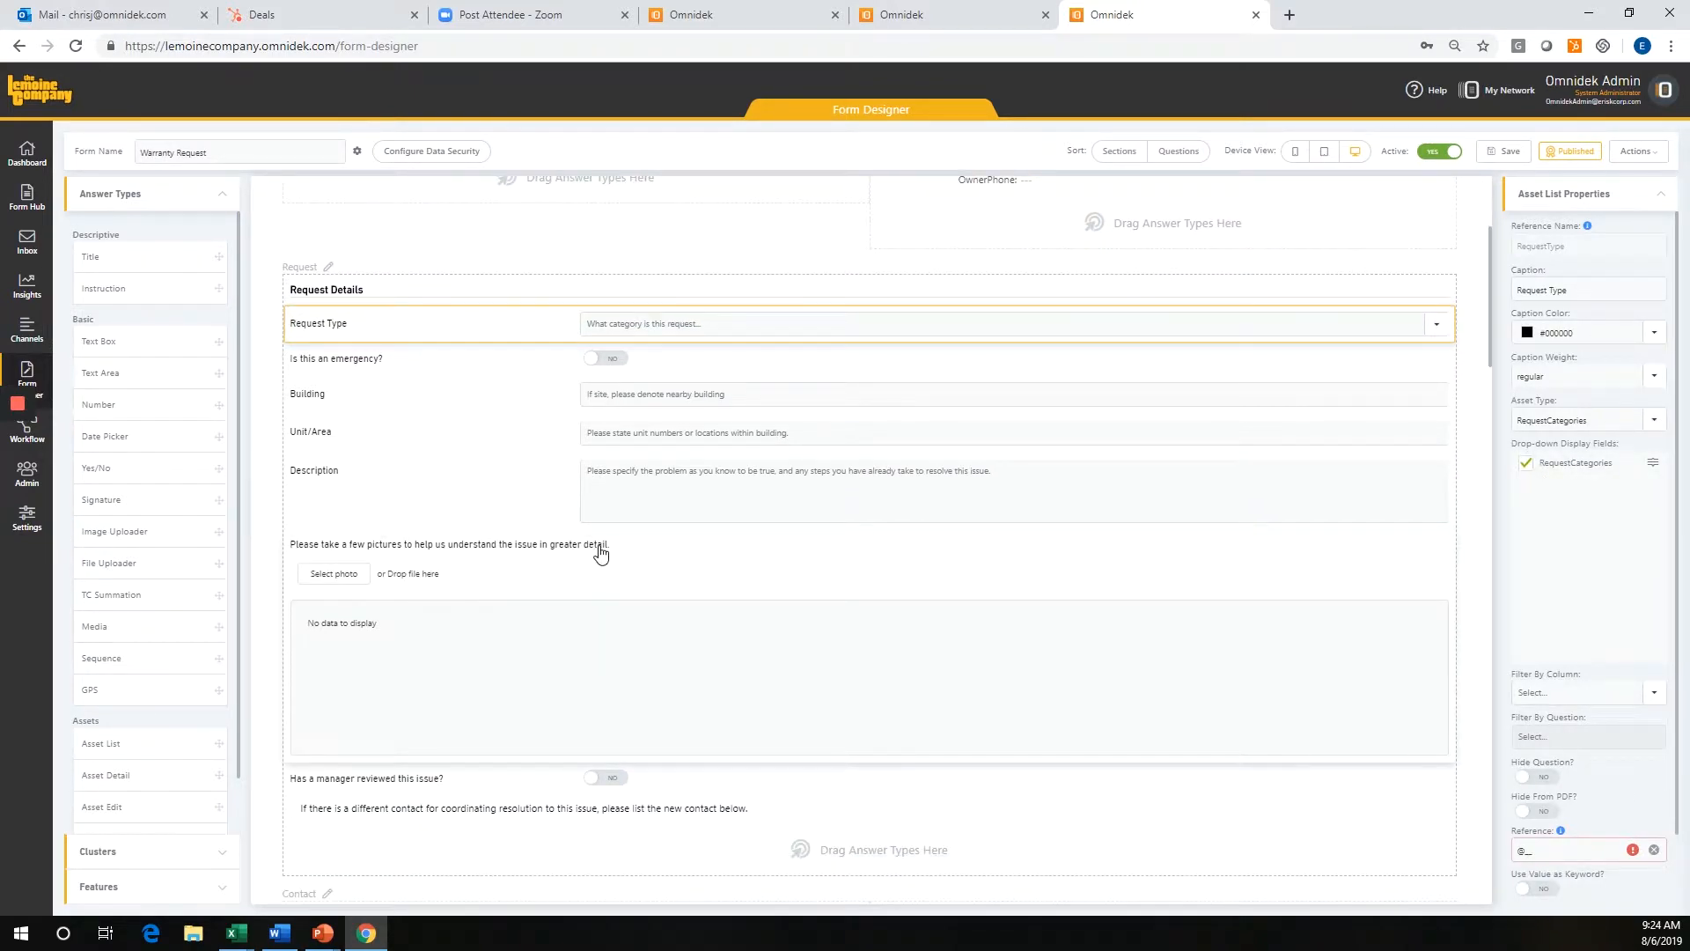
scroll(601, 552, down, 2)
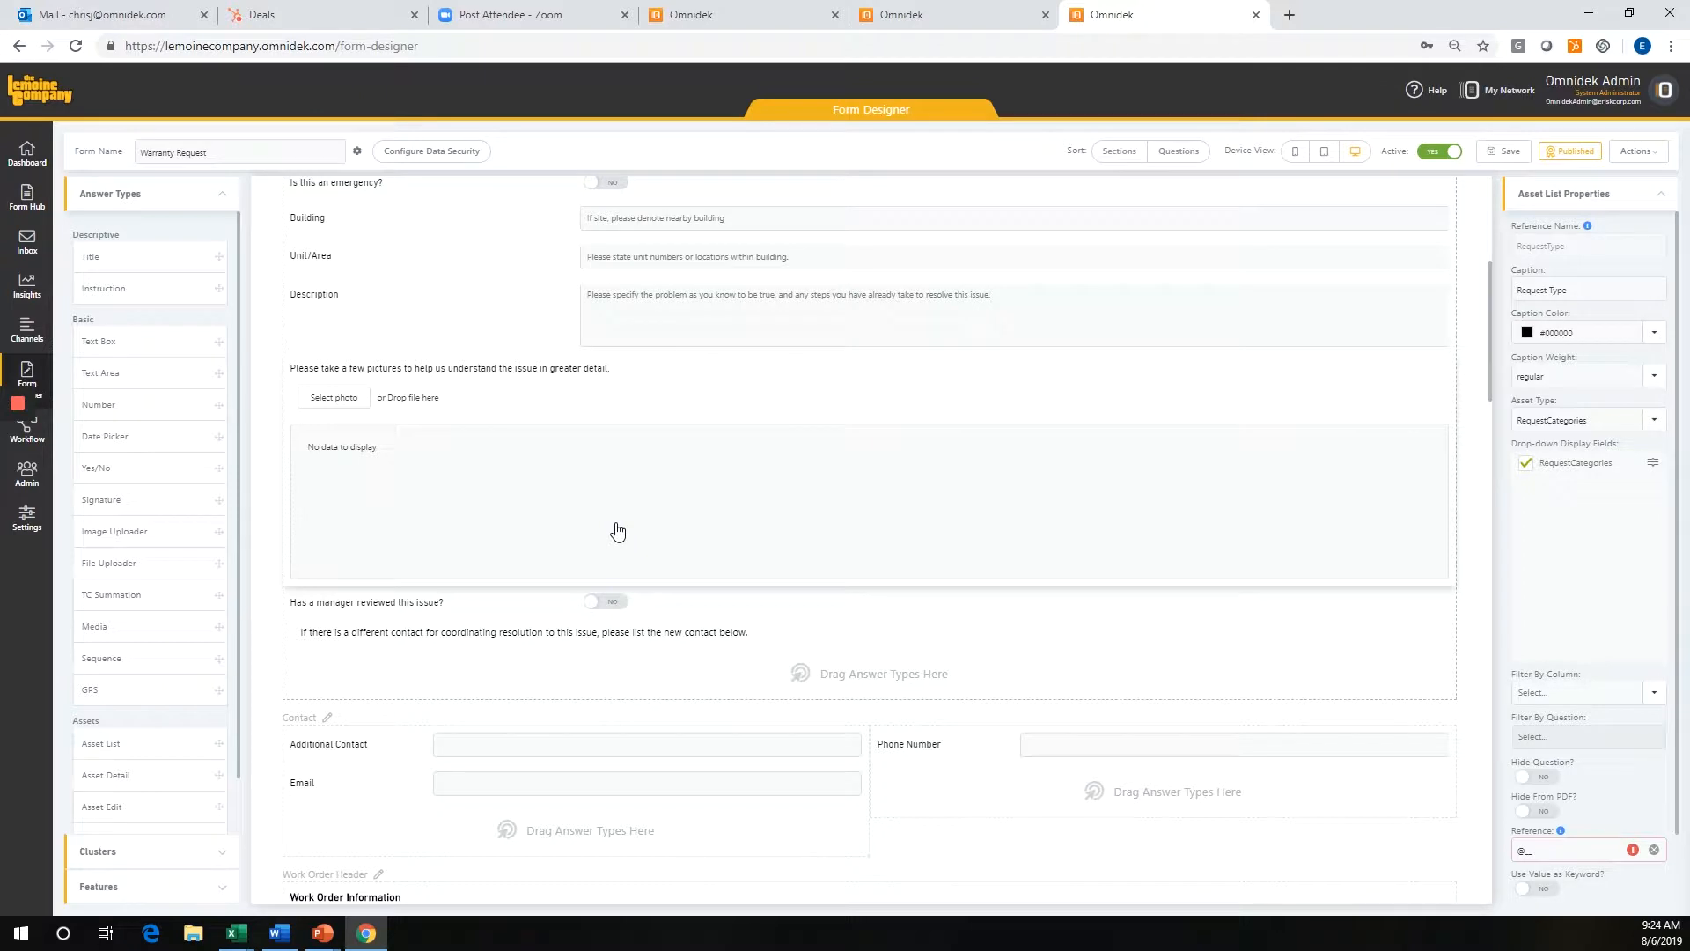
scroll(617, 531, down, 5)
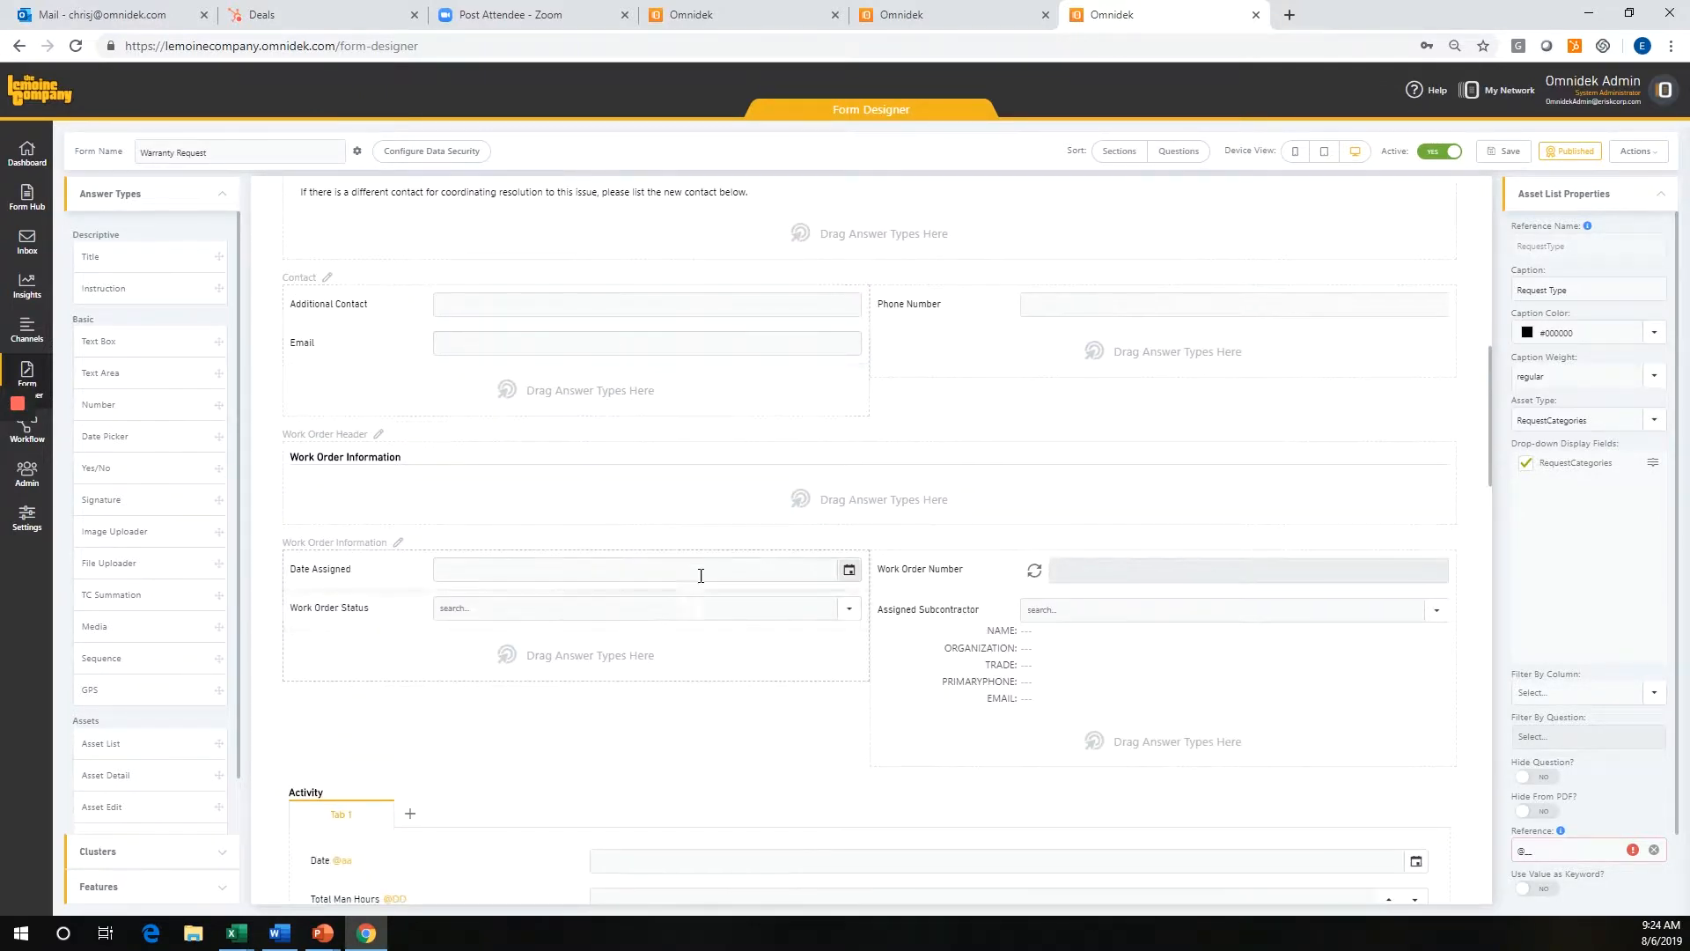
click(359, 579)
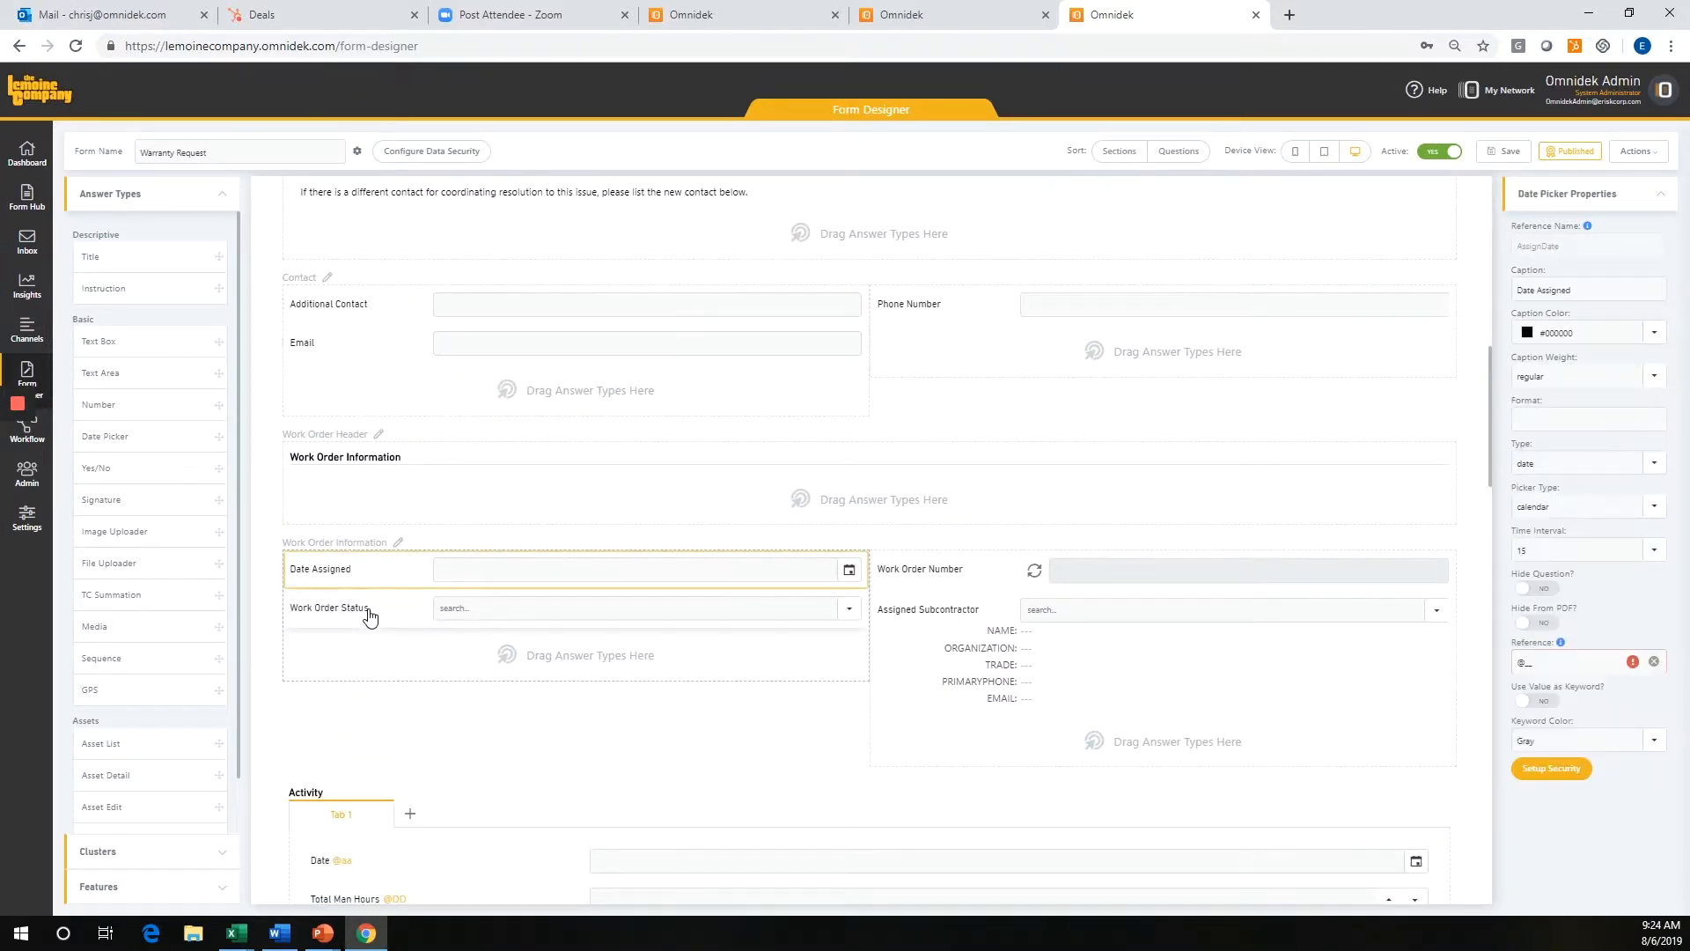
Try hiding the Work Order Status question from Owners and Subcontractors in its security settings, and close them without saving.
click(370, 615)
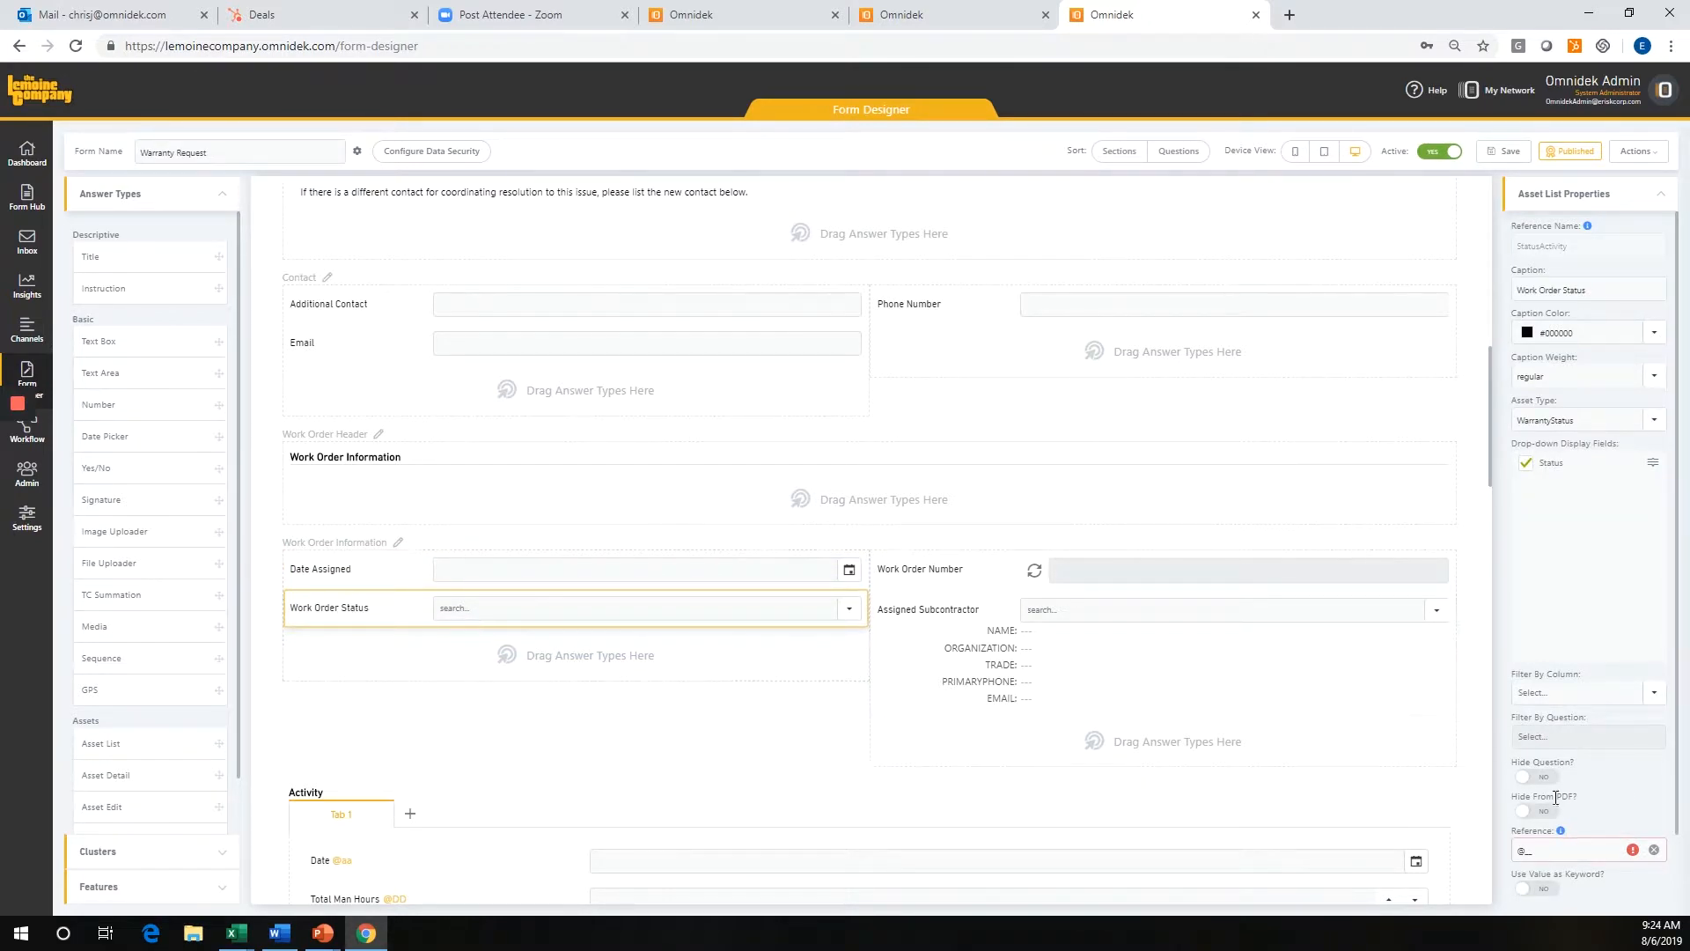
scroll(1641, 836, down, 1)
click(1566, 881)
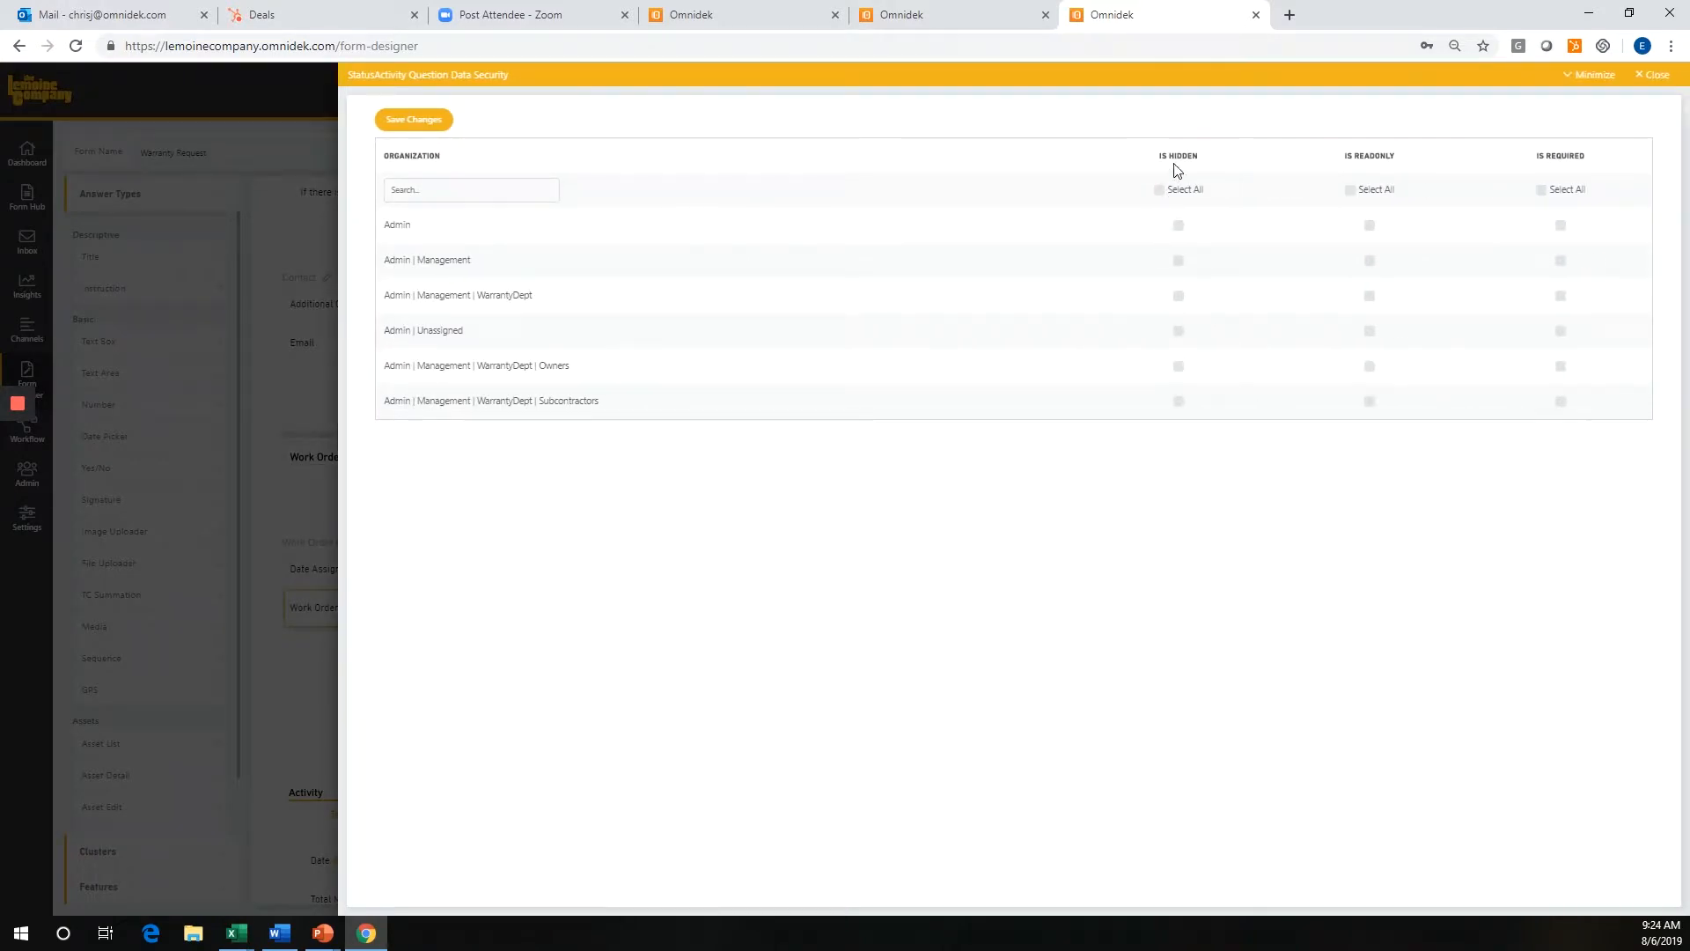
click(1180, 367)
click(1179, 403)
click(1654, 76)
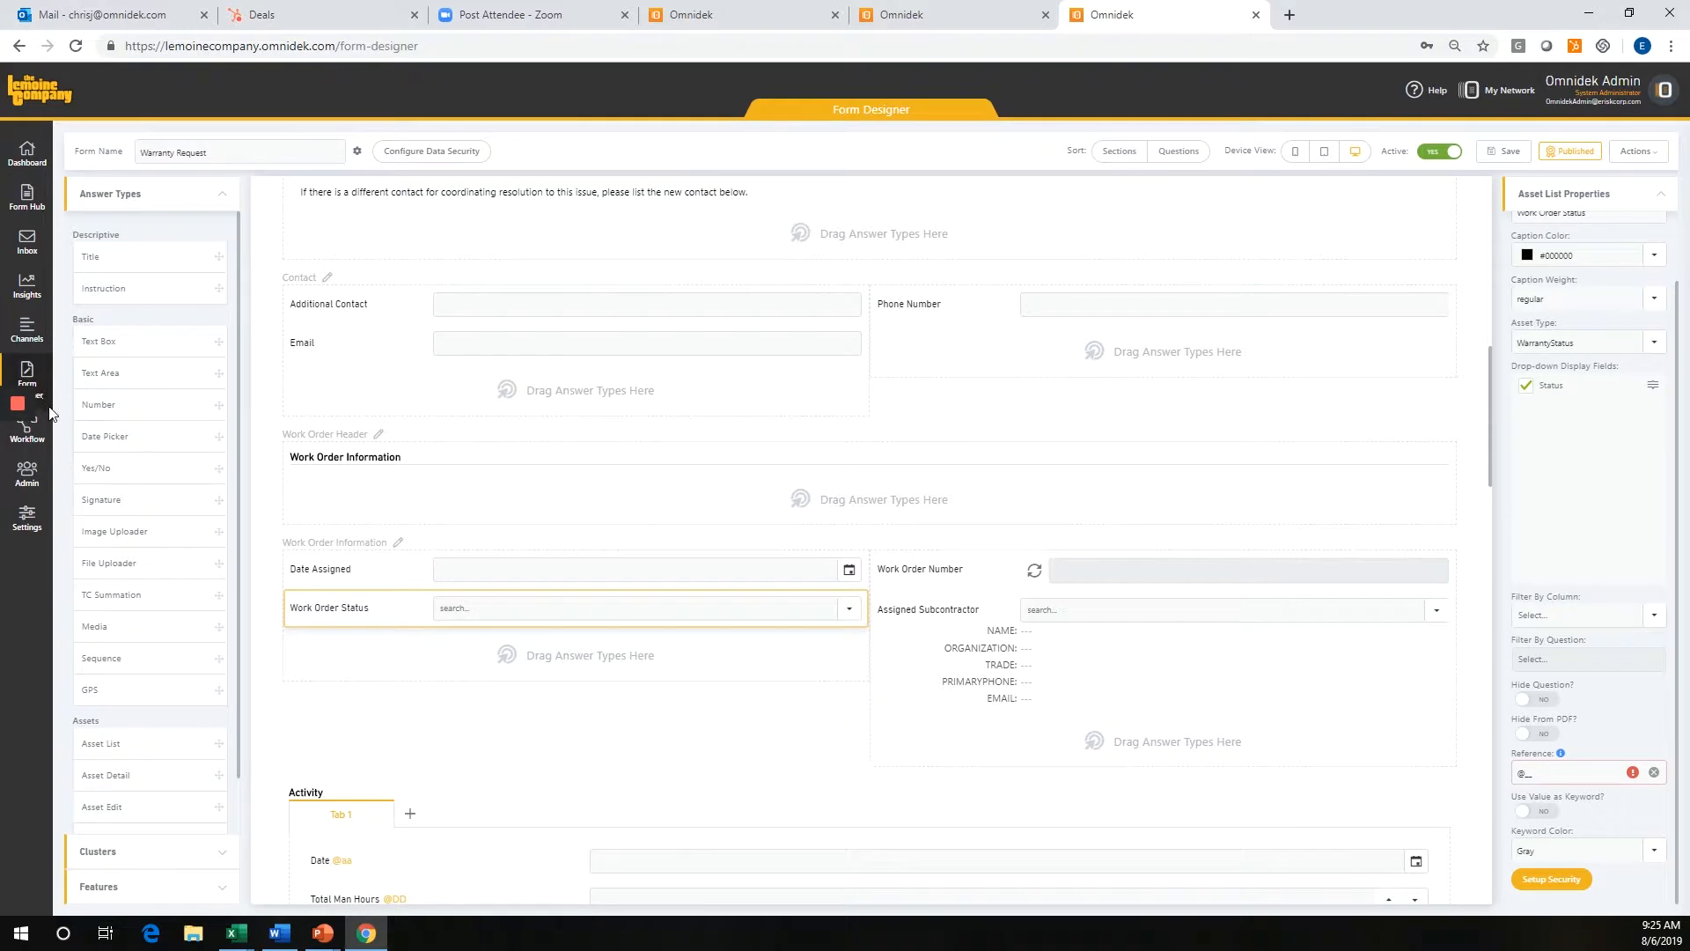
Review the user list in Administration and the Subcontractors organization's settings in the organization chart.
click(53, 483)
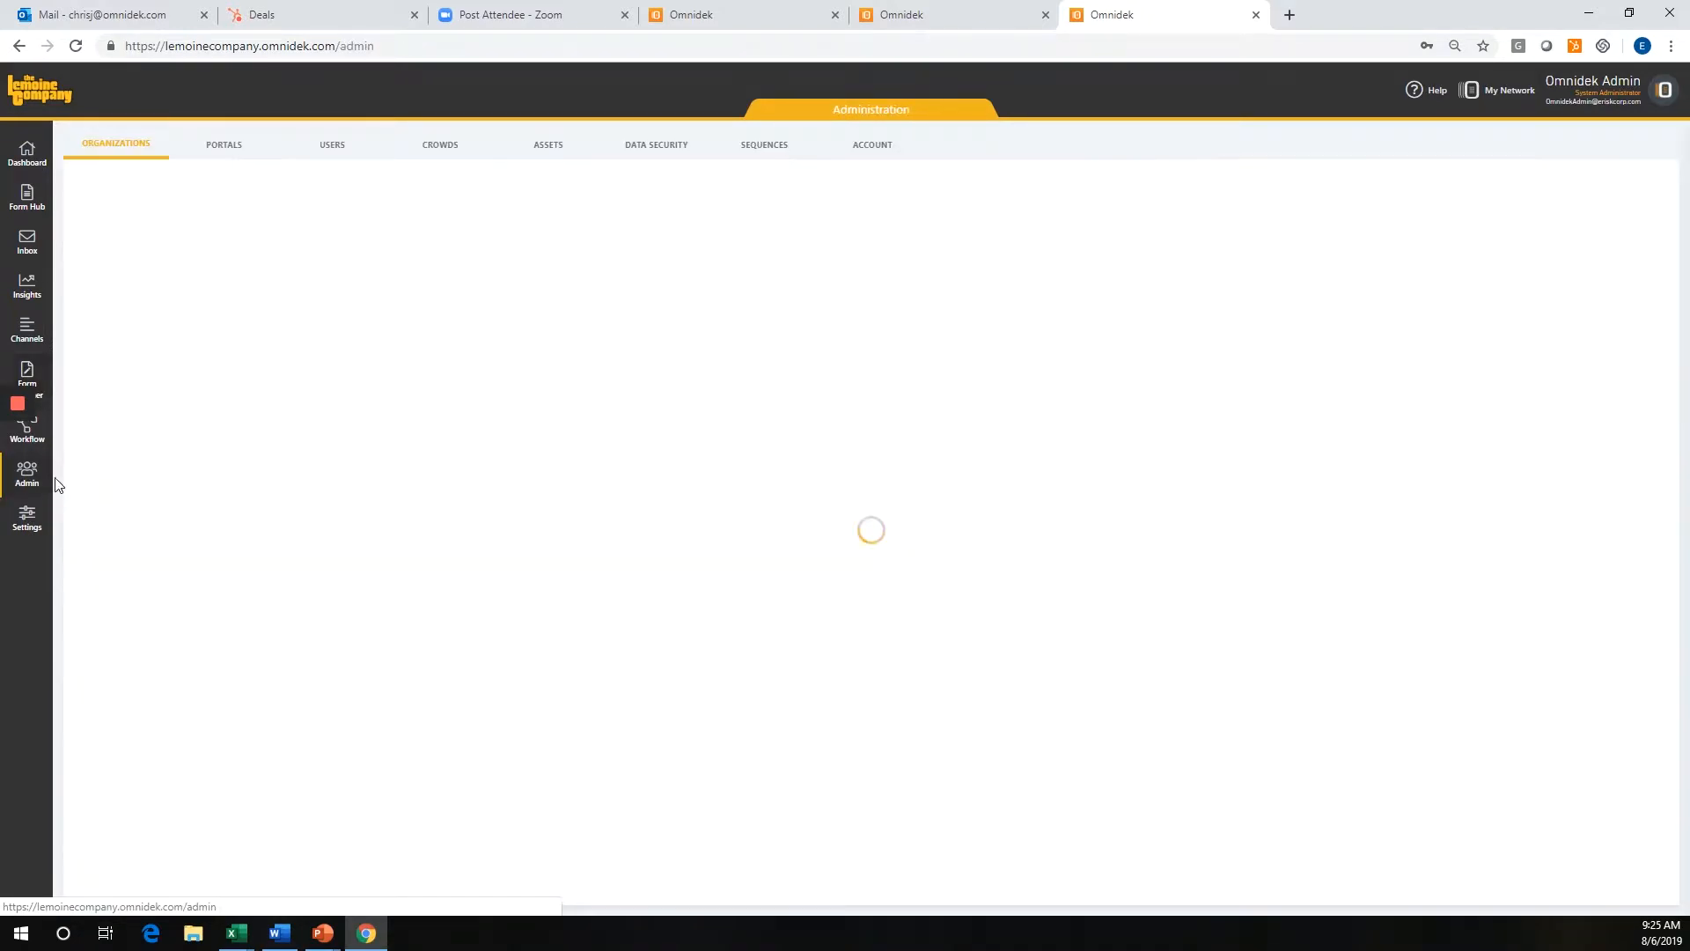
click(330, 146)
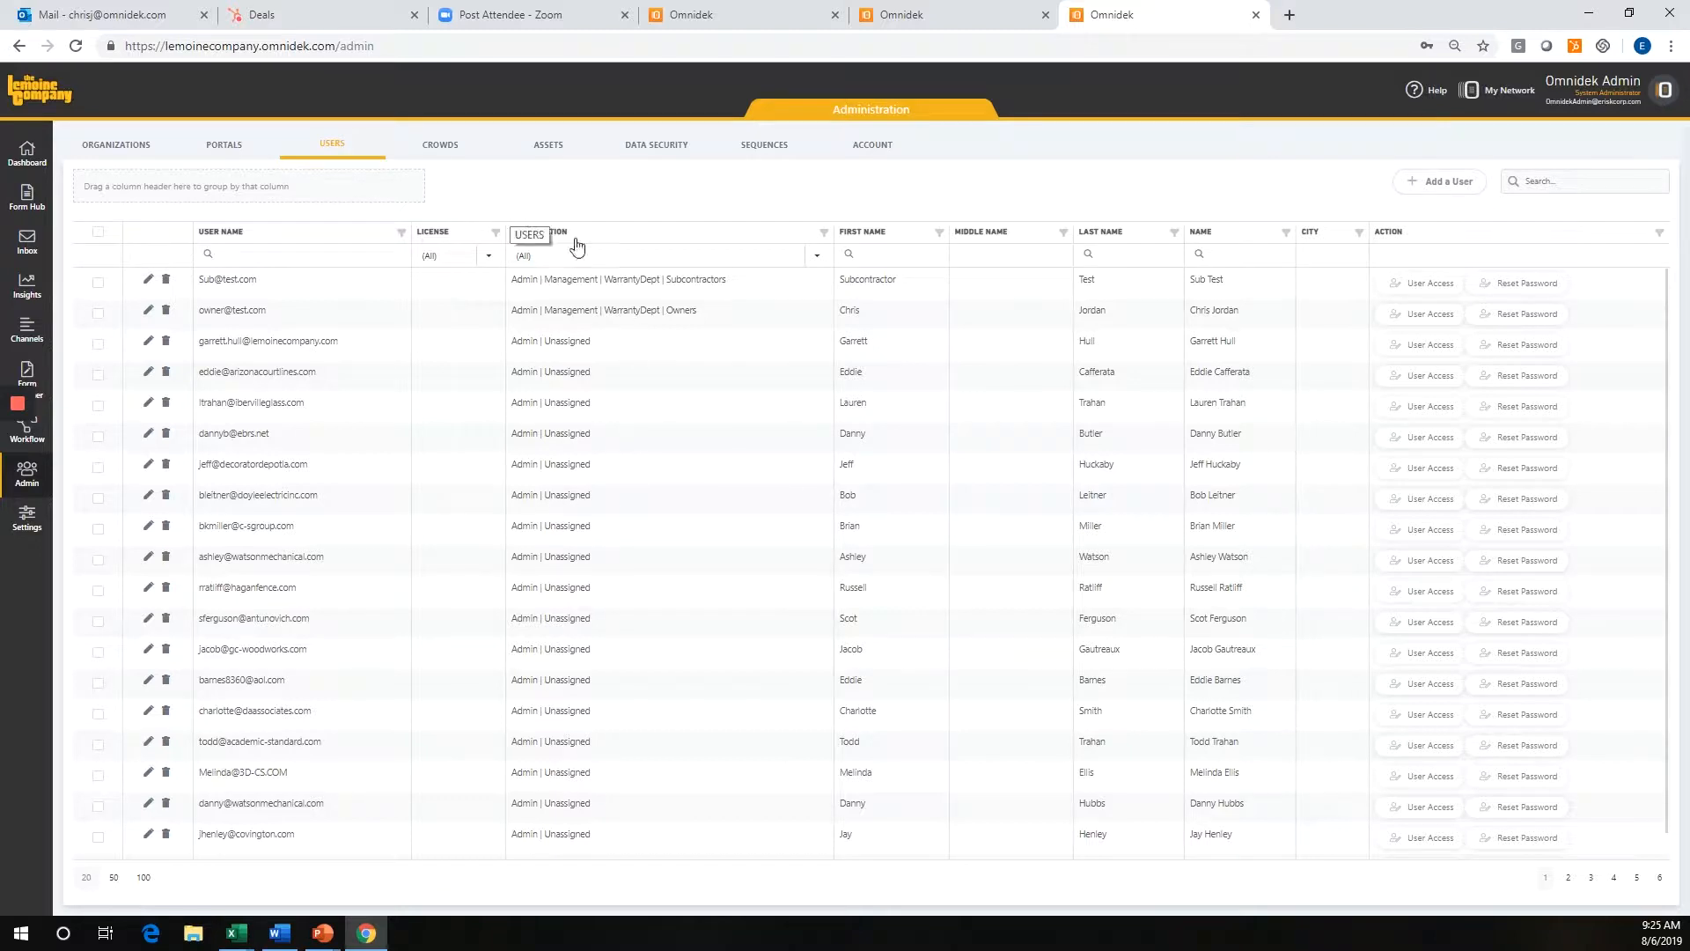
click(133, 146)
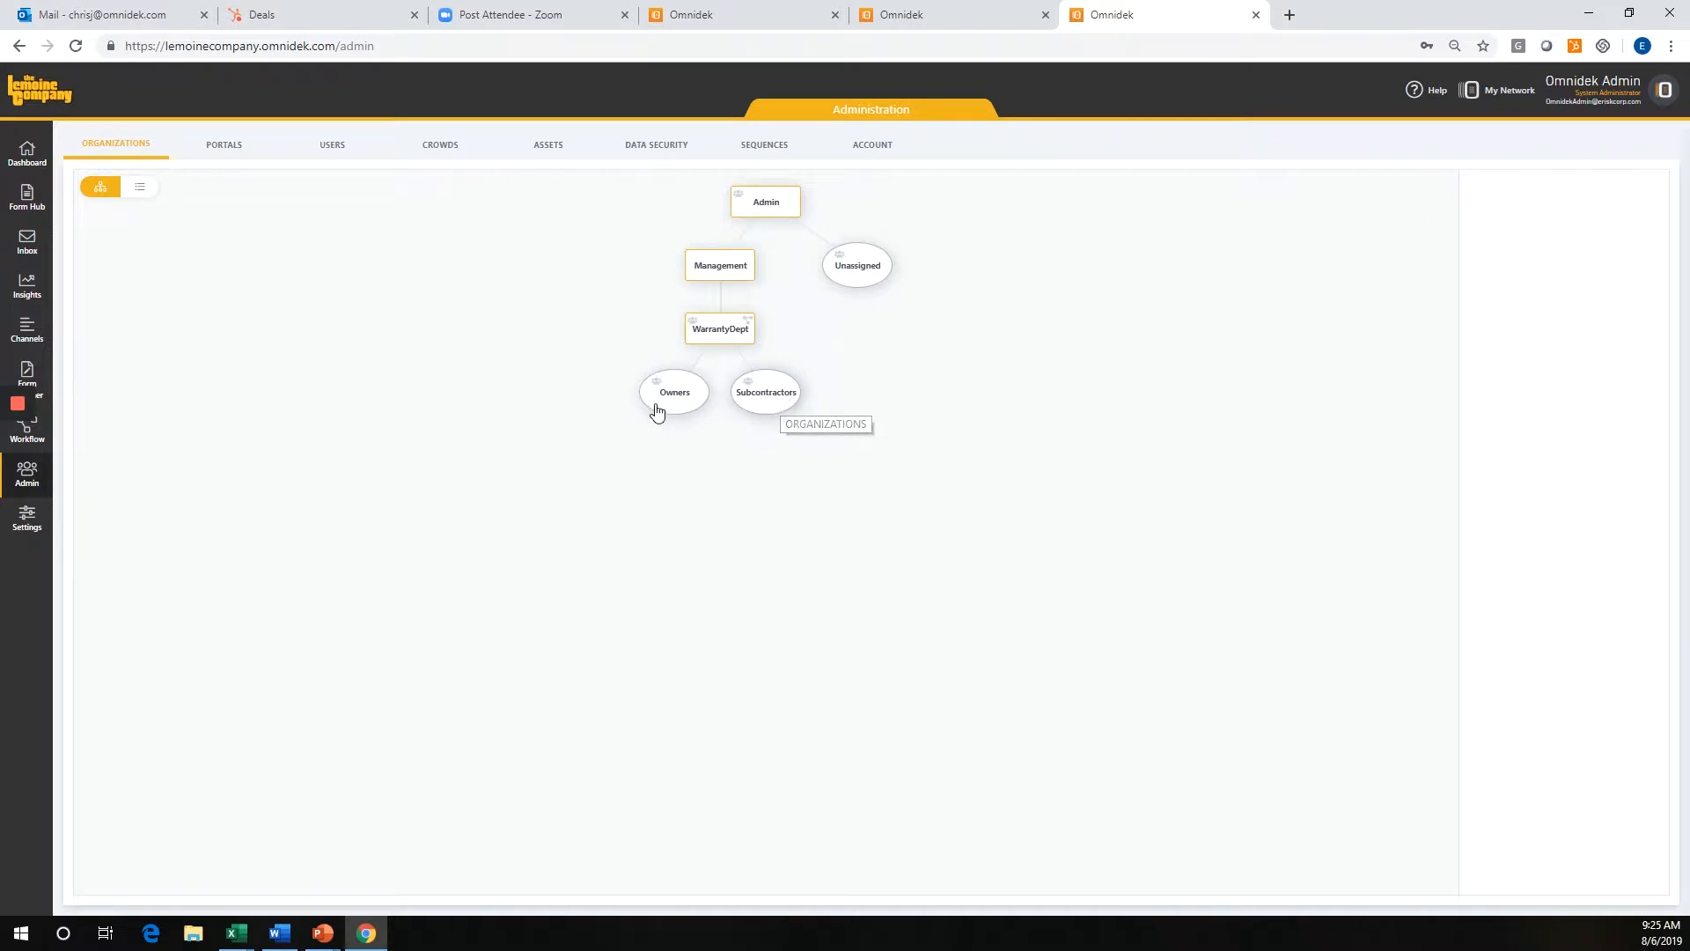
click(775, 401)
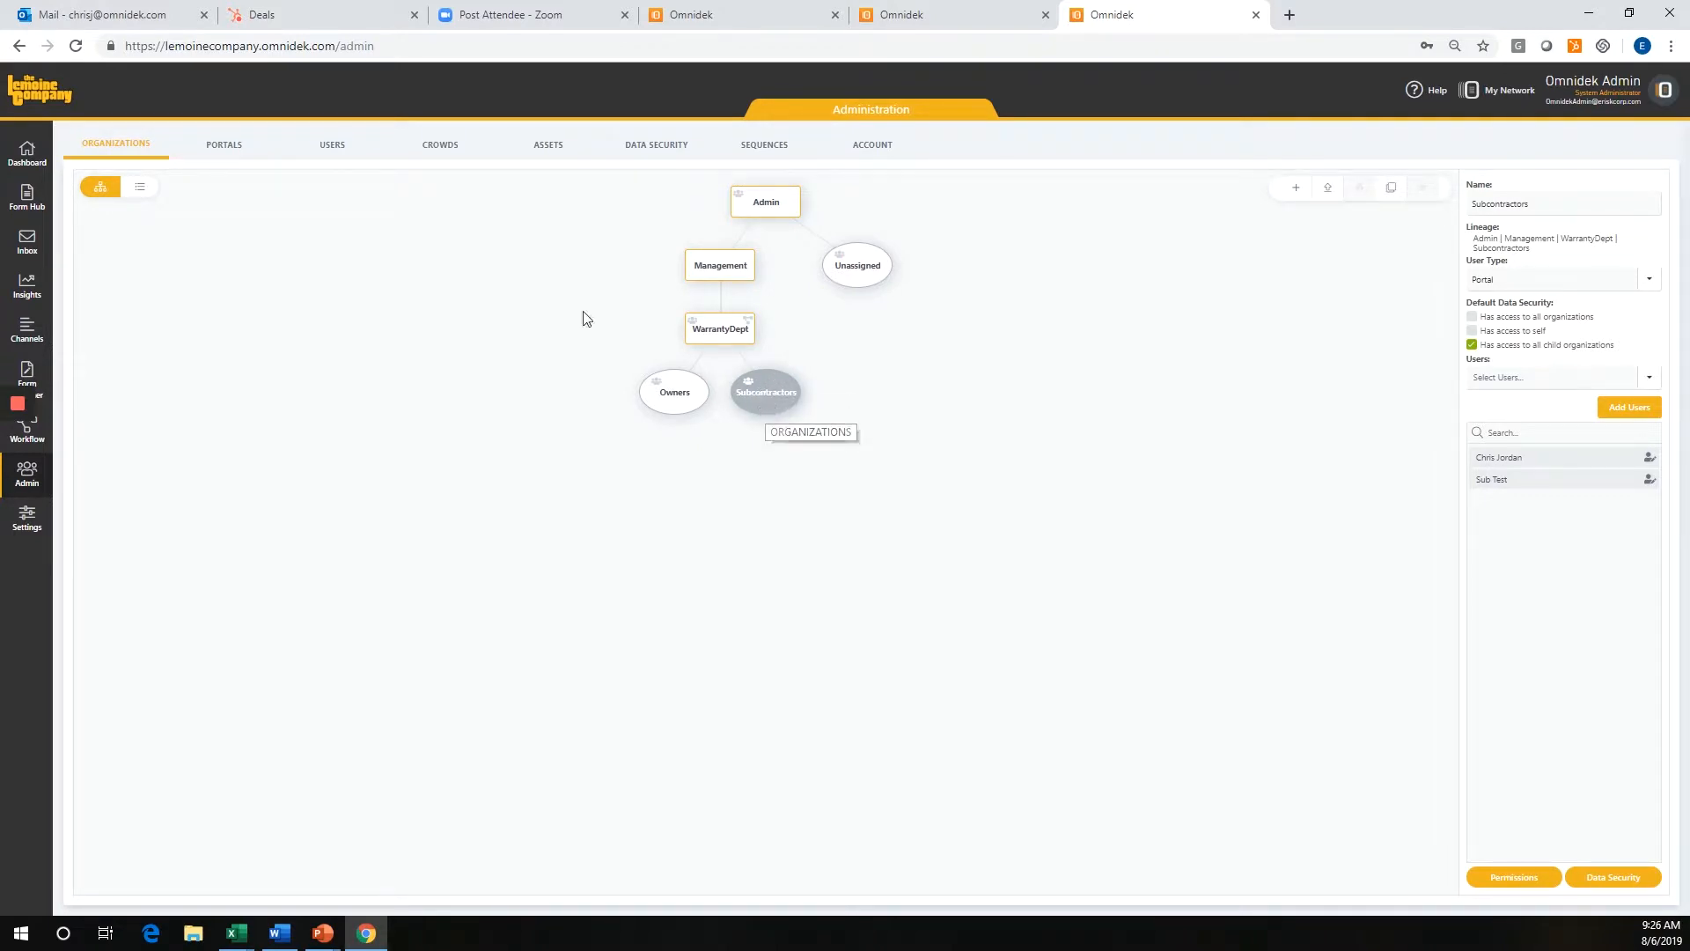
Review the Forms section of the Subcontractor Warranty portal and close the portal editor.
click(224, 148)
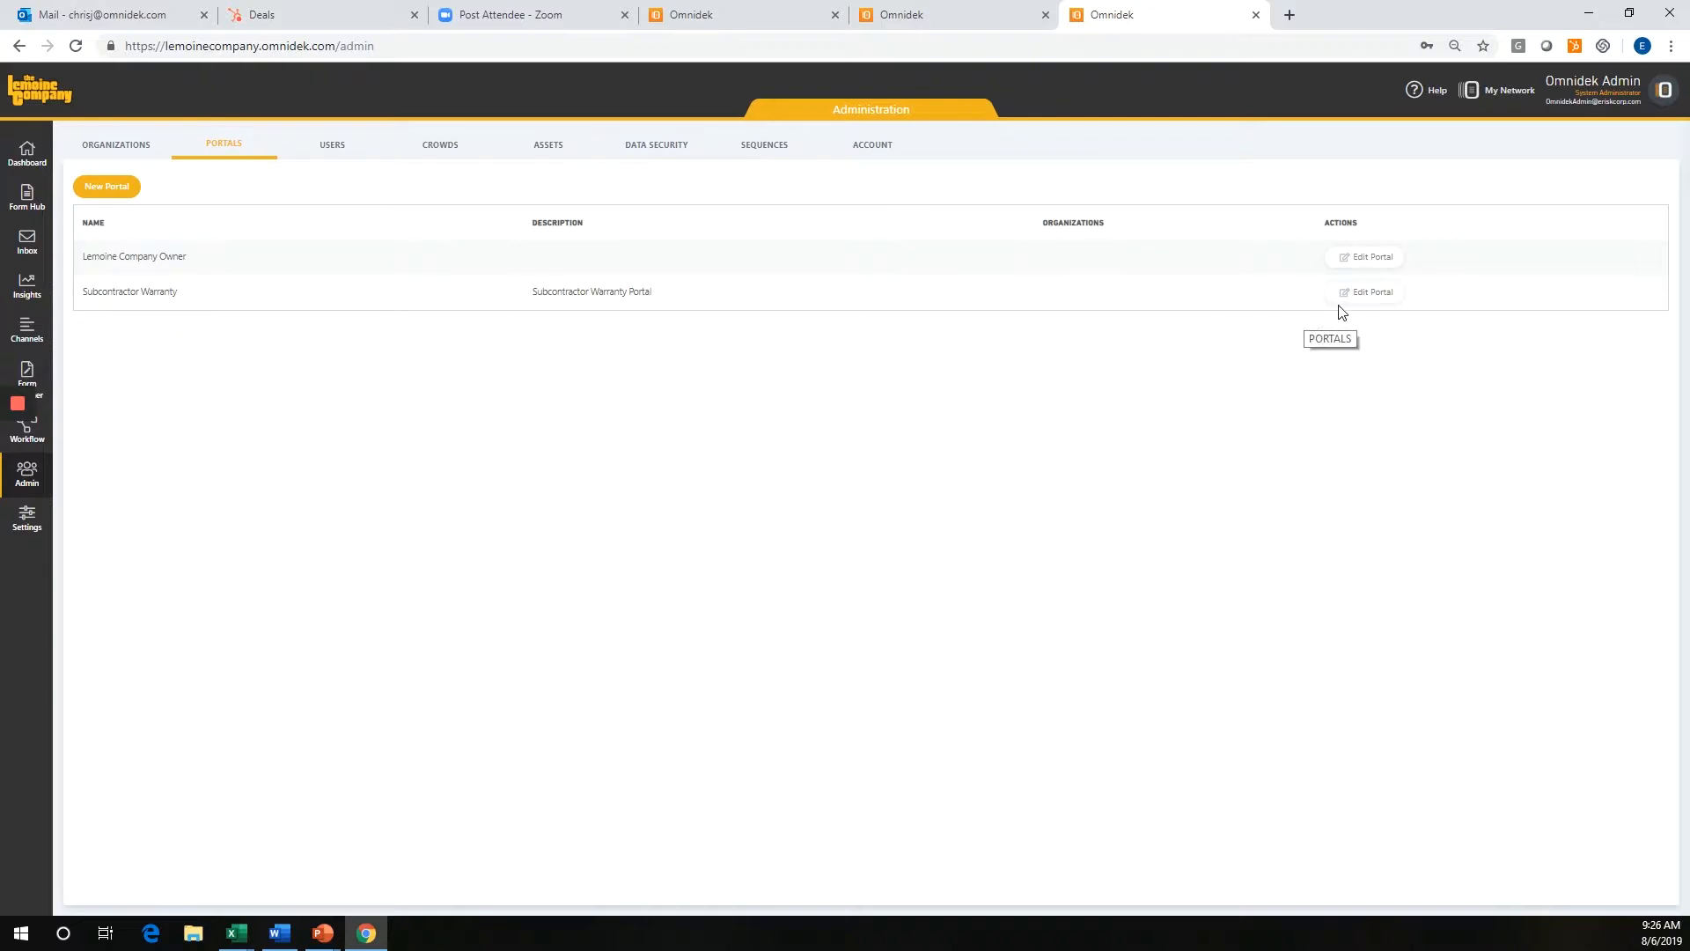
click(1363, 295)
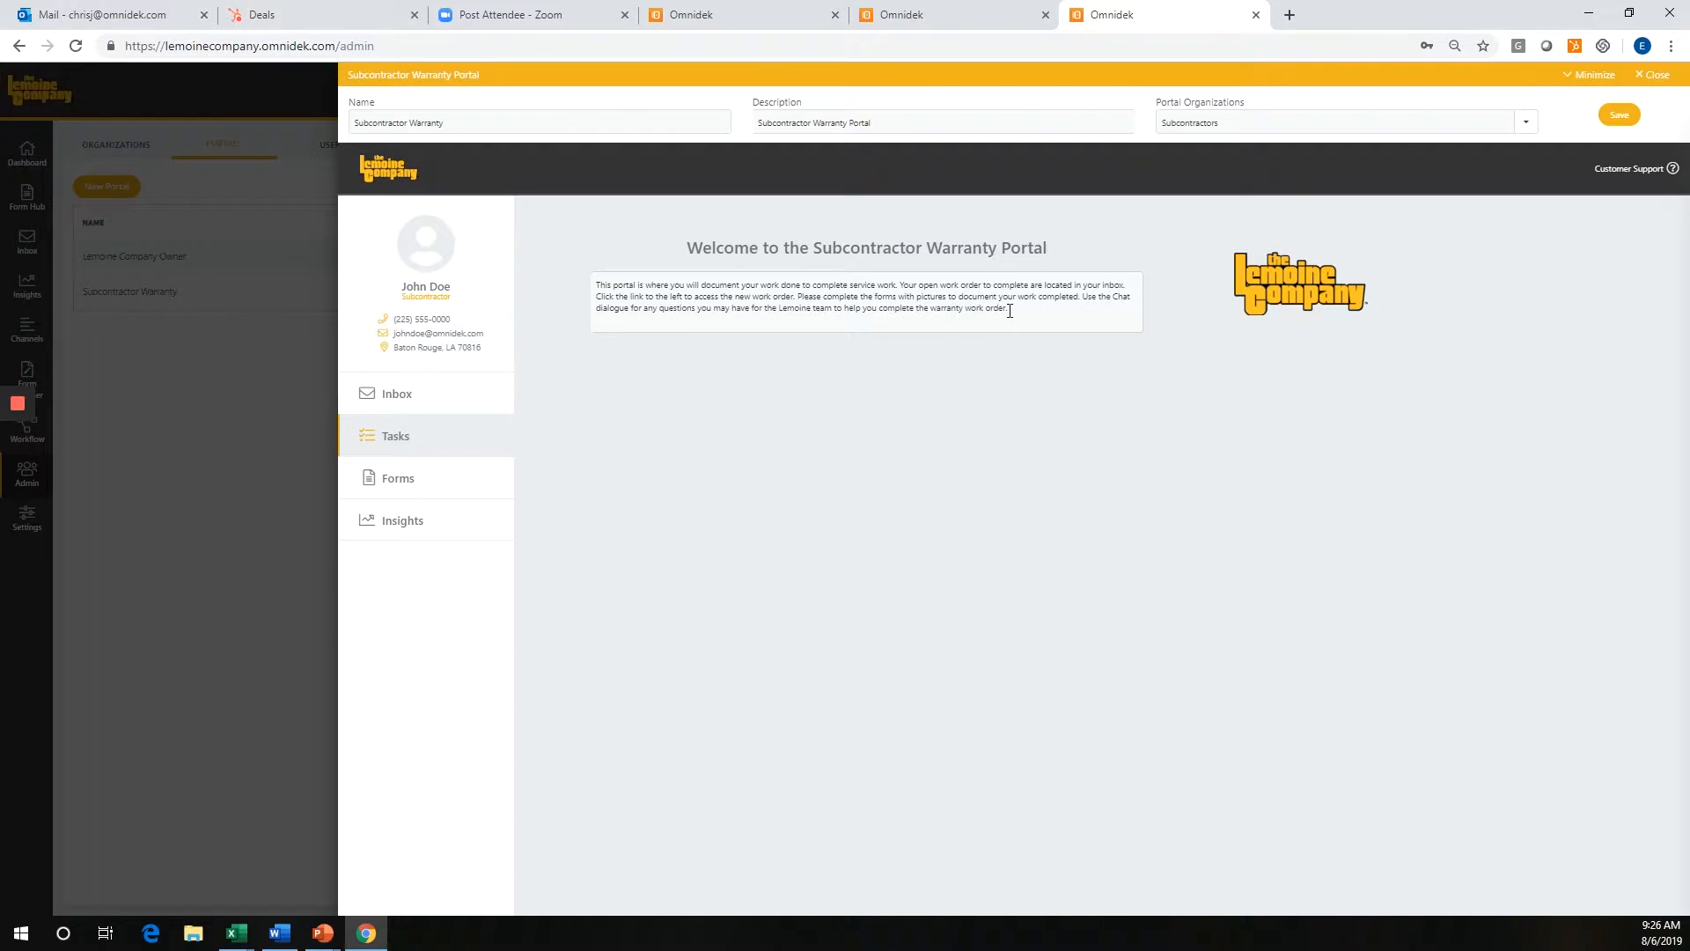
click(464, 477)
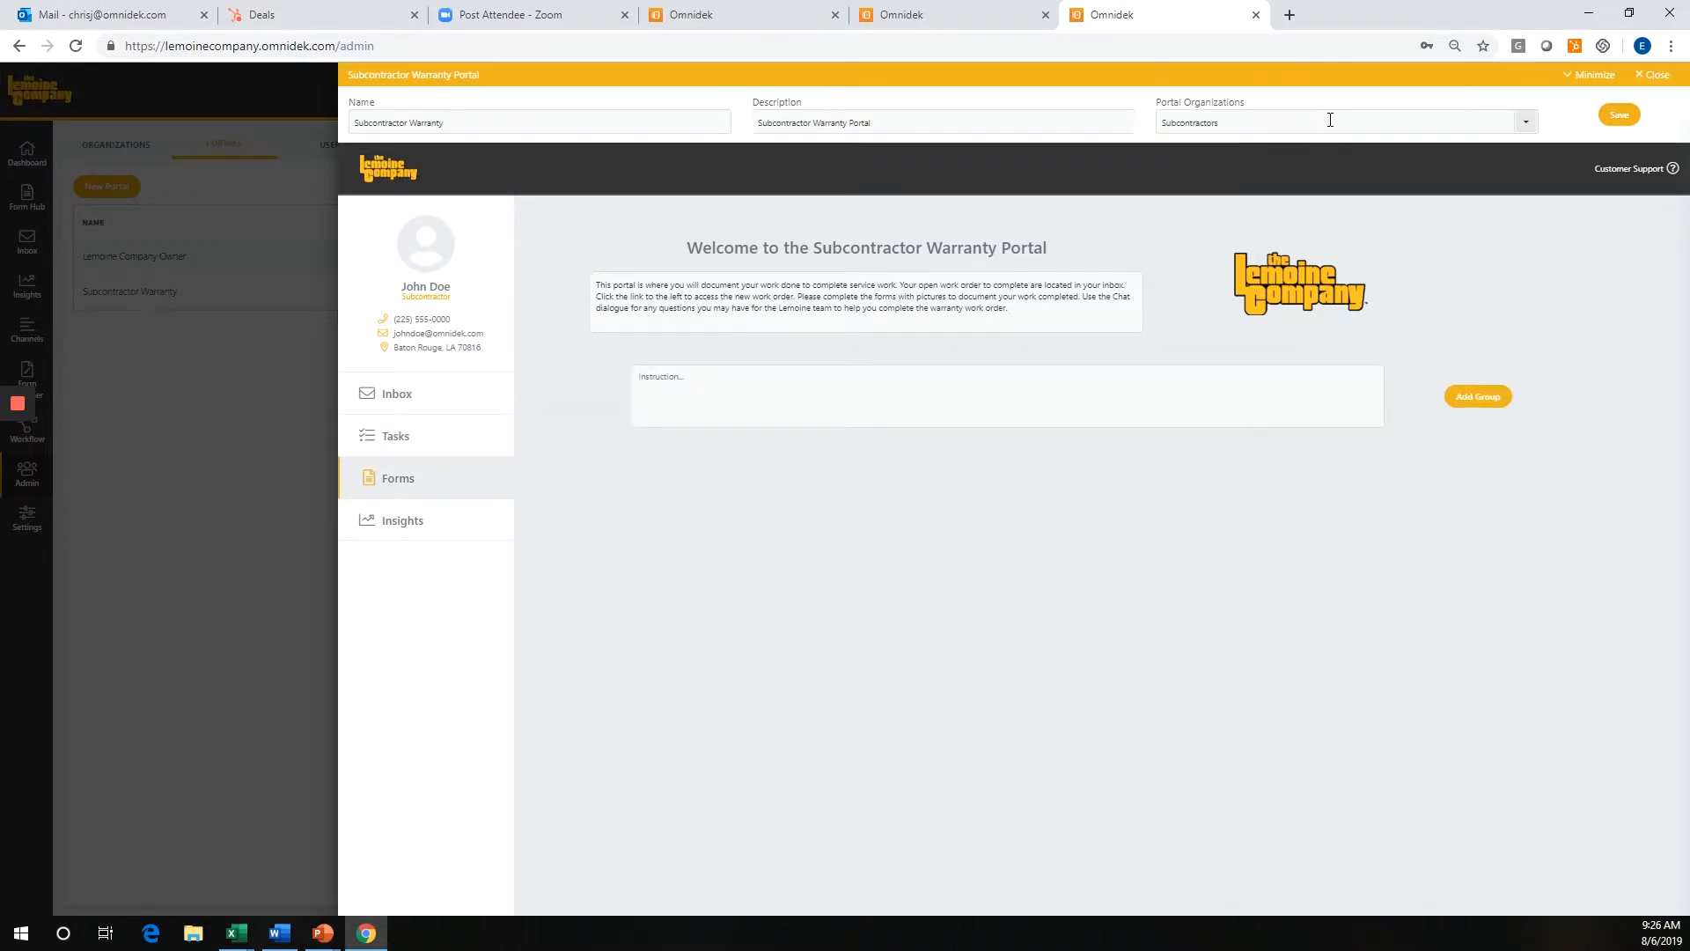
click(1658, 75)
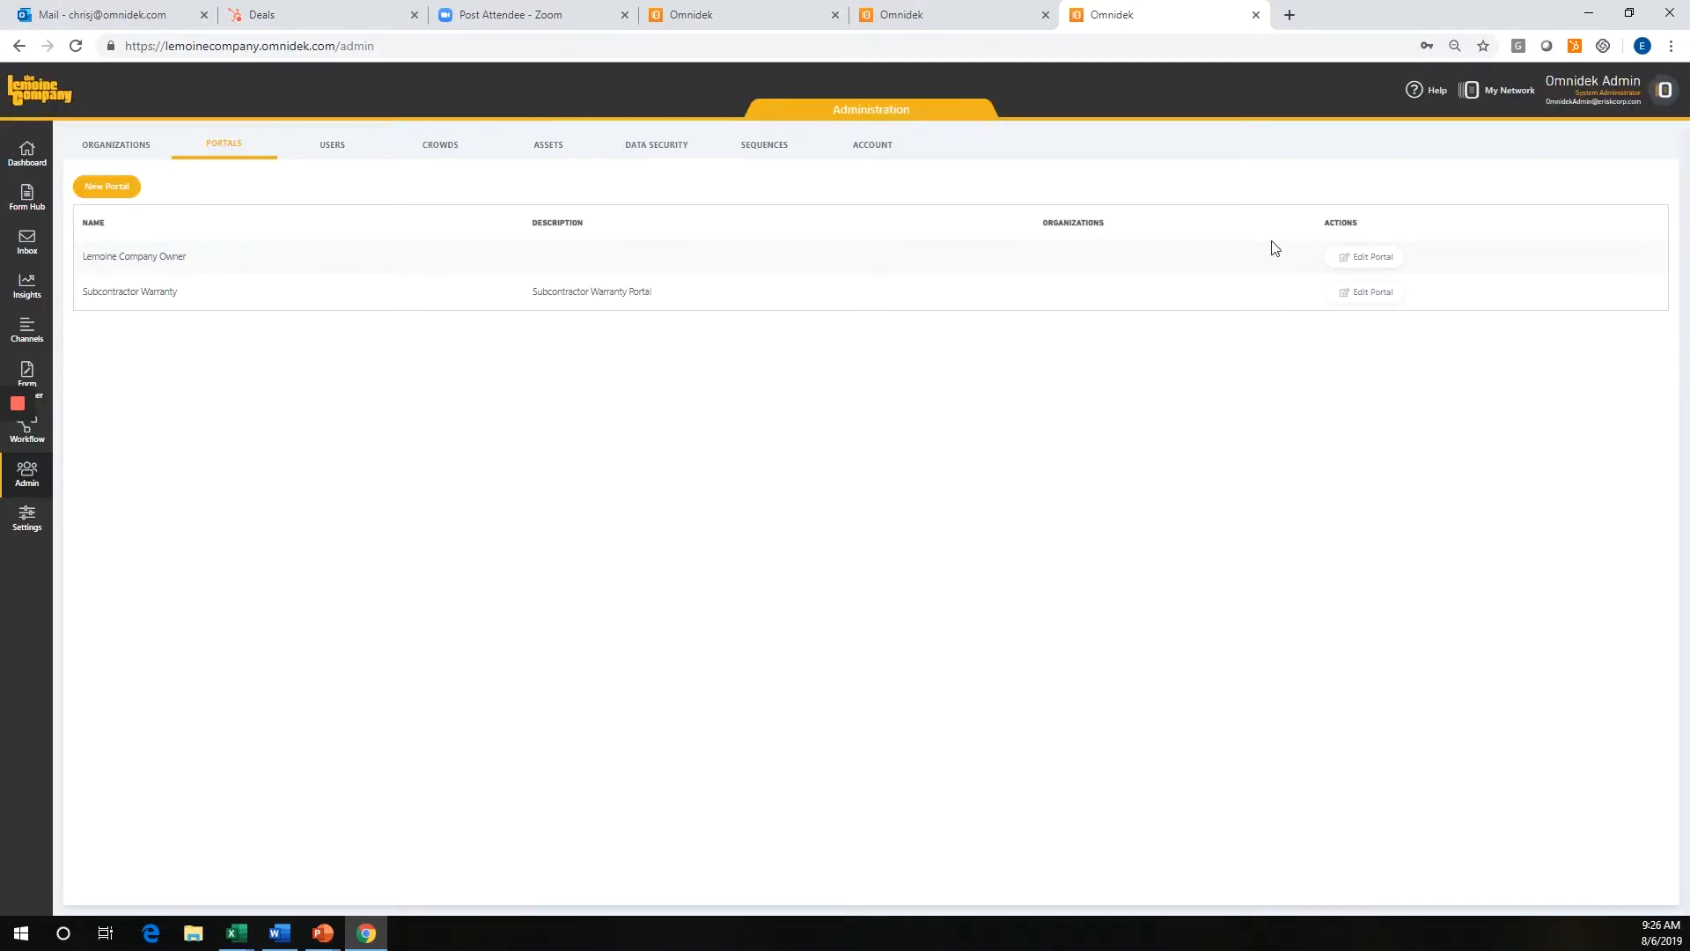
Review the Forms section of the Lemoine Company Owner portal and close the portal editor.
click(1362, 256)
click(441, 482)
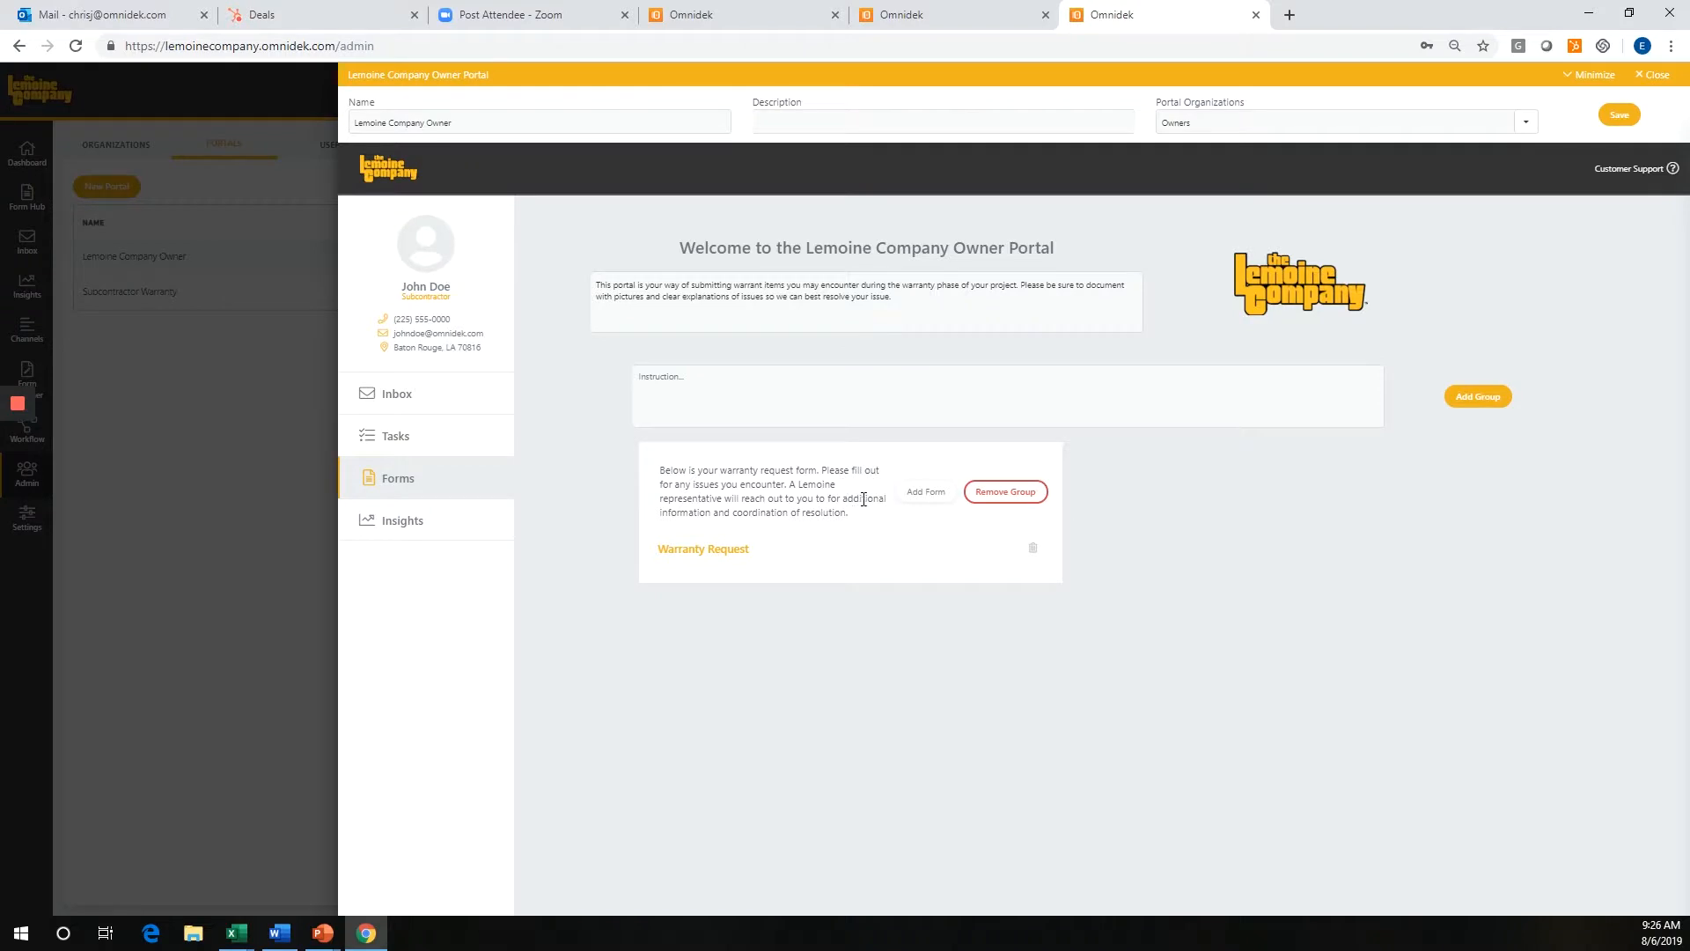
click(1657, 76)
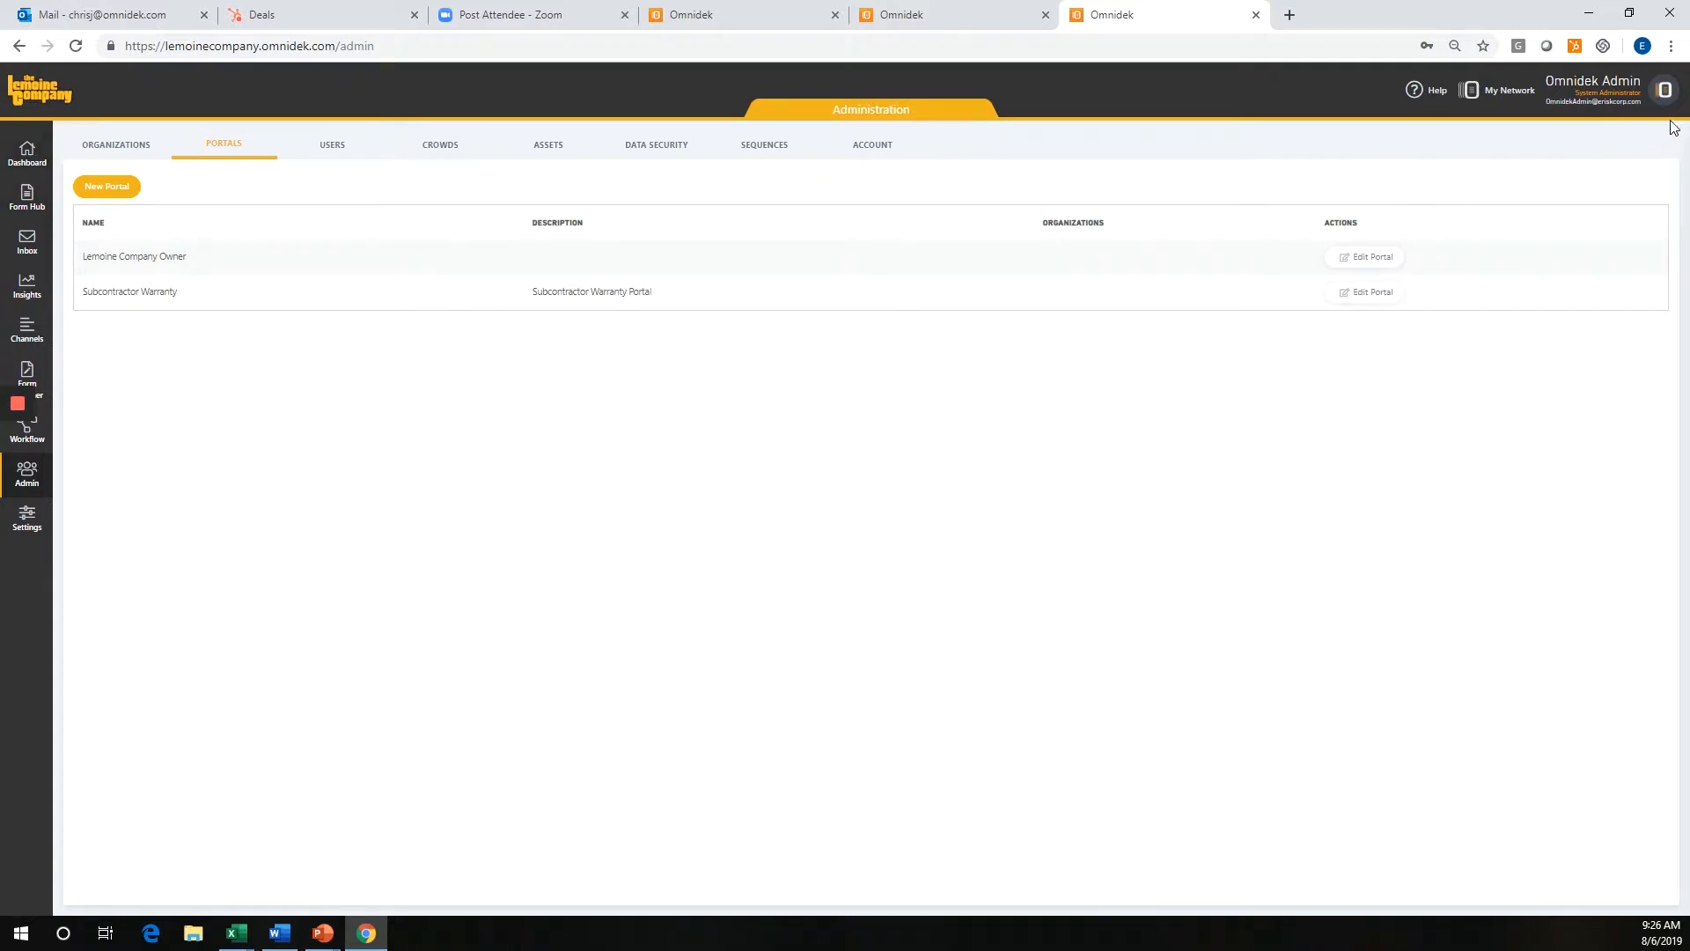
Log out of the administrator account and sign in with the owner's test e-mail and account password.
click(1664, 90)
click(1587, 180)
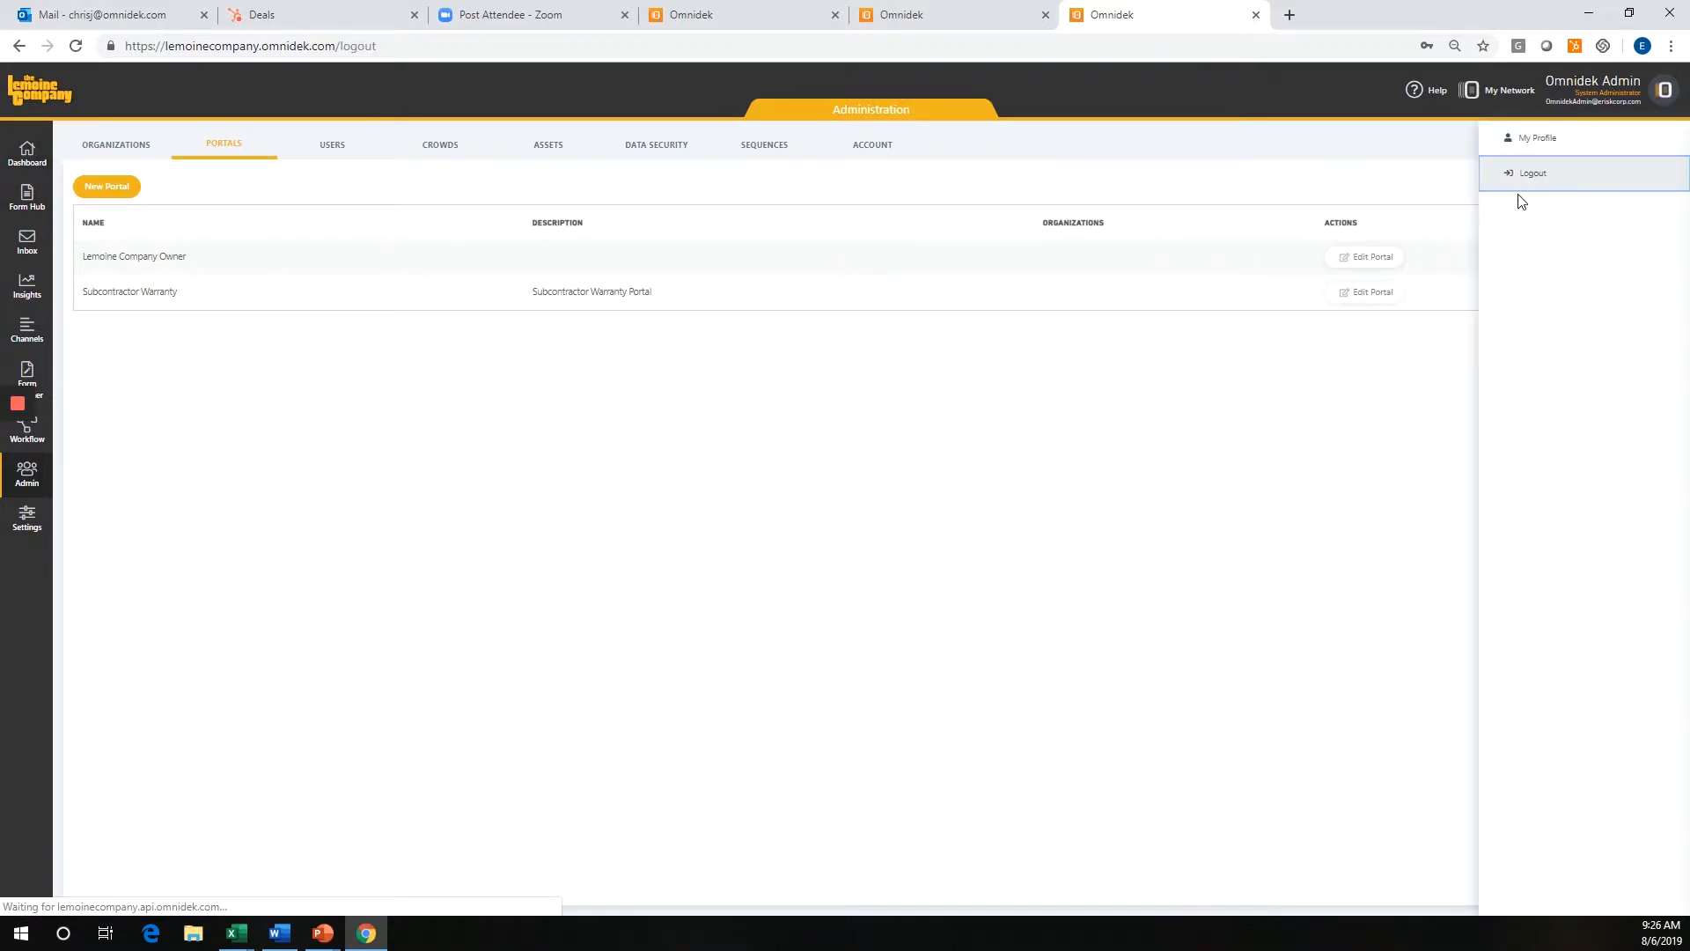
click(800, 431)
drag(860, 440, 713, 445)
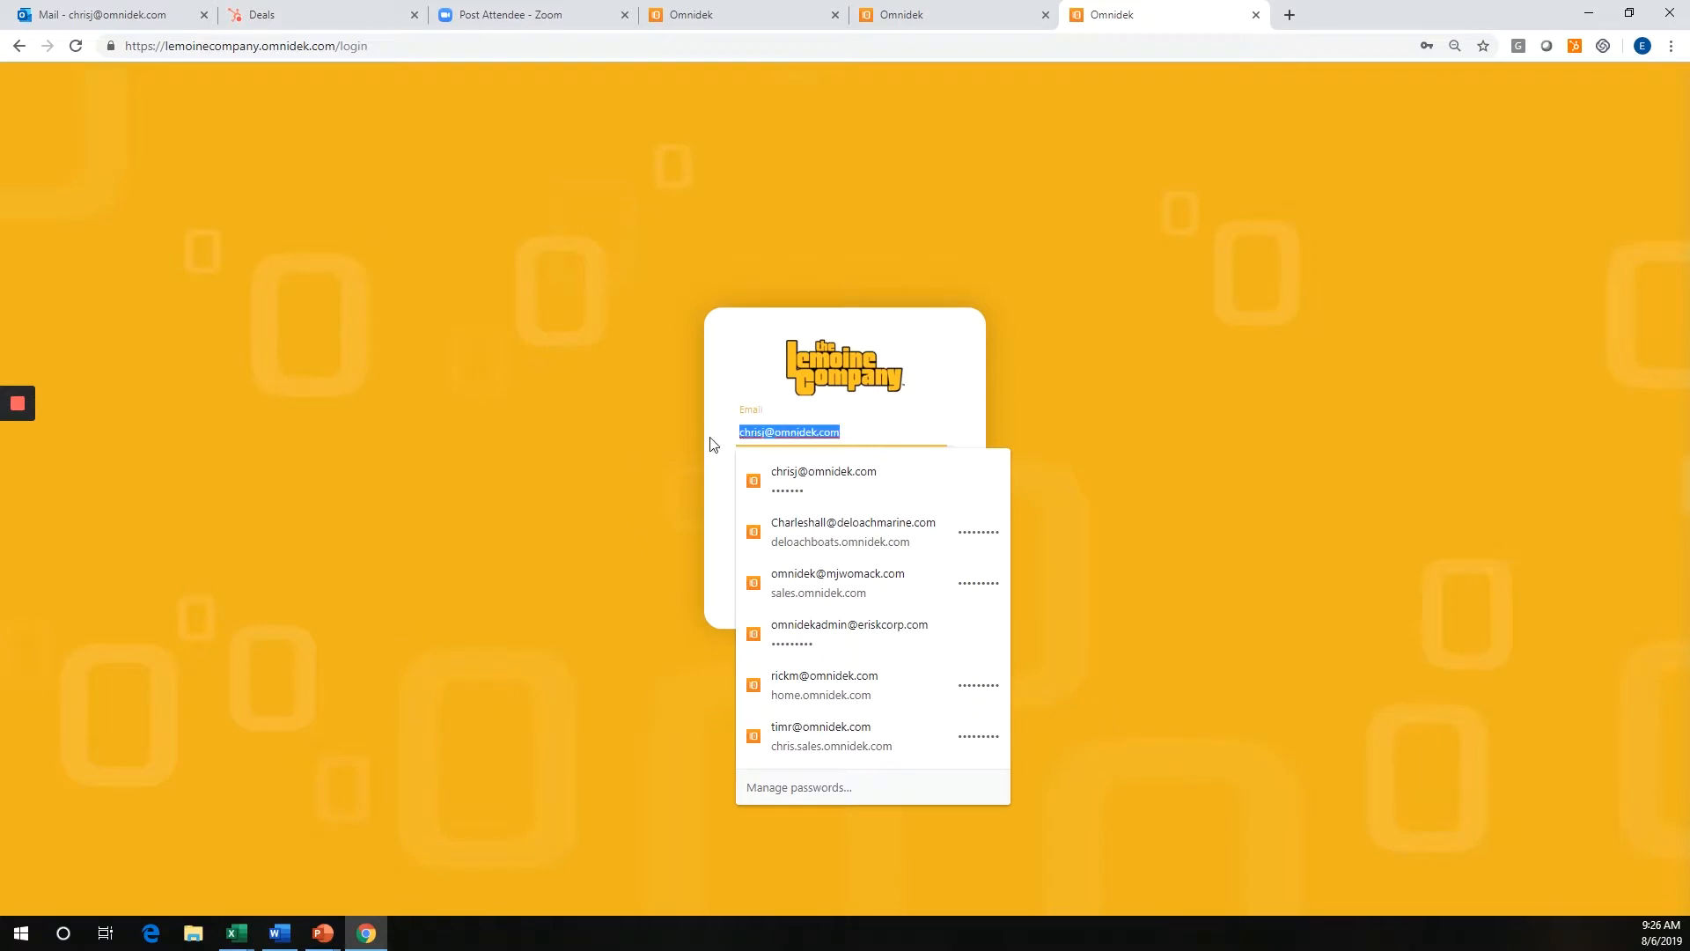
text(owner@)
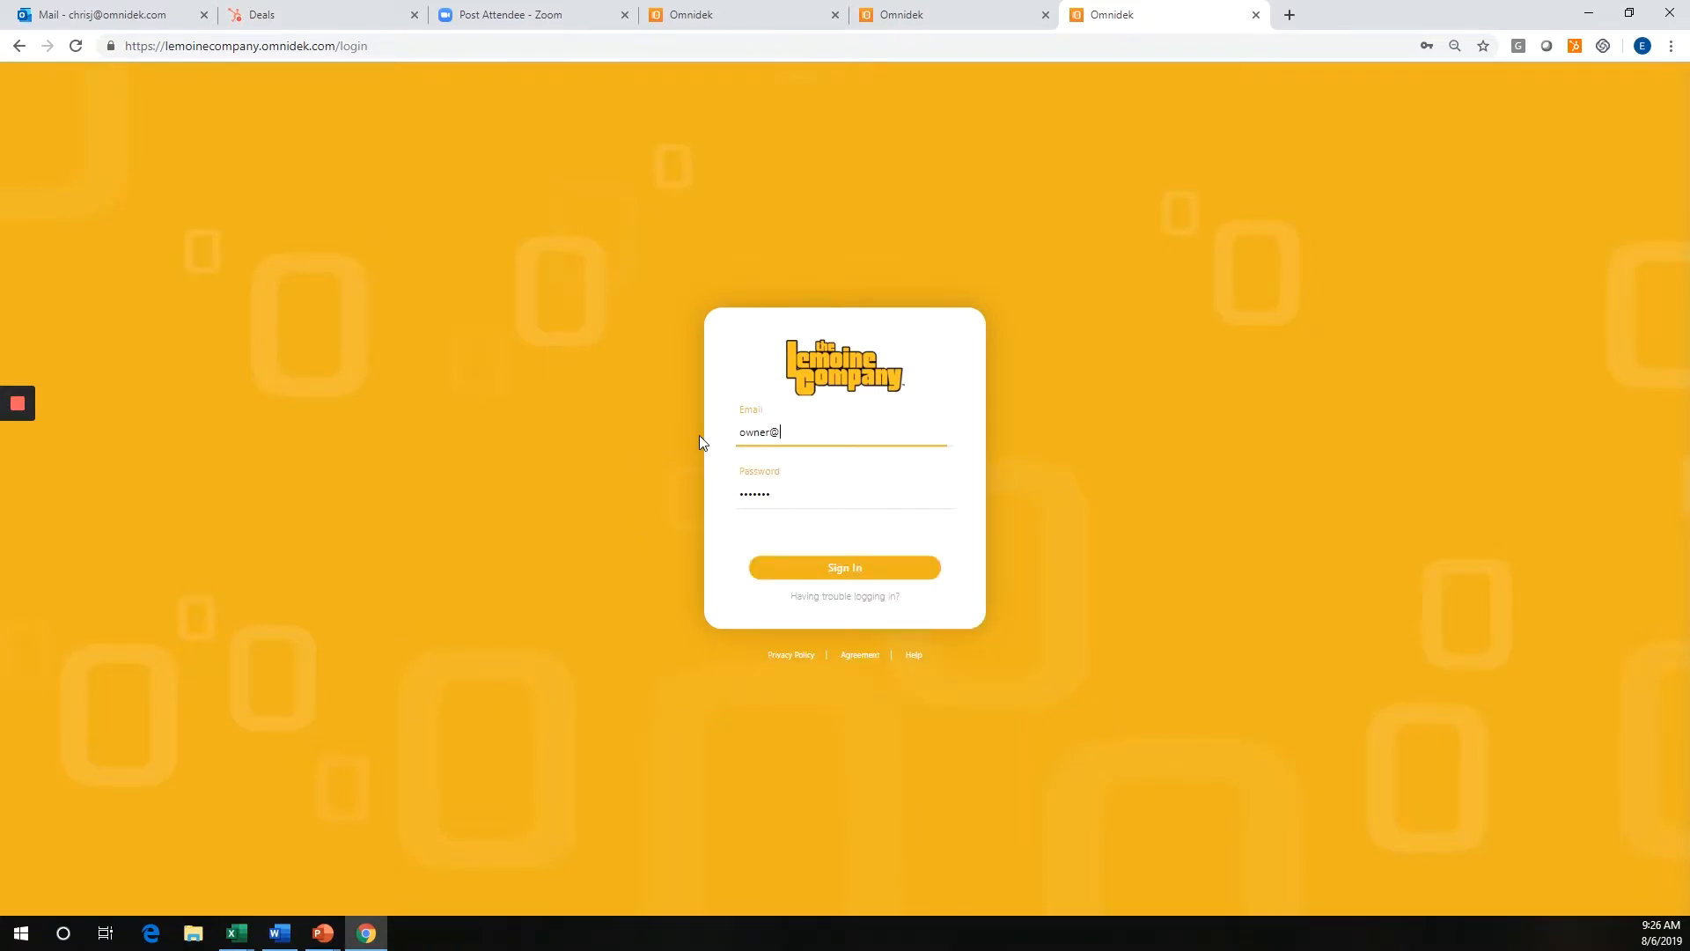
text(test.com)
key(Tab)
text(test)
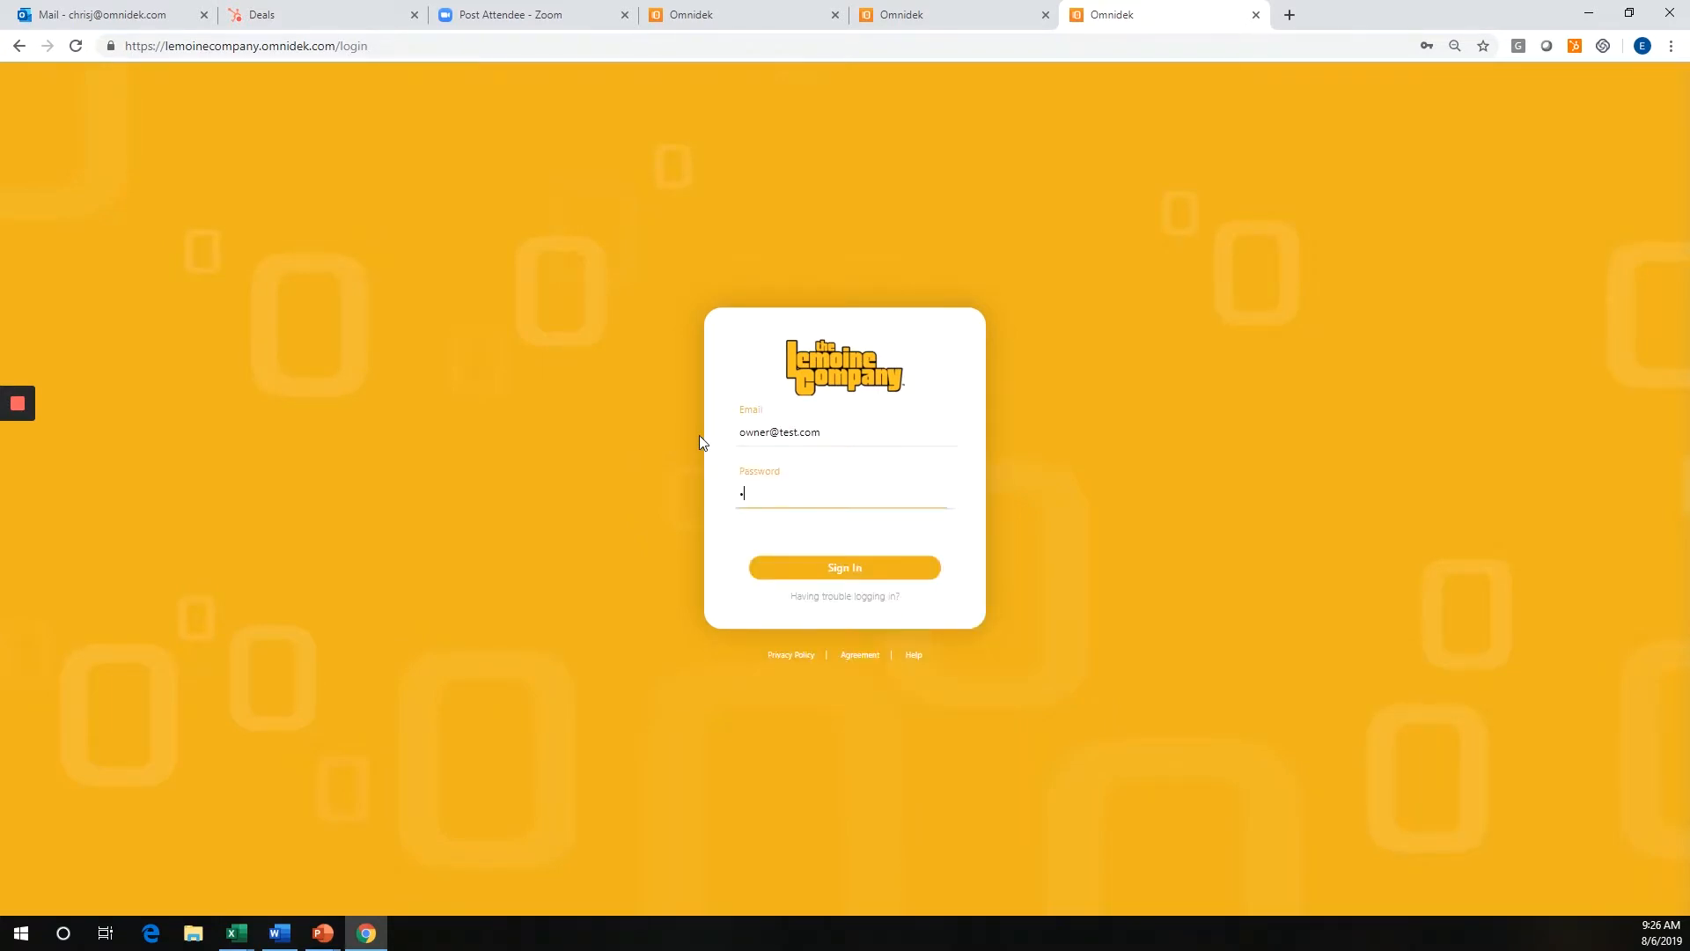
text(12345)
key(Return)
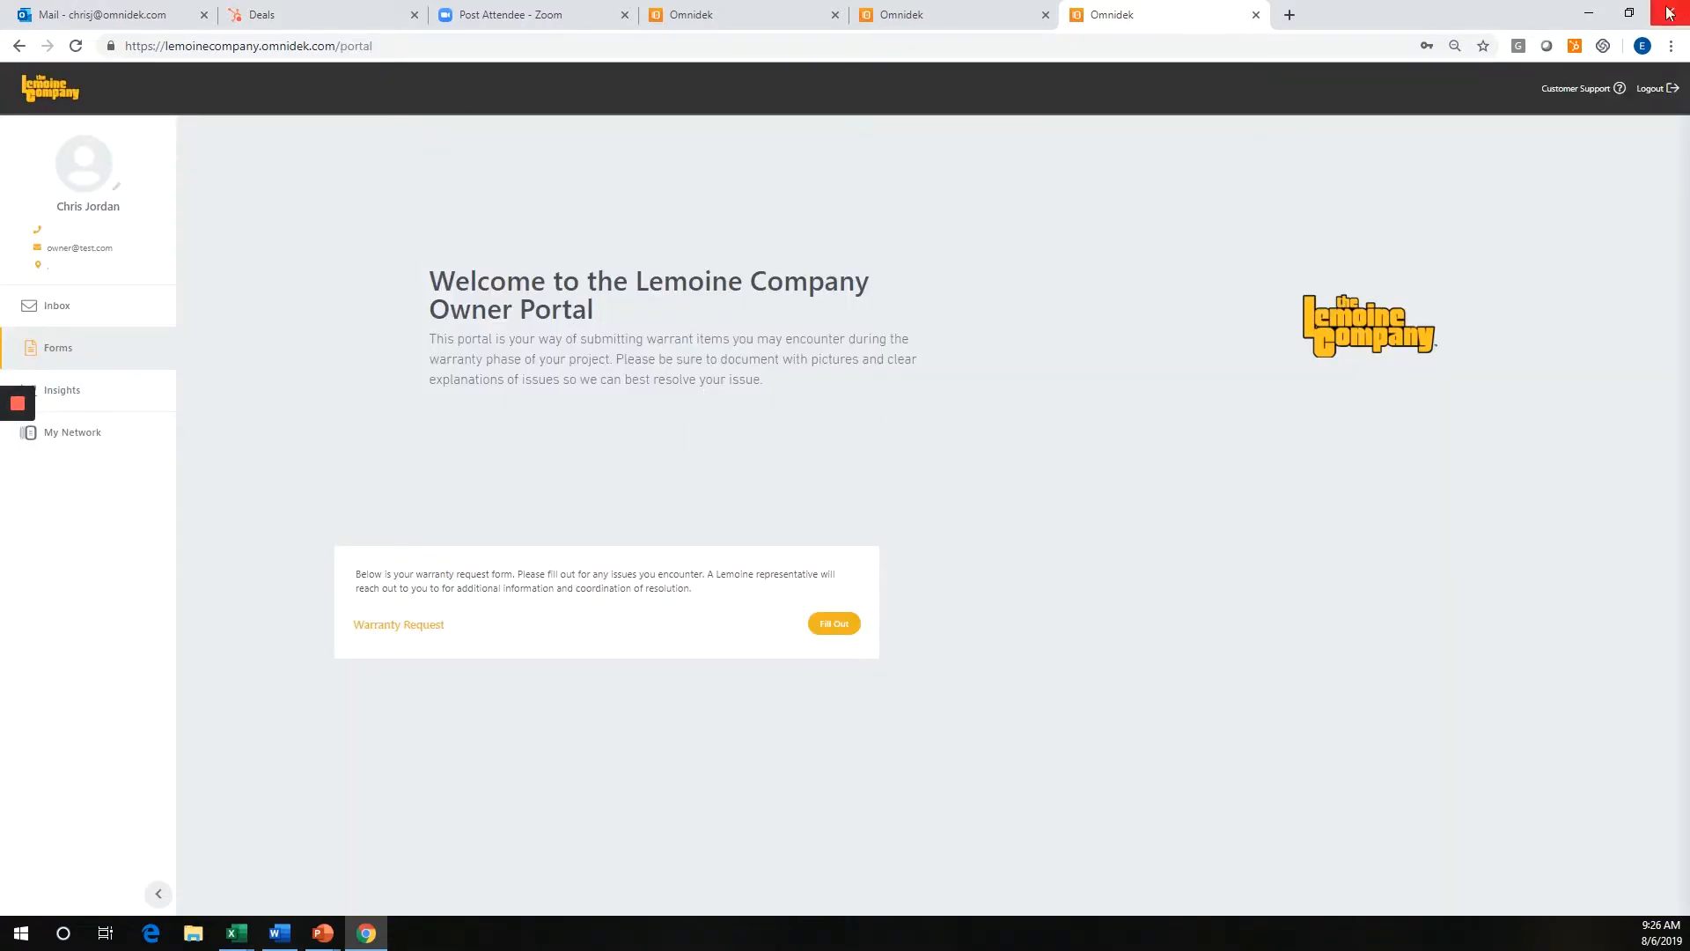
Preview the owner portal's layout in a small browser window and maximize the window again.
click(1628, 12)
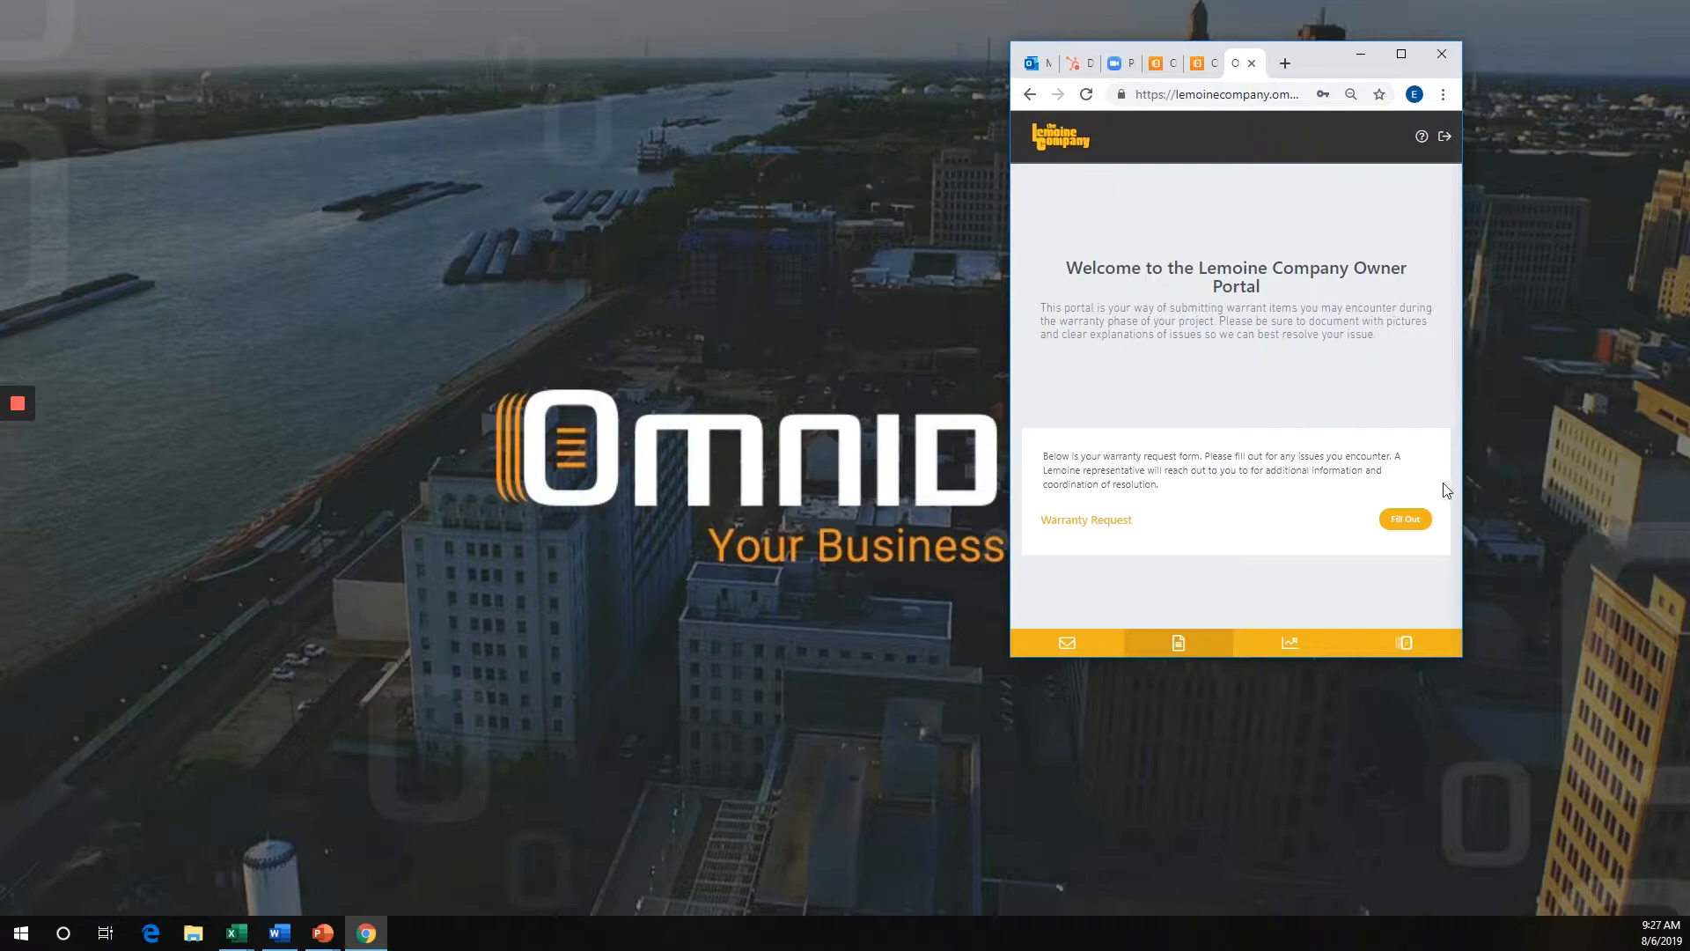
click(1401, 54)
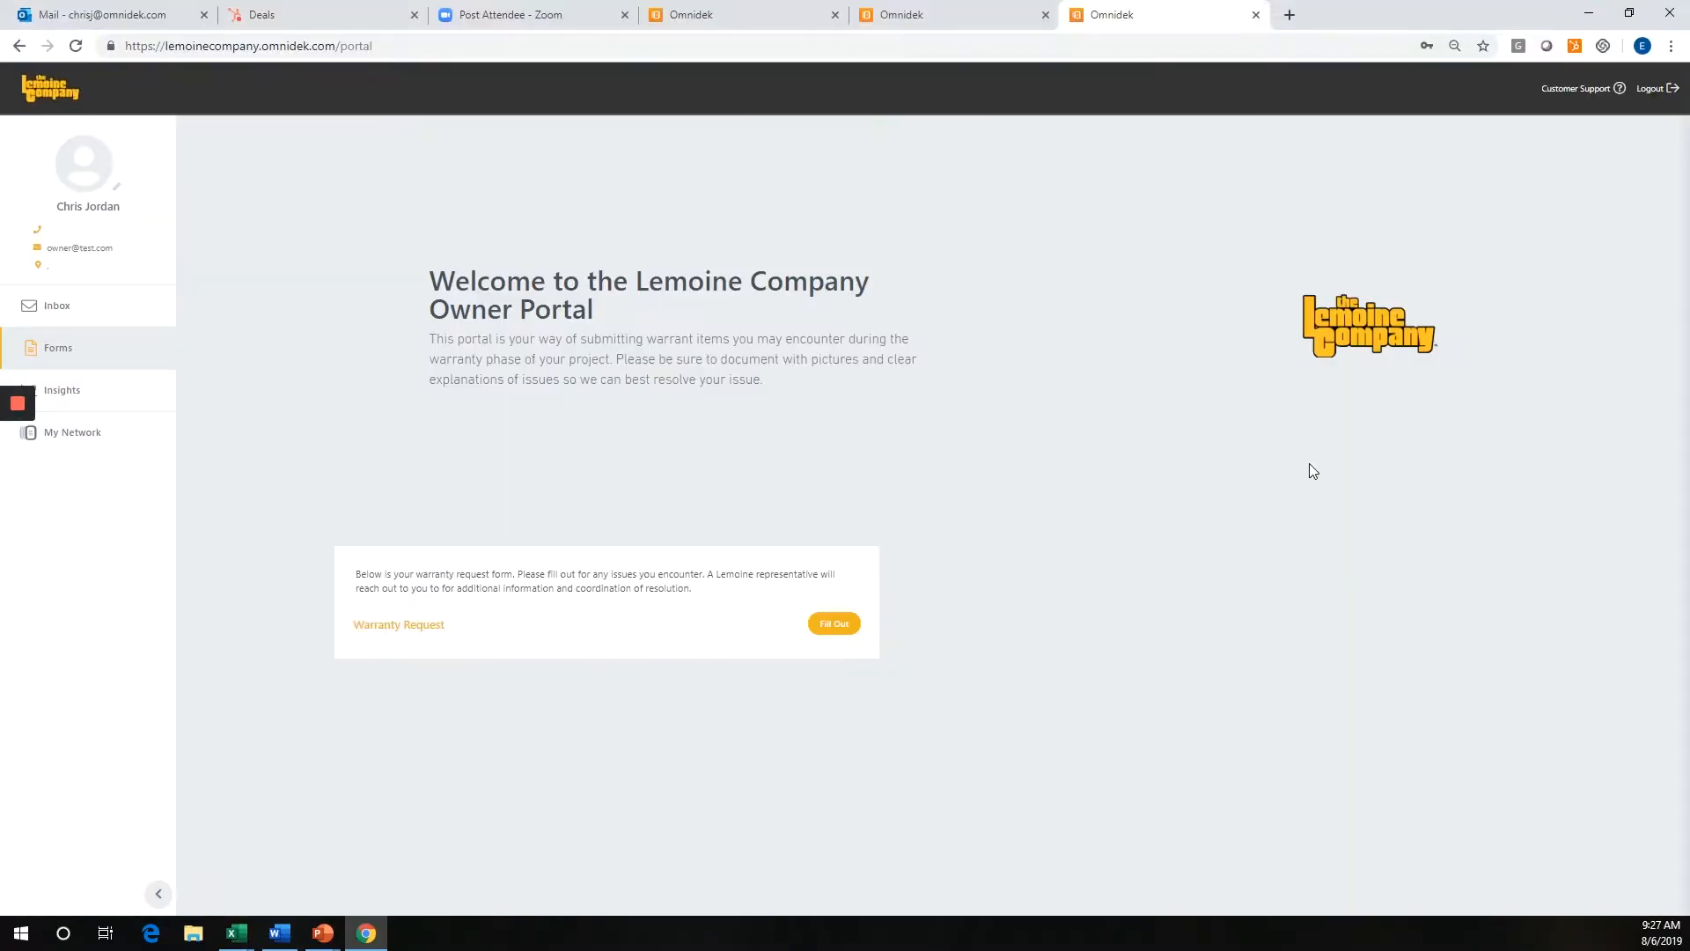
Start filling out a Warranty Request, setting the Request Date to 8/6/2019 and the Project to Thrive Academy Phase II.
click(834, 625)
scroll(893, 528, down, 5)
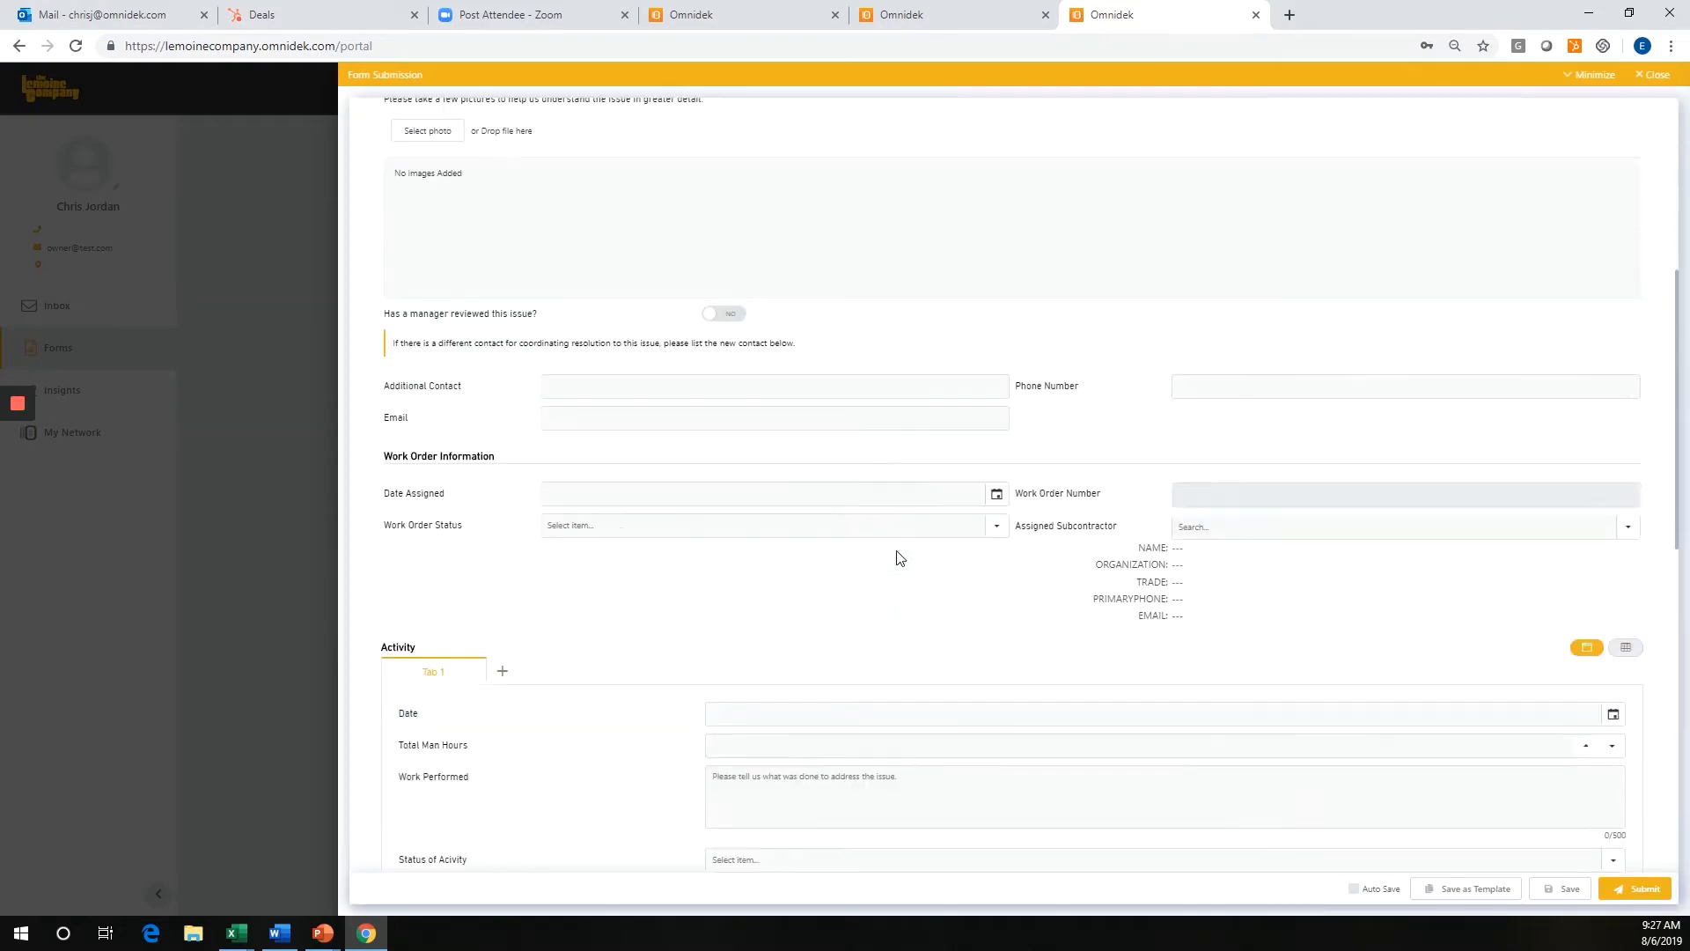
scroll(899, 557, down, 5)
scroll(906, 593, up, 2)
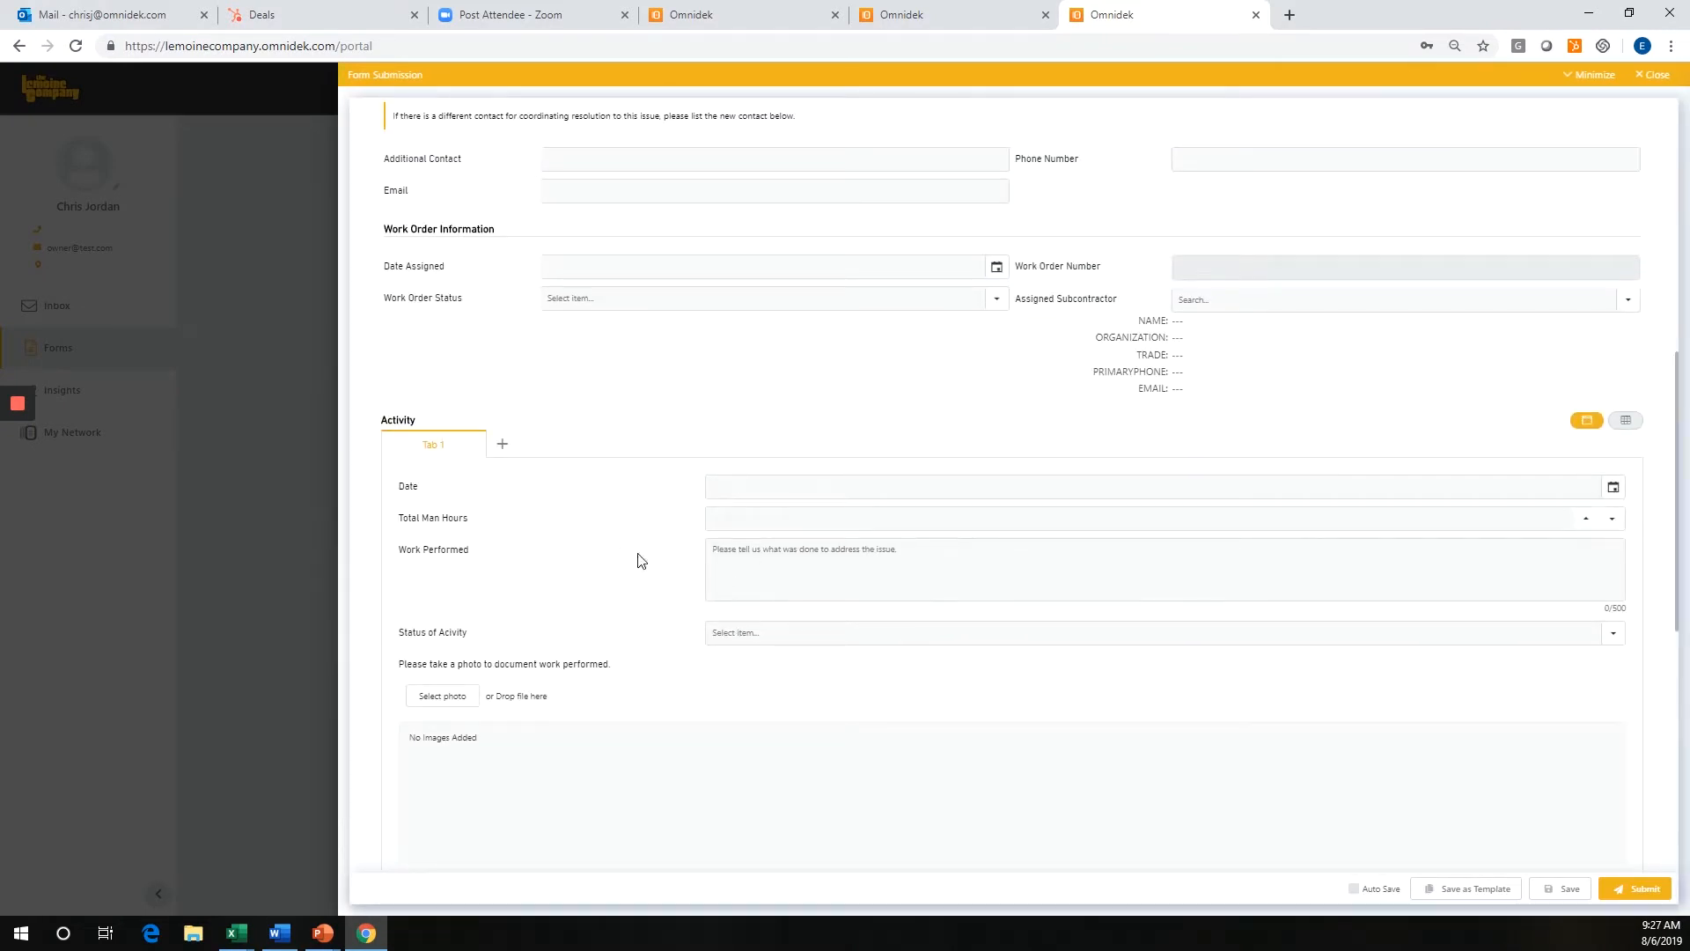
scroll(982, 622, down, 4)
scroll(984, 622, up, 9)
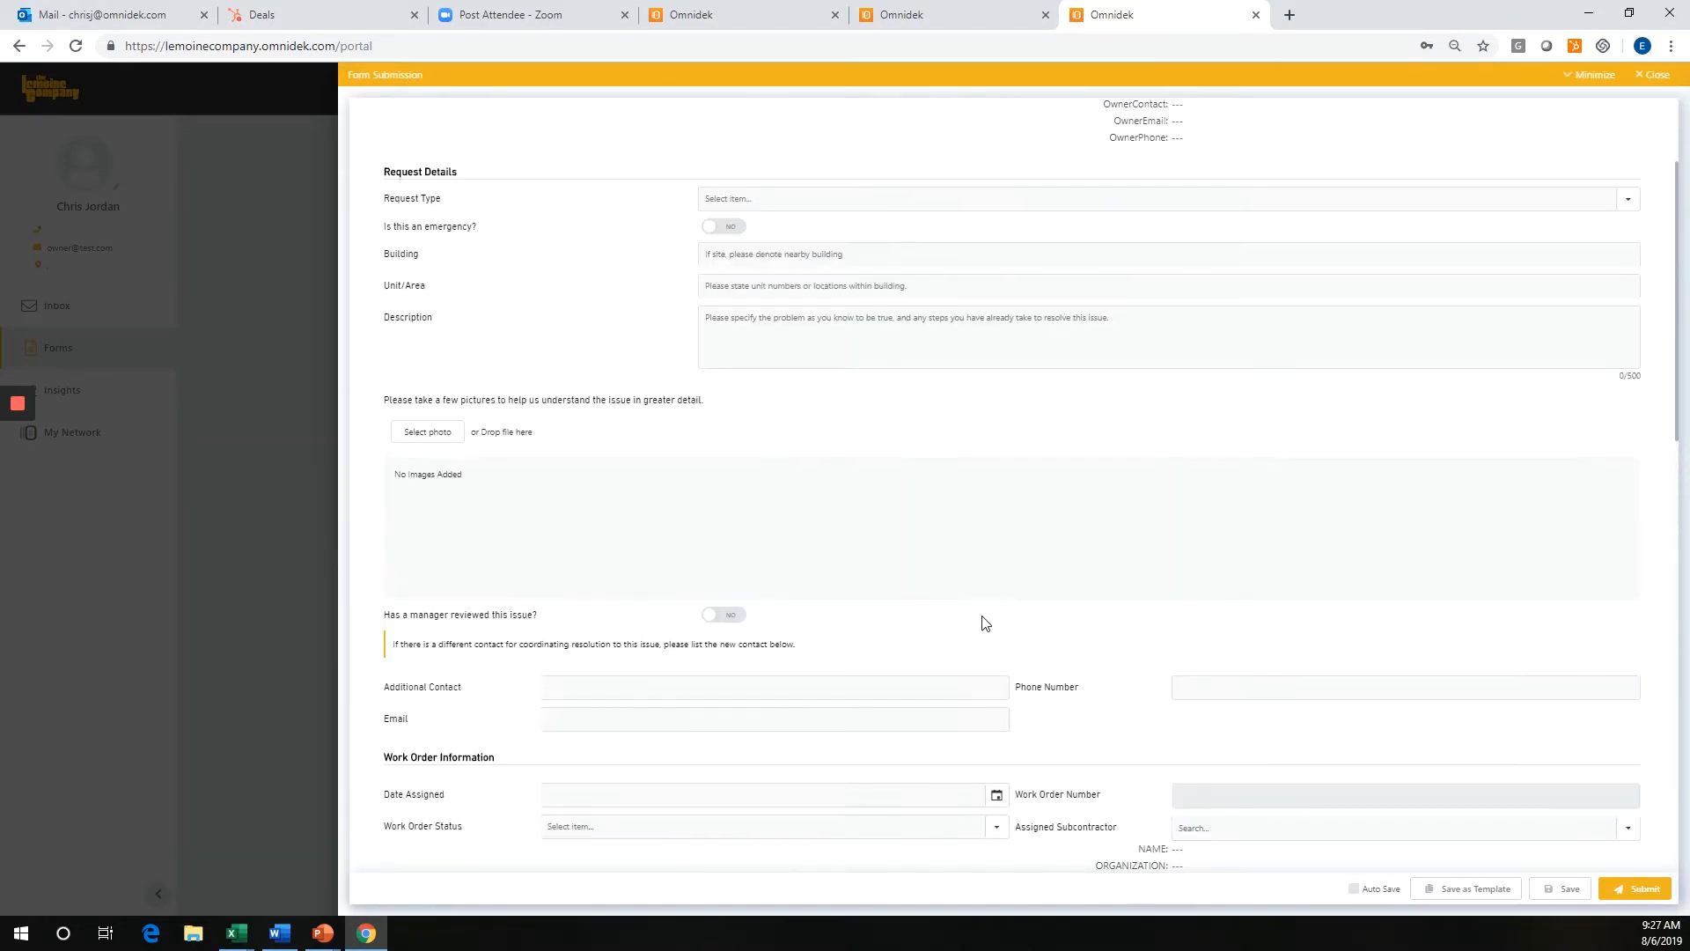
scroll(984, 623, up, 2)
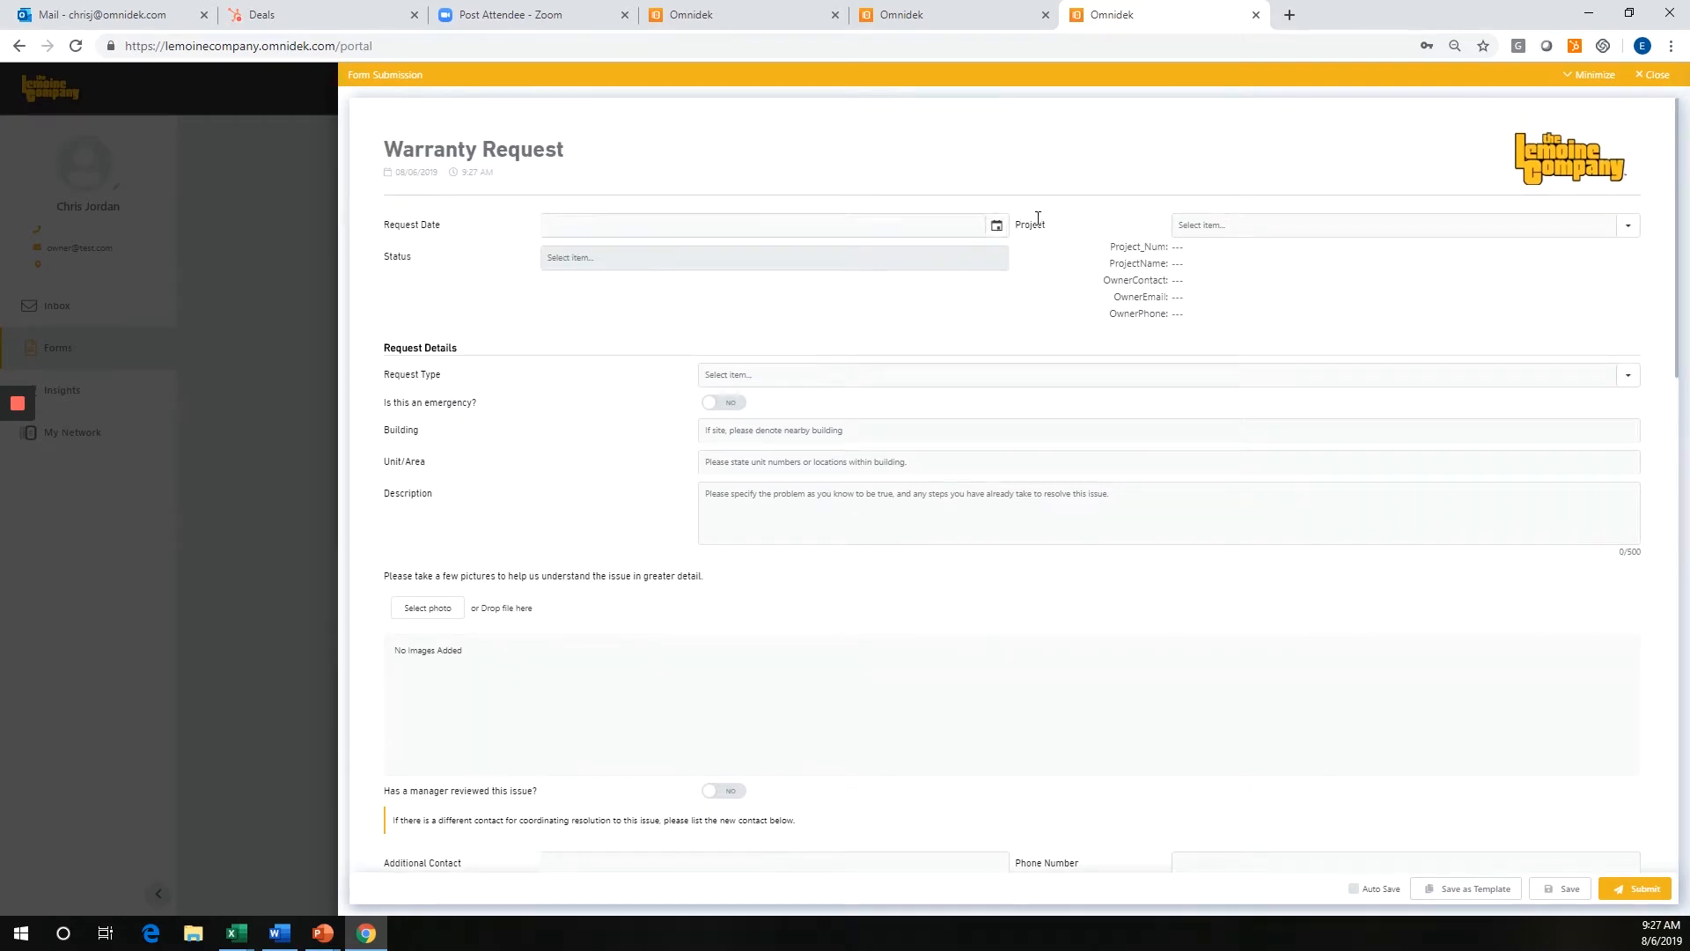
click(996, 225)
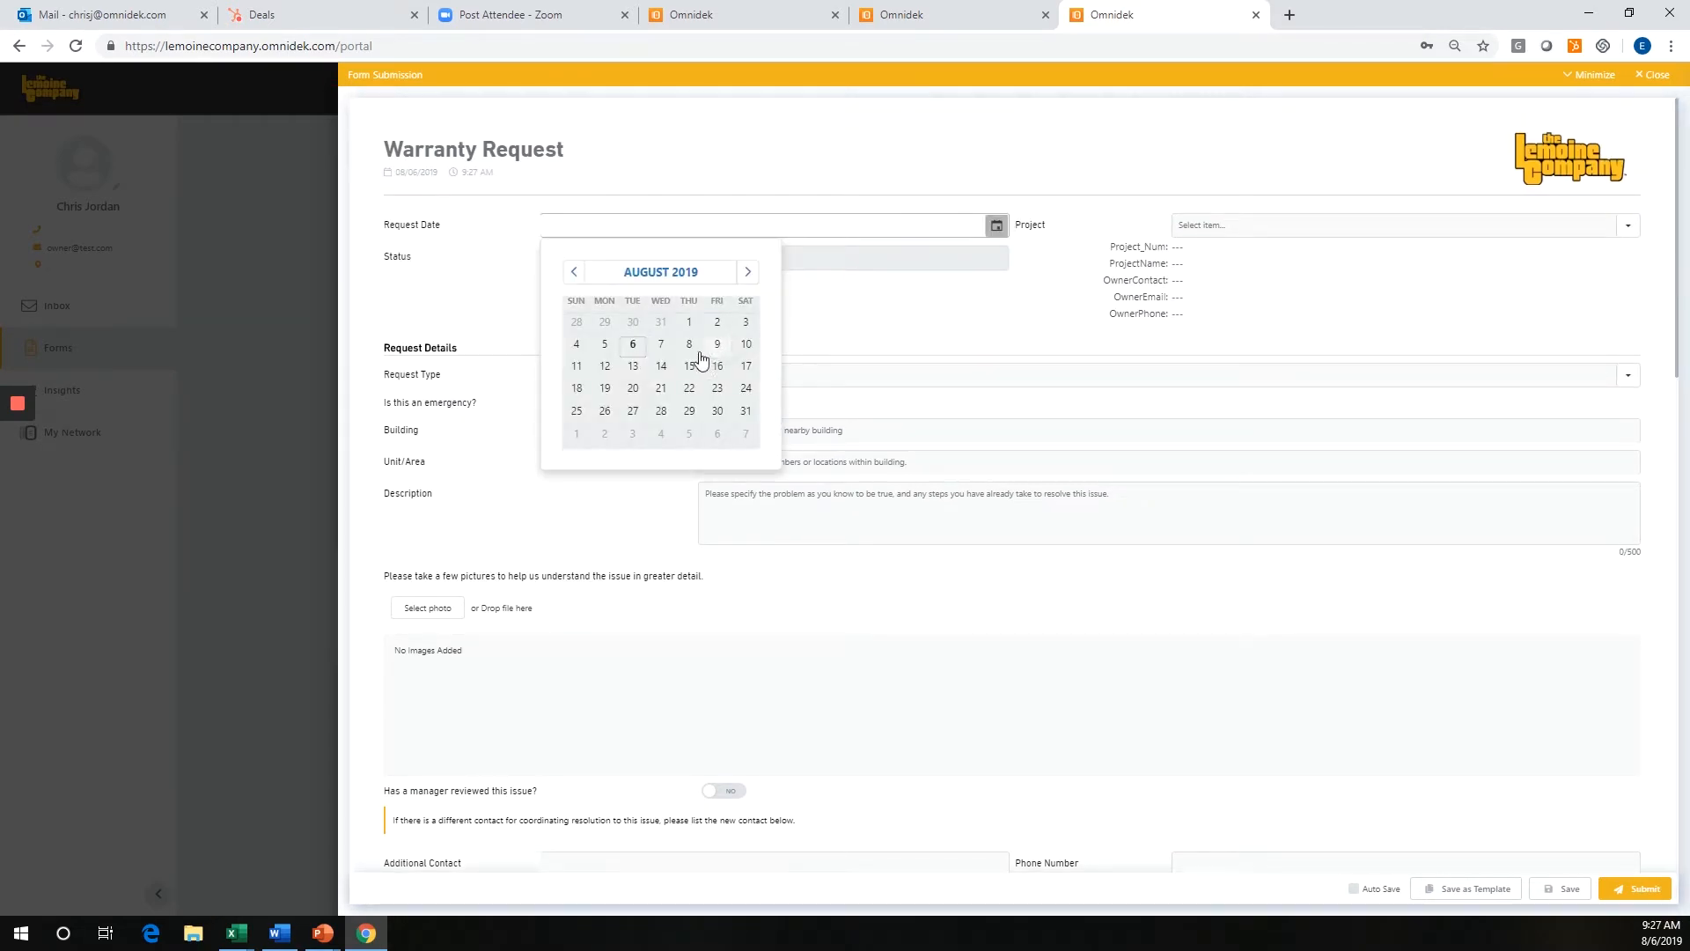
click(633, 344)
click(1207, 228)
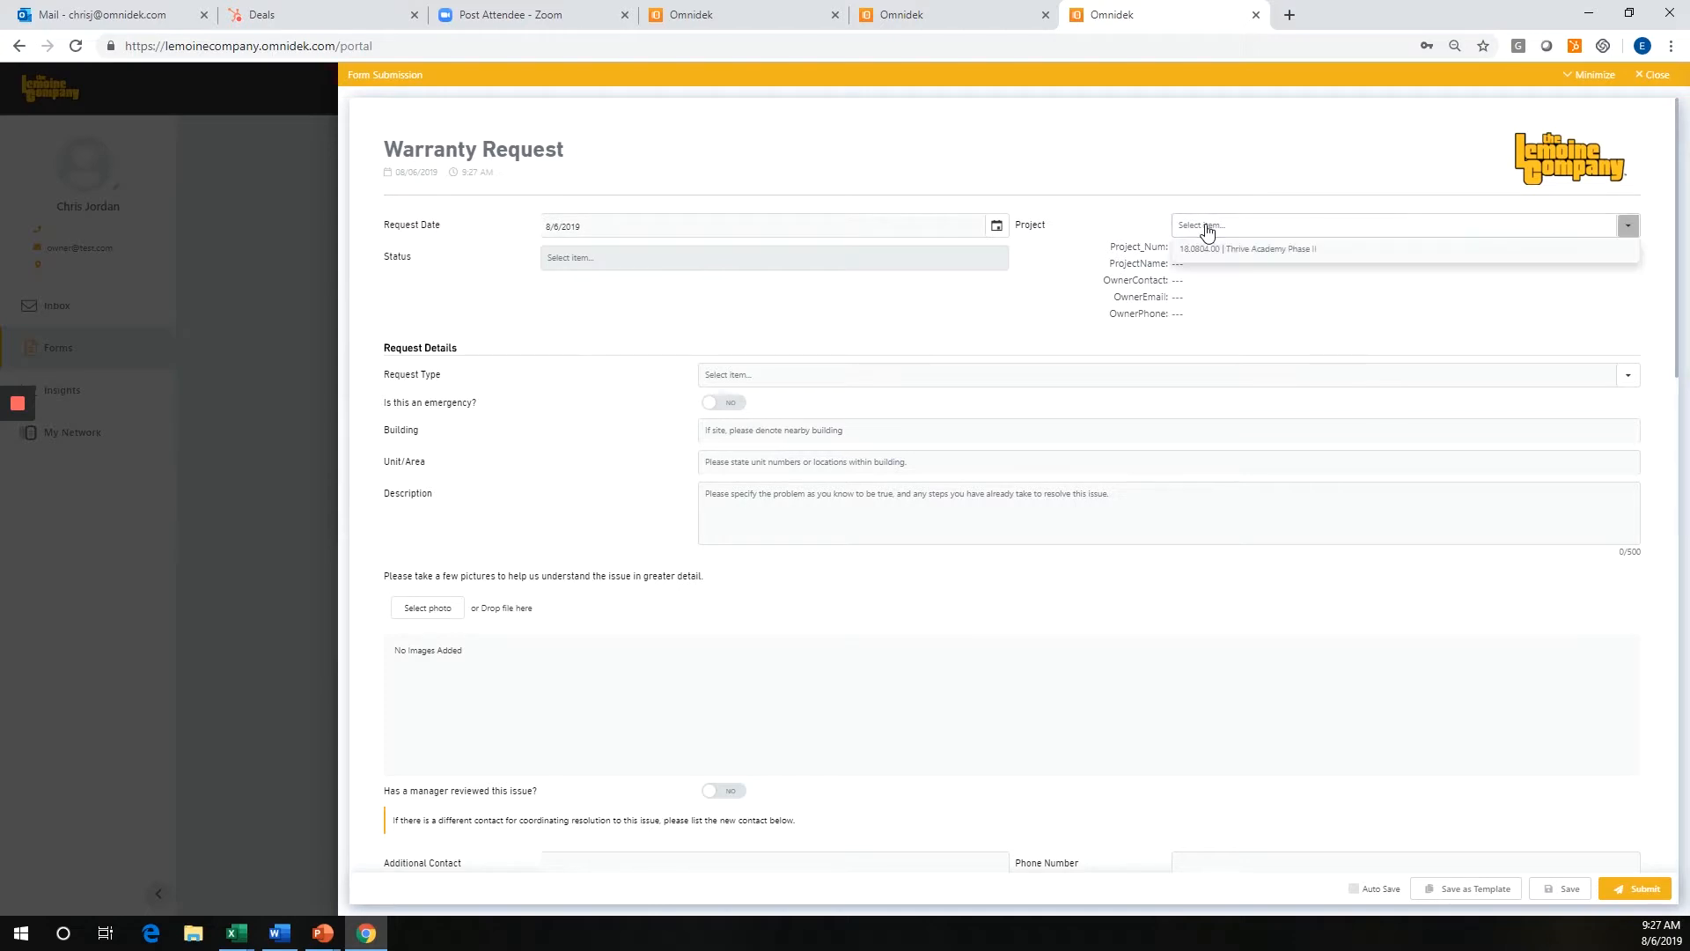
click(1304, 255)
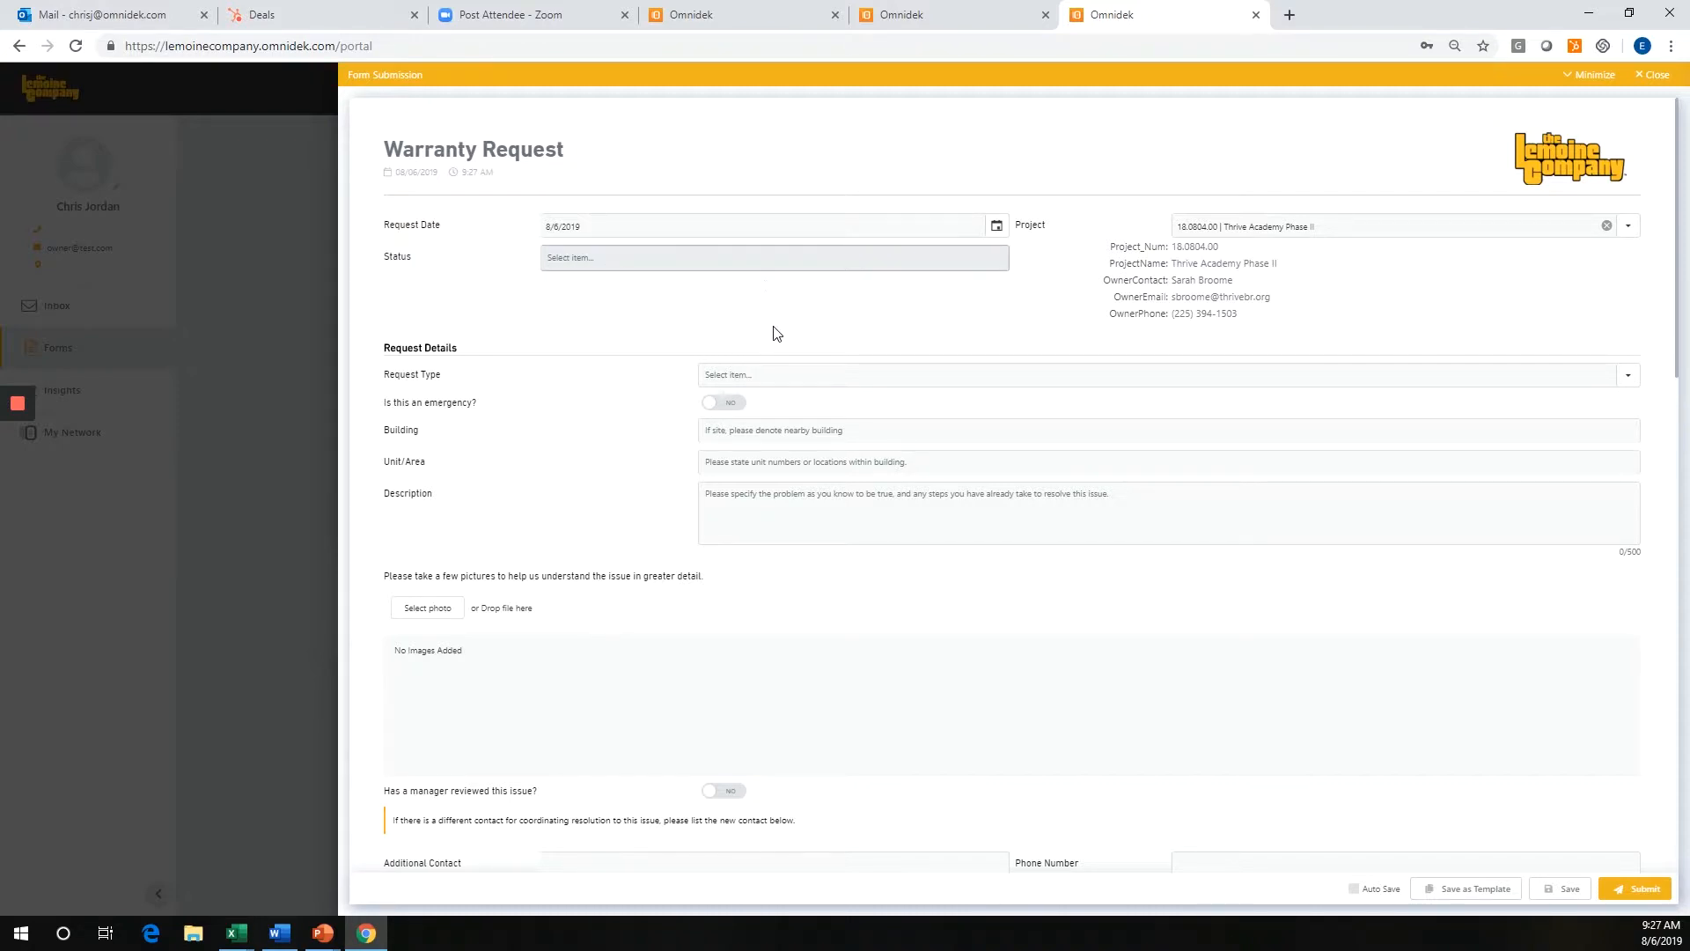
Set the Request Type to Electrical and mark the request as an emergency.
click(790, 376)
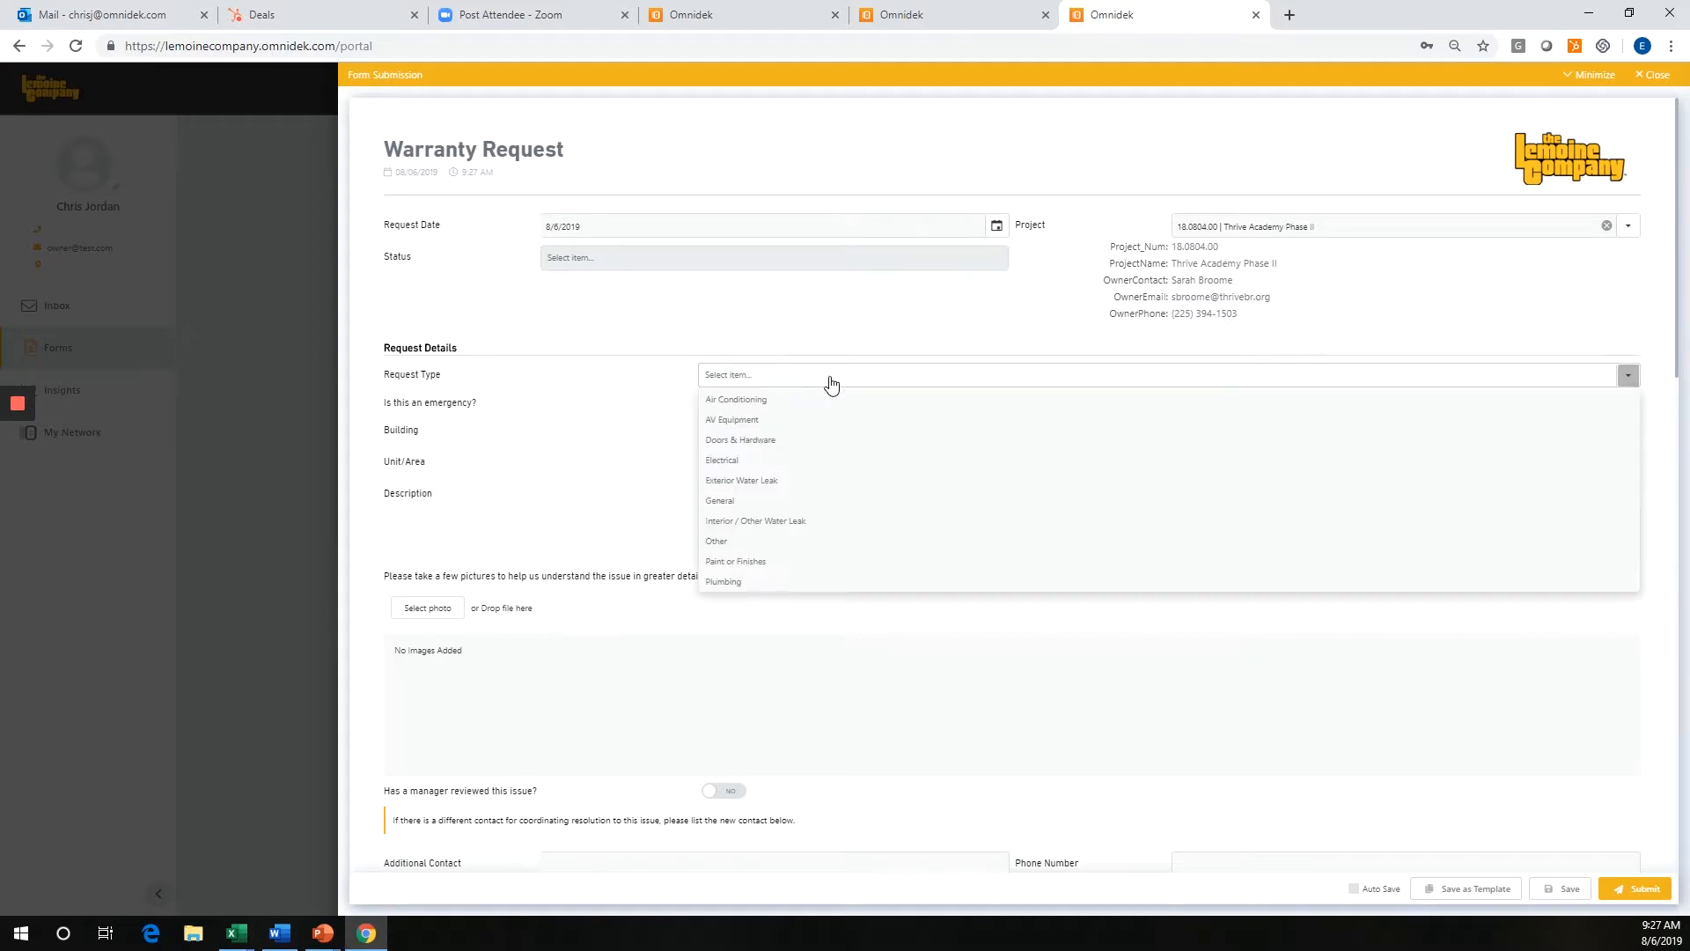
click(806, 462)
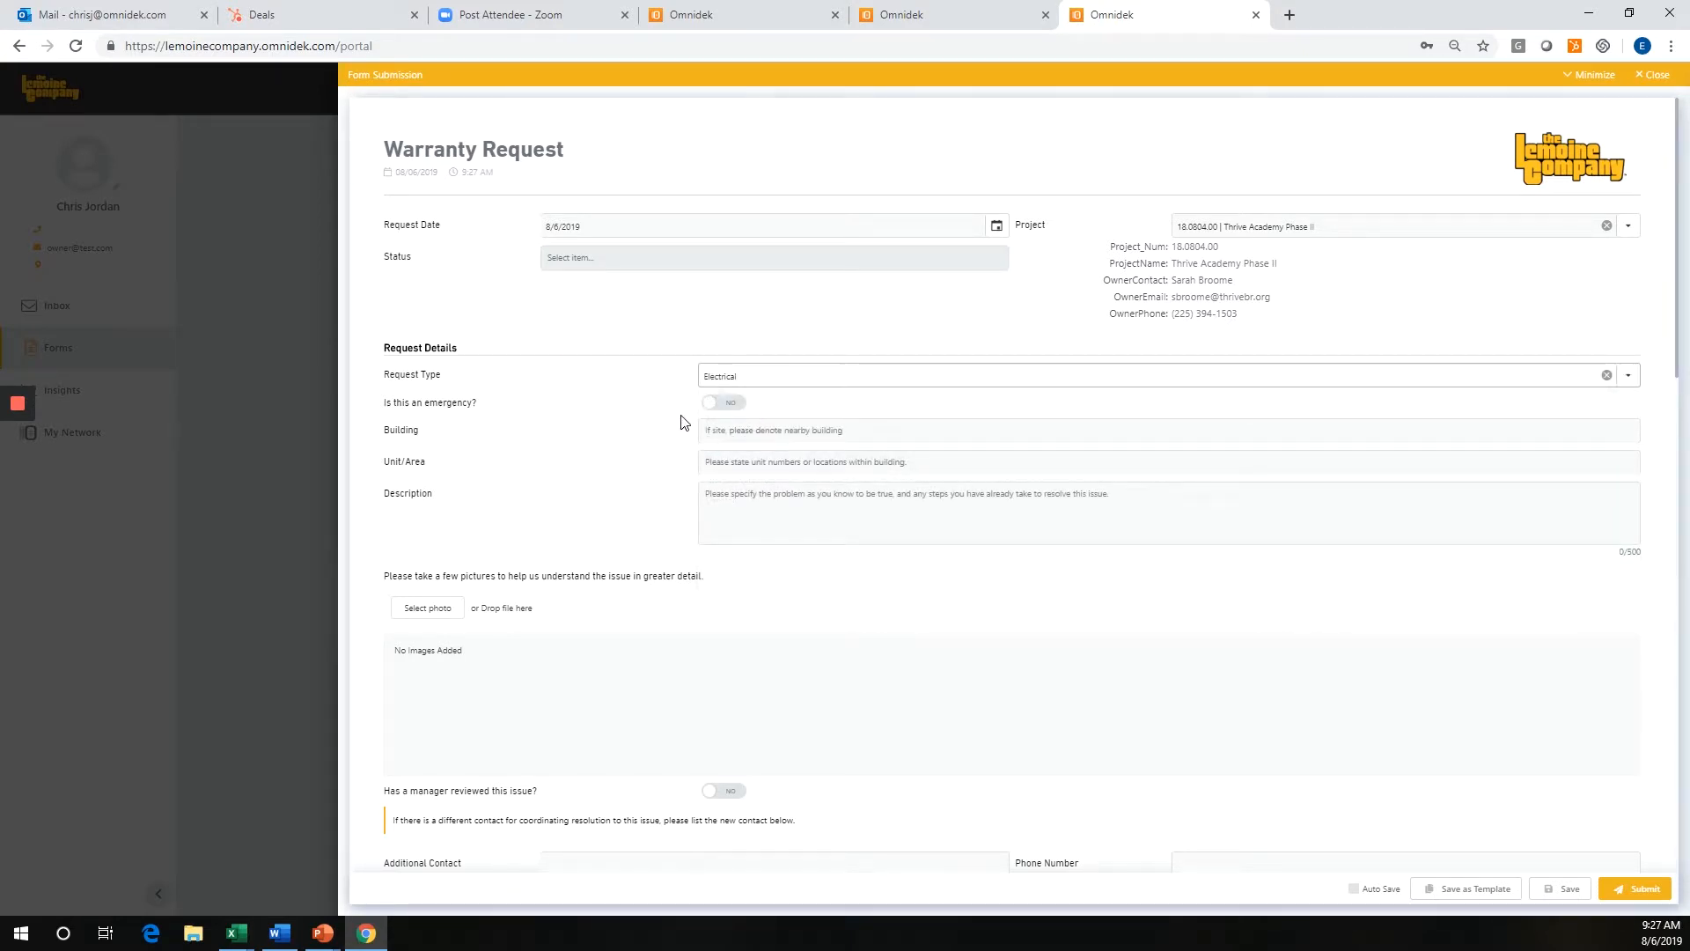
click(731, 402)
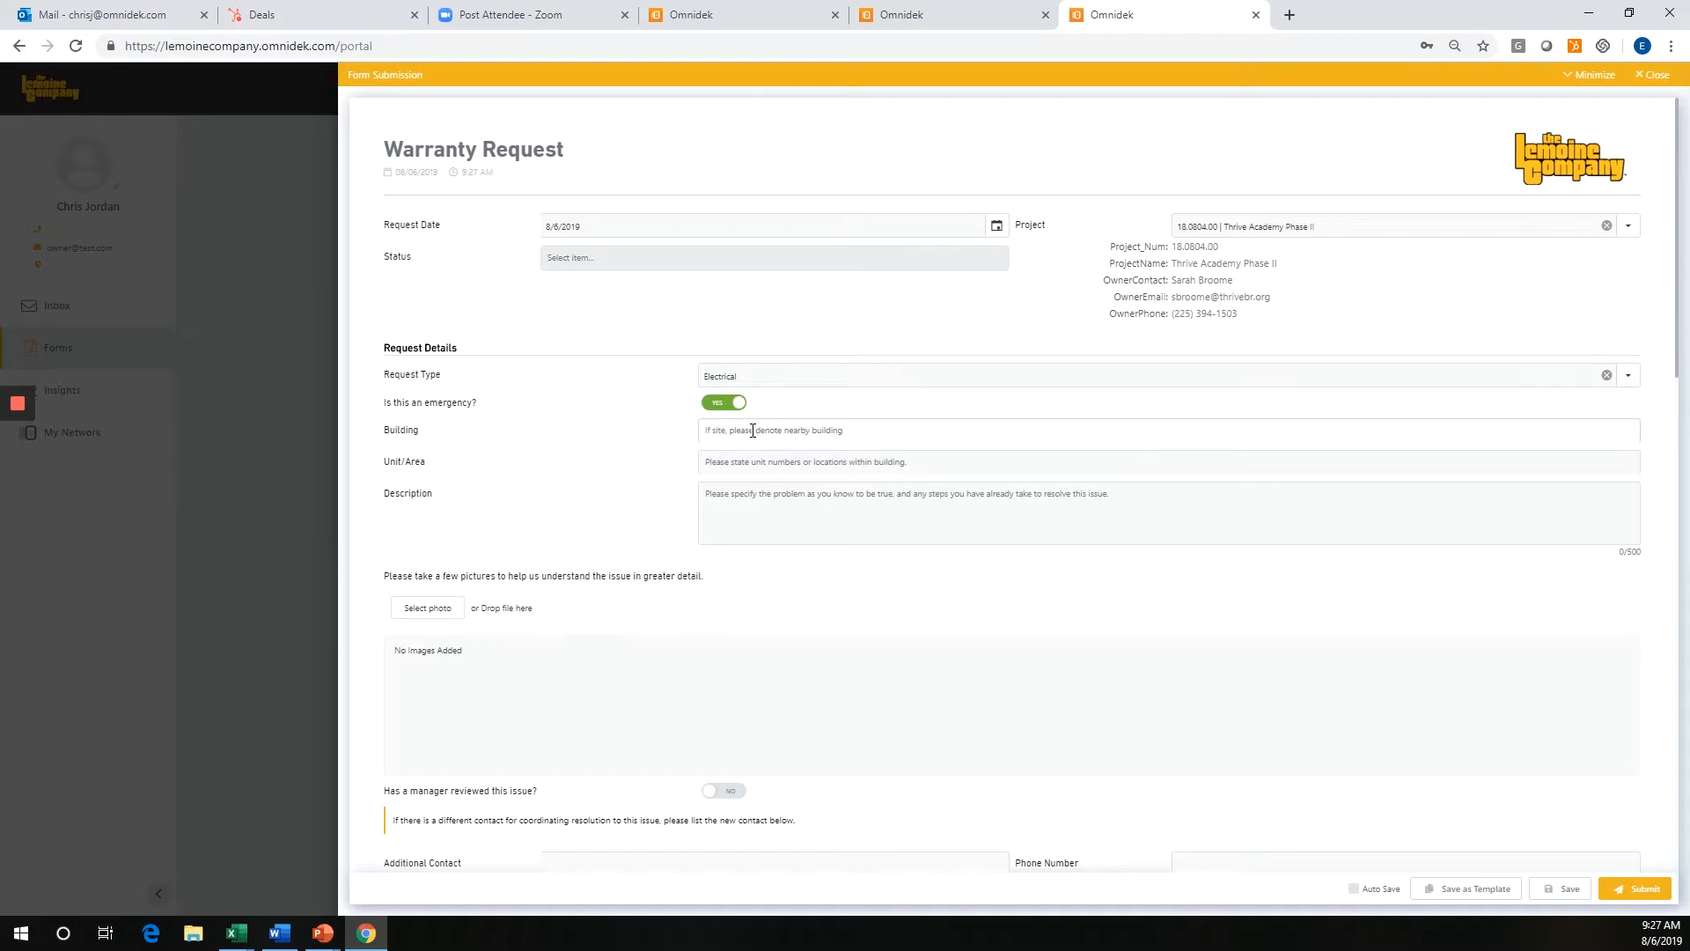
Enter "Main Facility" for both Building and Unit/Area, and "Power is sparatic" as the Description.
click(753, 430)
text(Main Facility)
key(Tab)
text(Main)
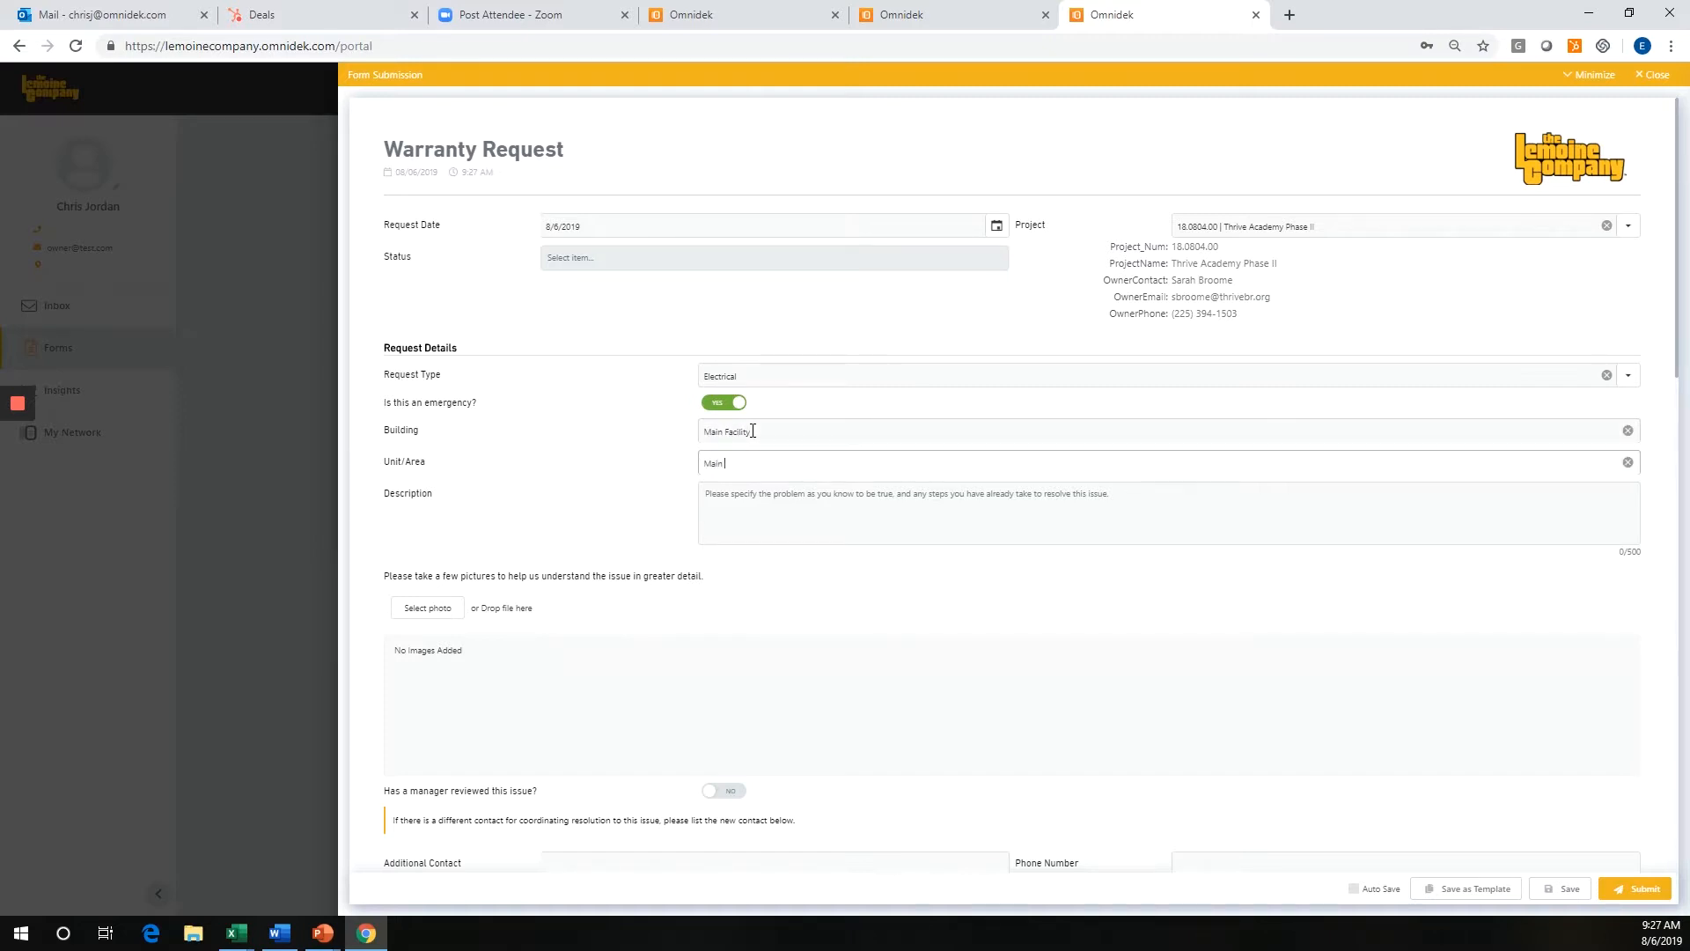
key(Tab)
text(P)
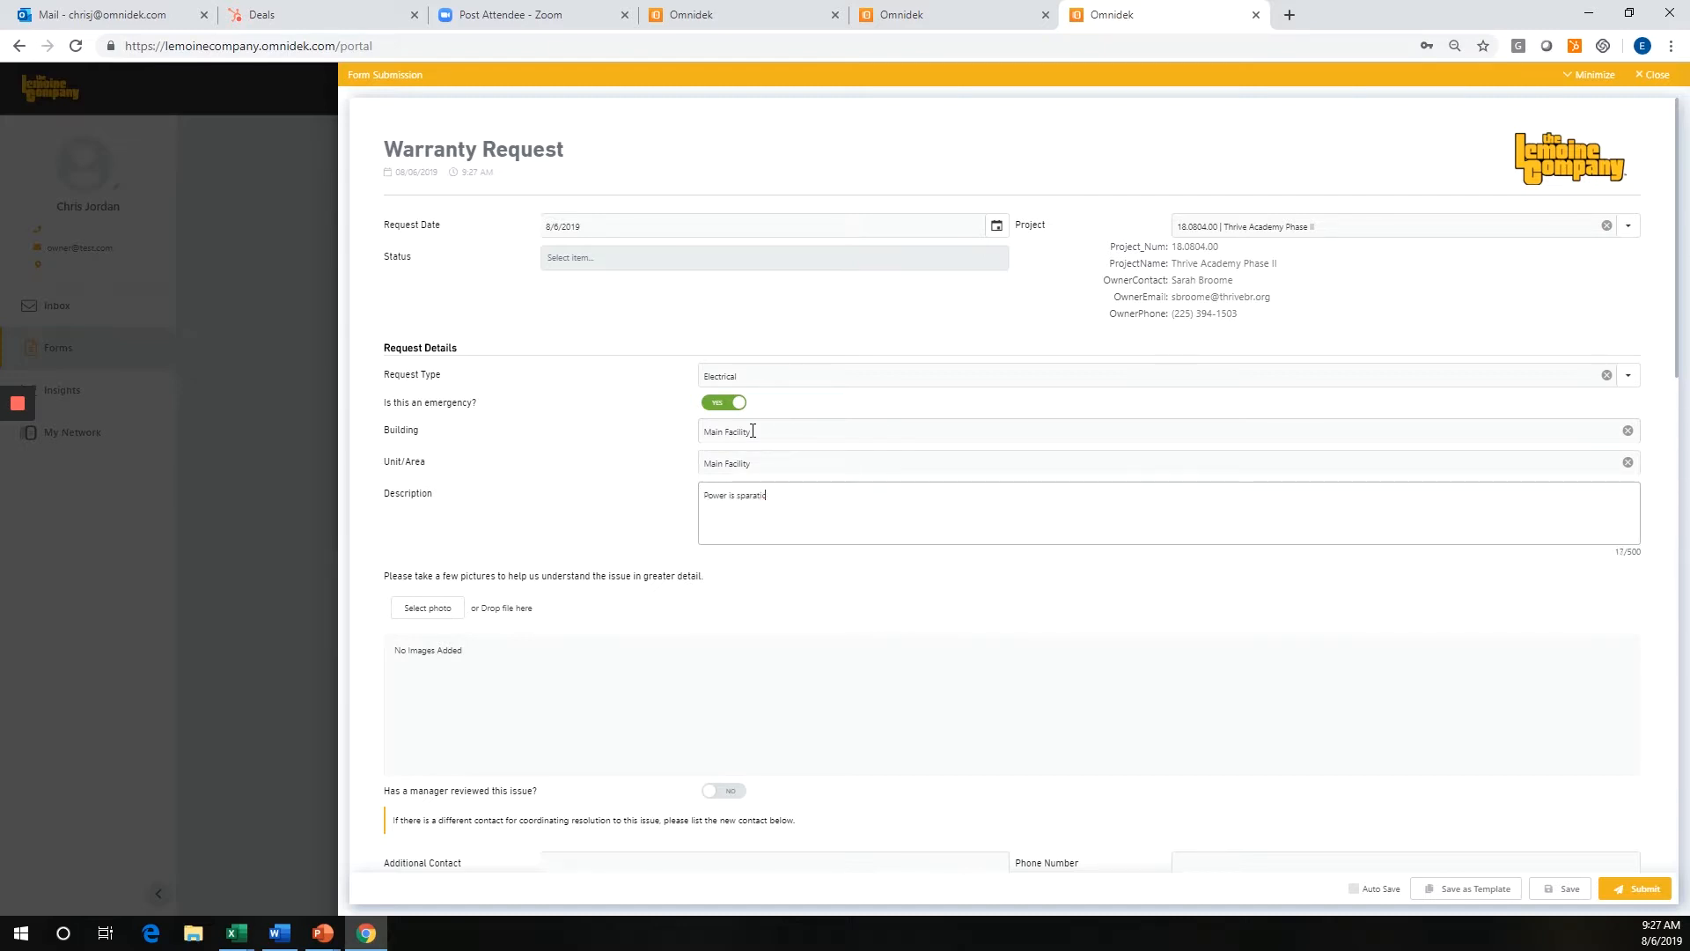
right_click(759, 499)
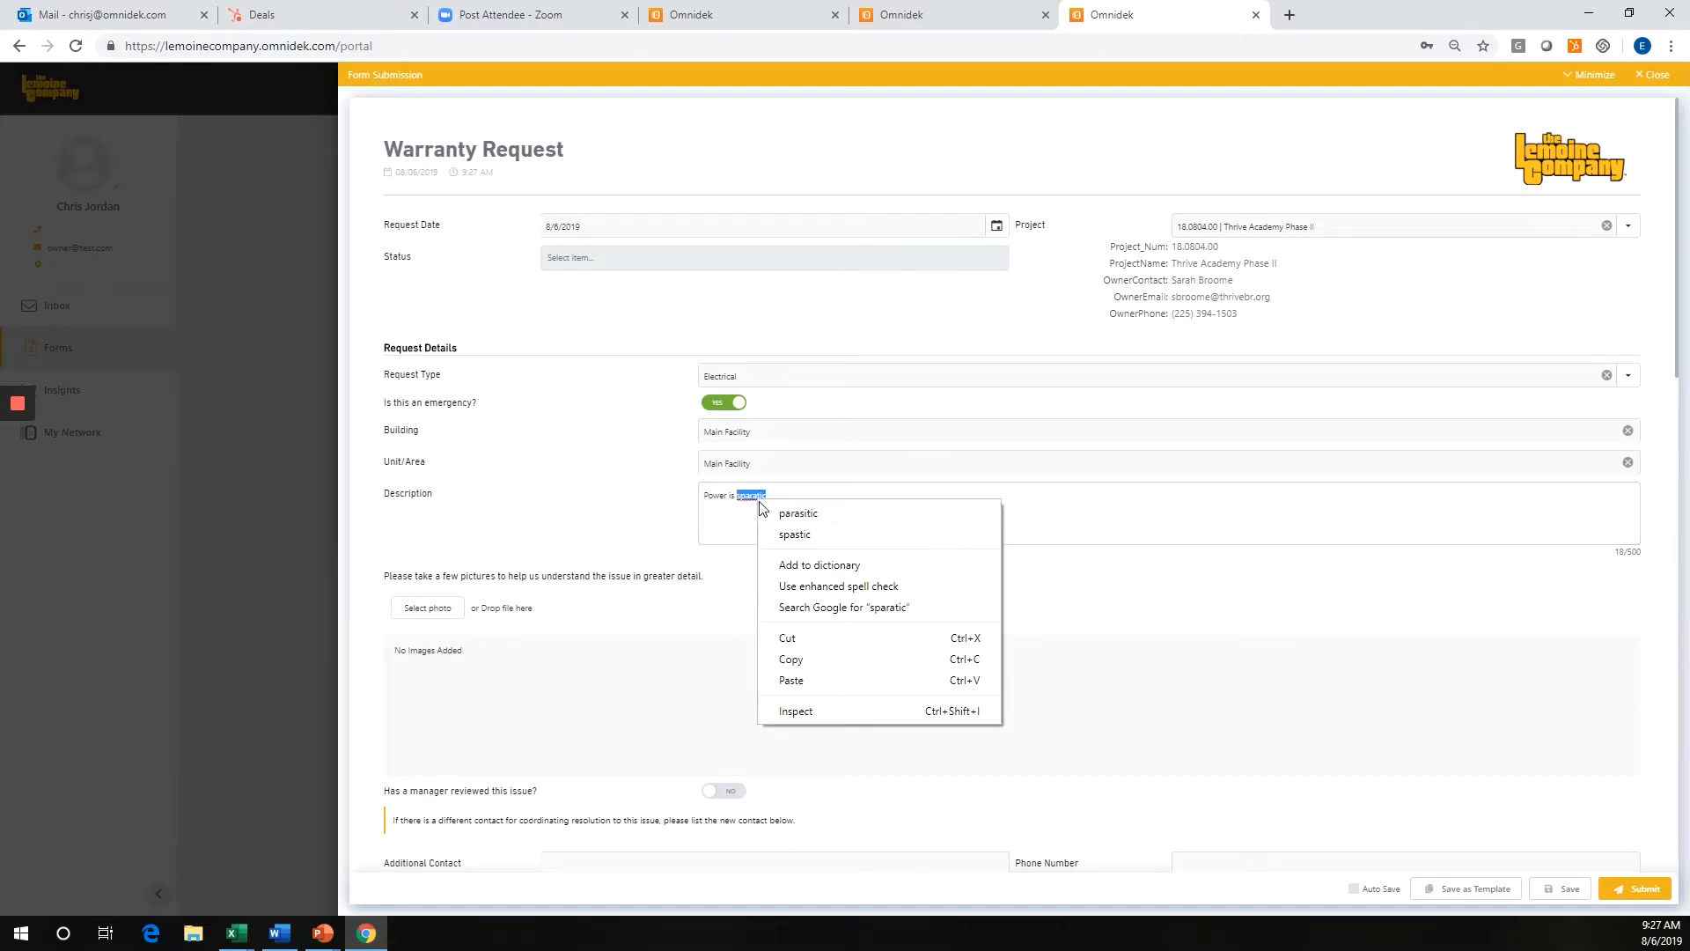
click(831, 487)
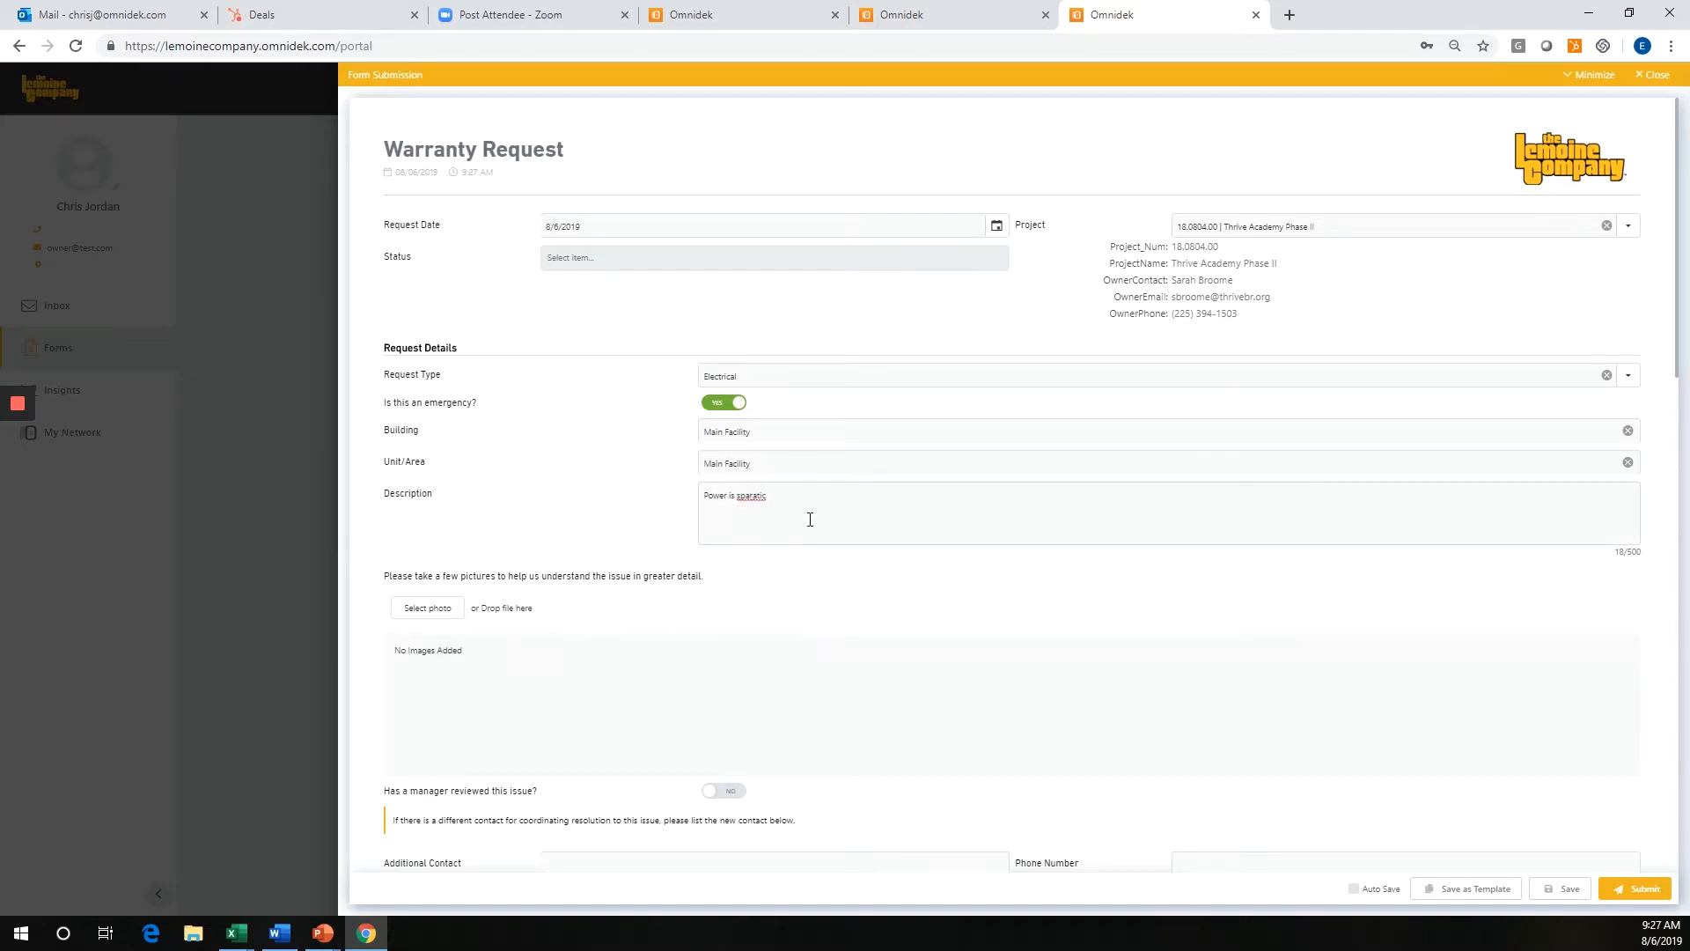
Set the manager review question to Yes, look over the remaining form sections, and submit the Warranty Request.
scroll(627, 552, down, 1)
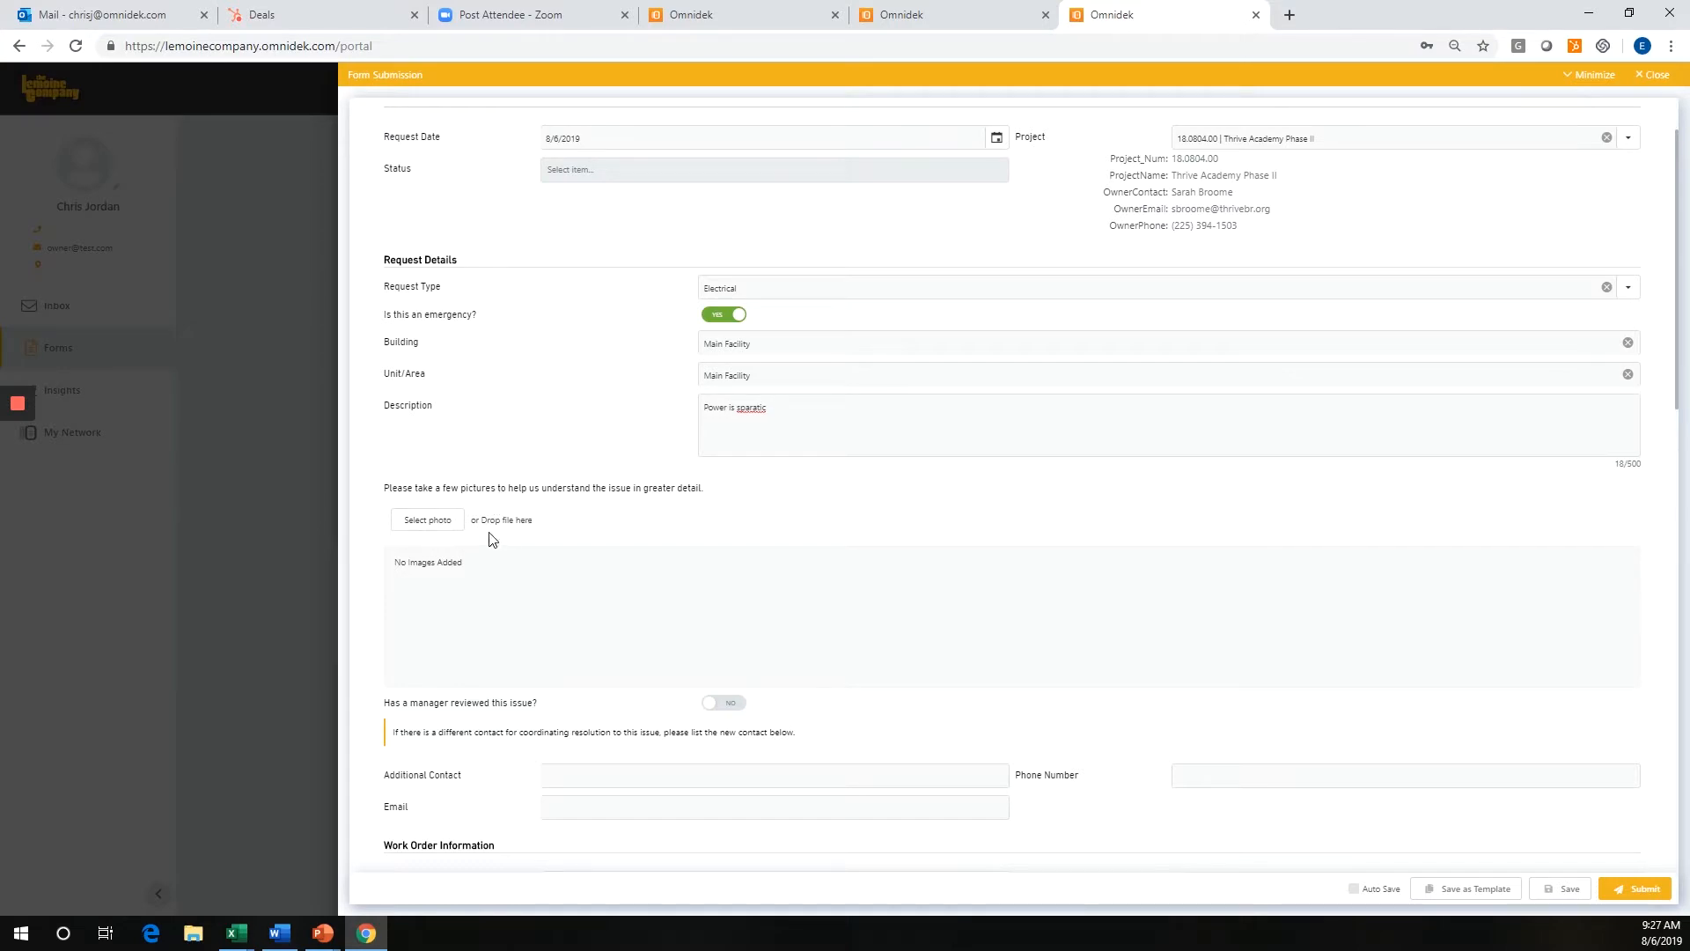
scroll(618, 600, down, 2)
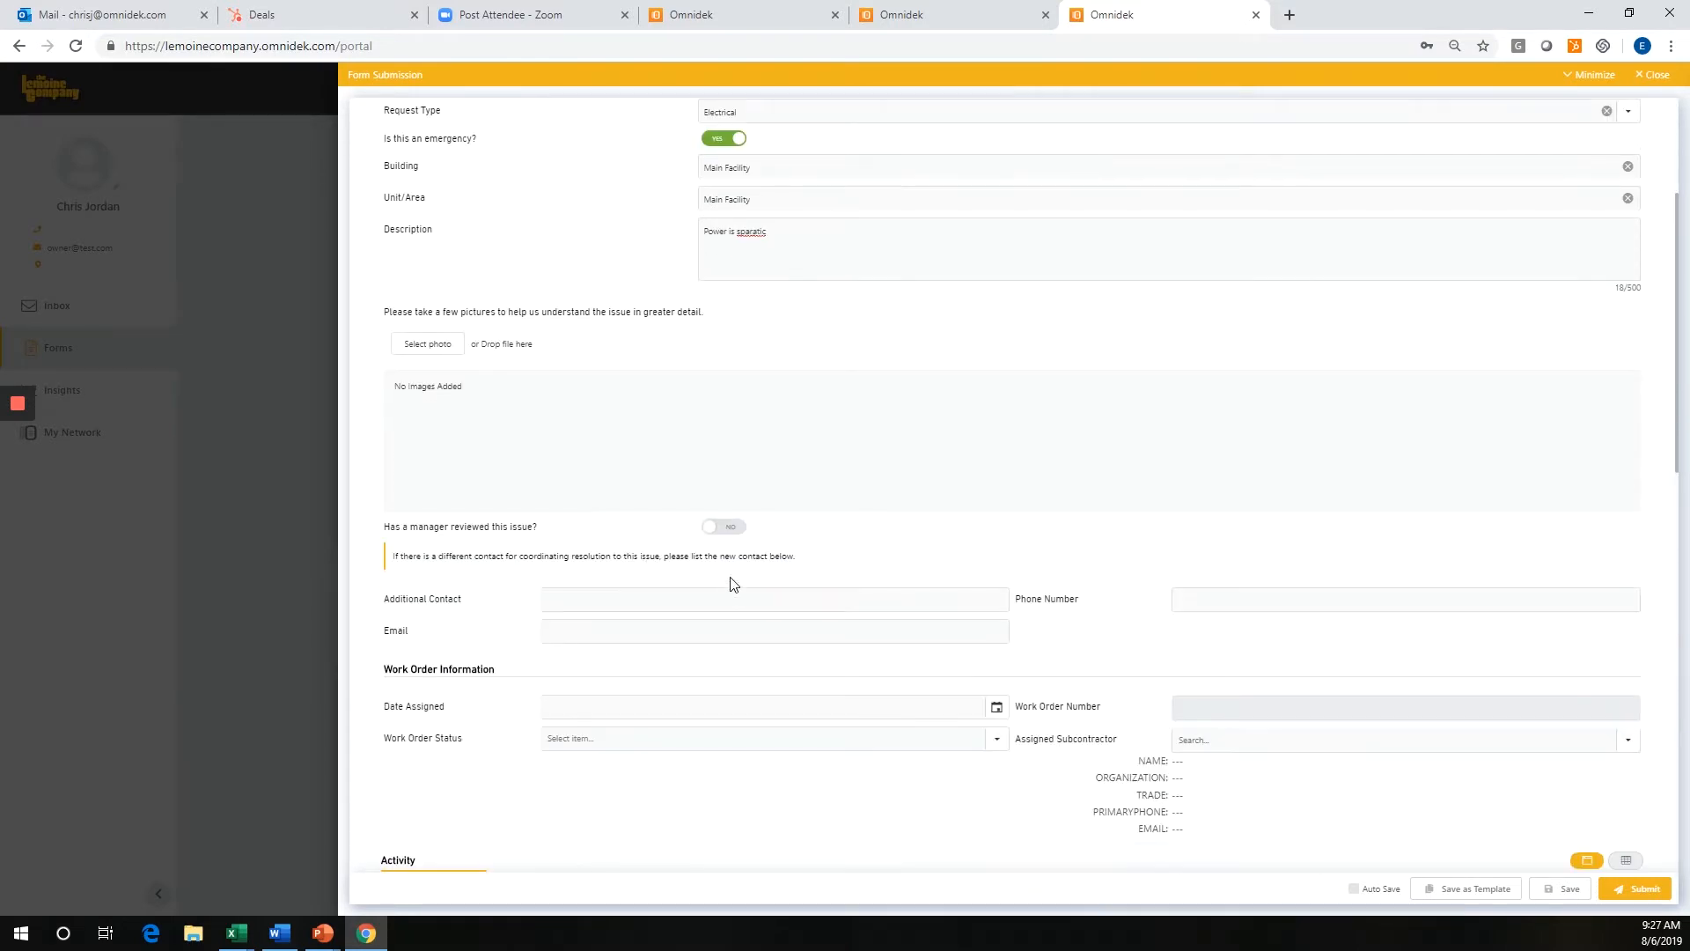
click(724, 527)
scroll(1143, 483, up, 3)
scroll(1124, 528, down, 5)
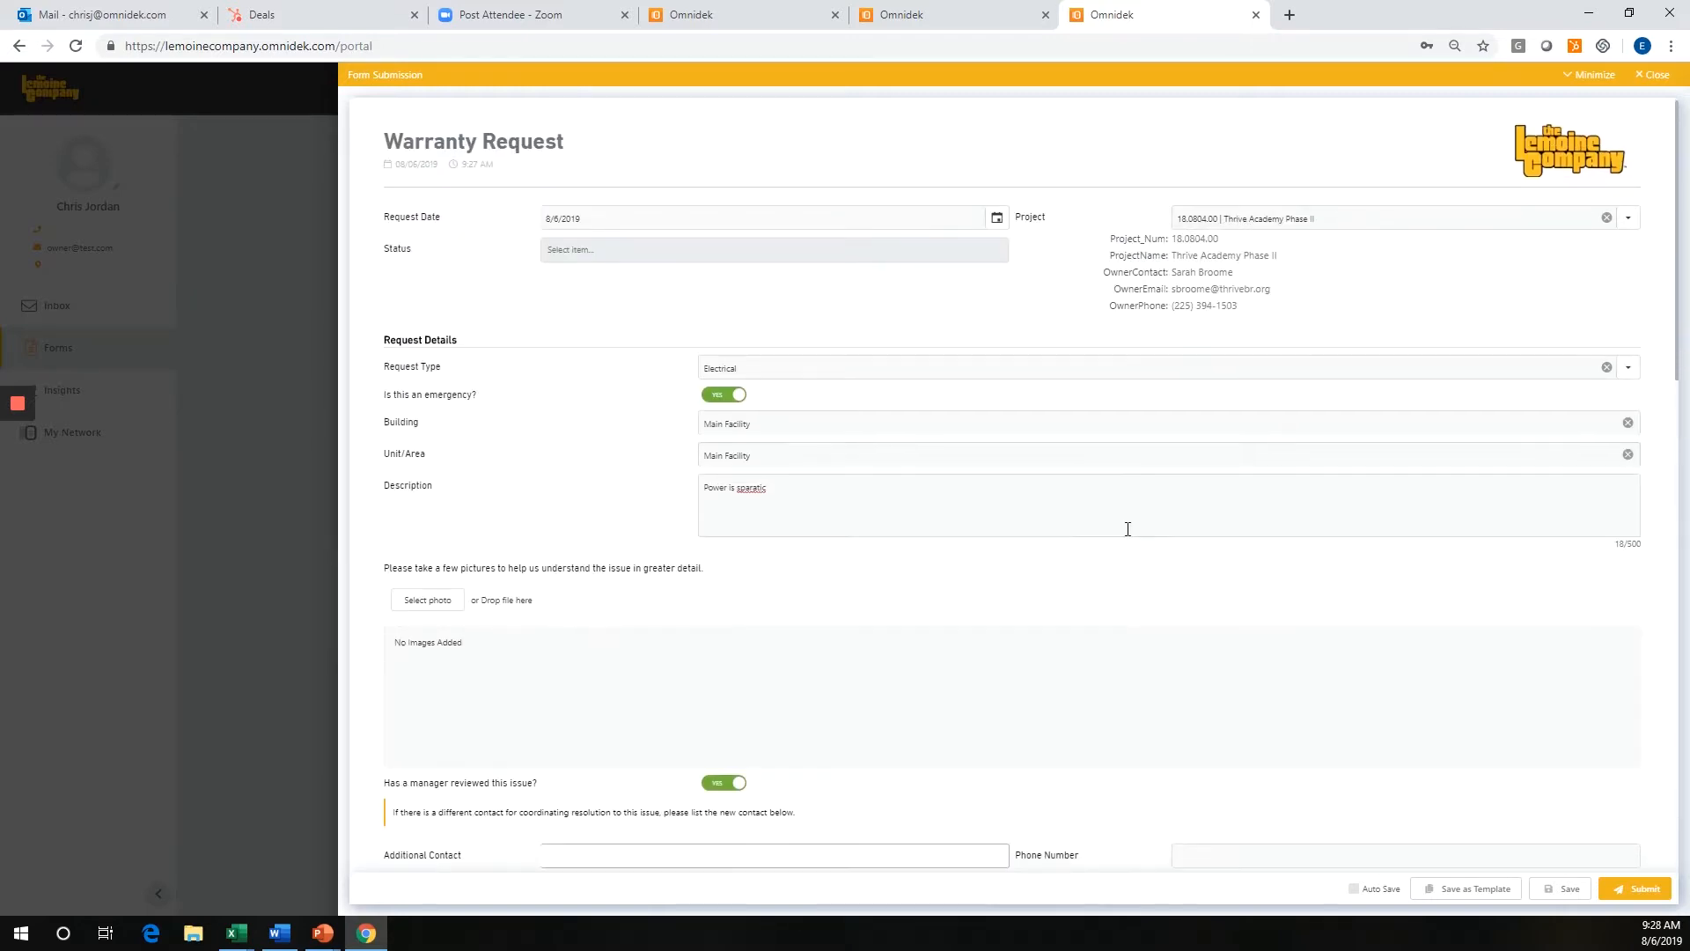
scroll(1111, 565, down, 2)
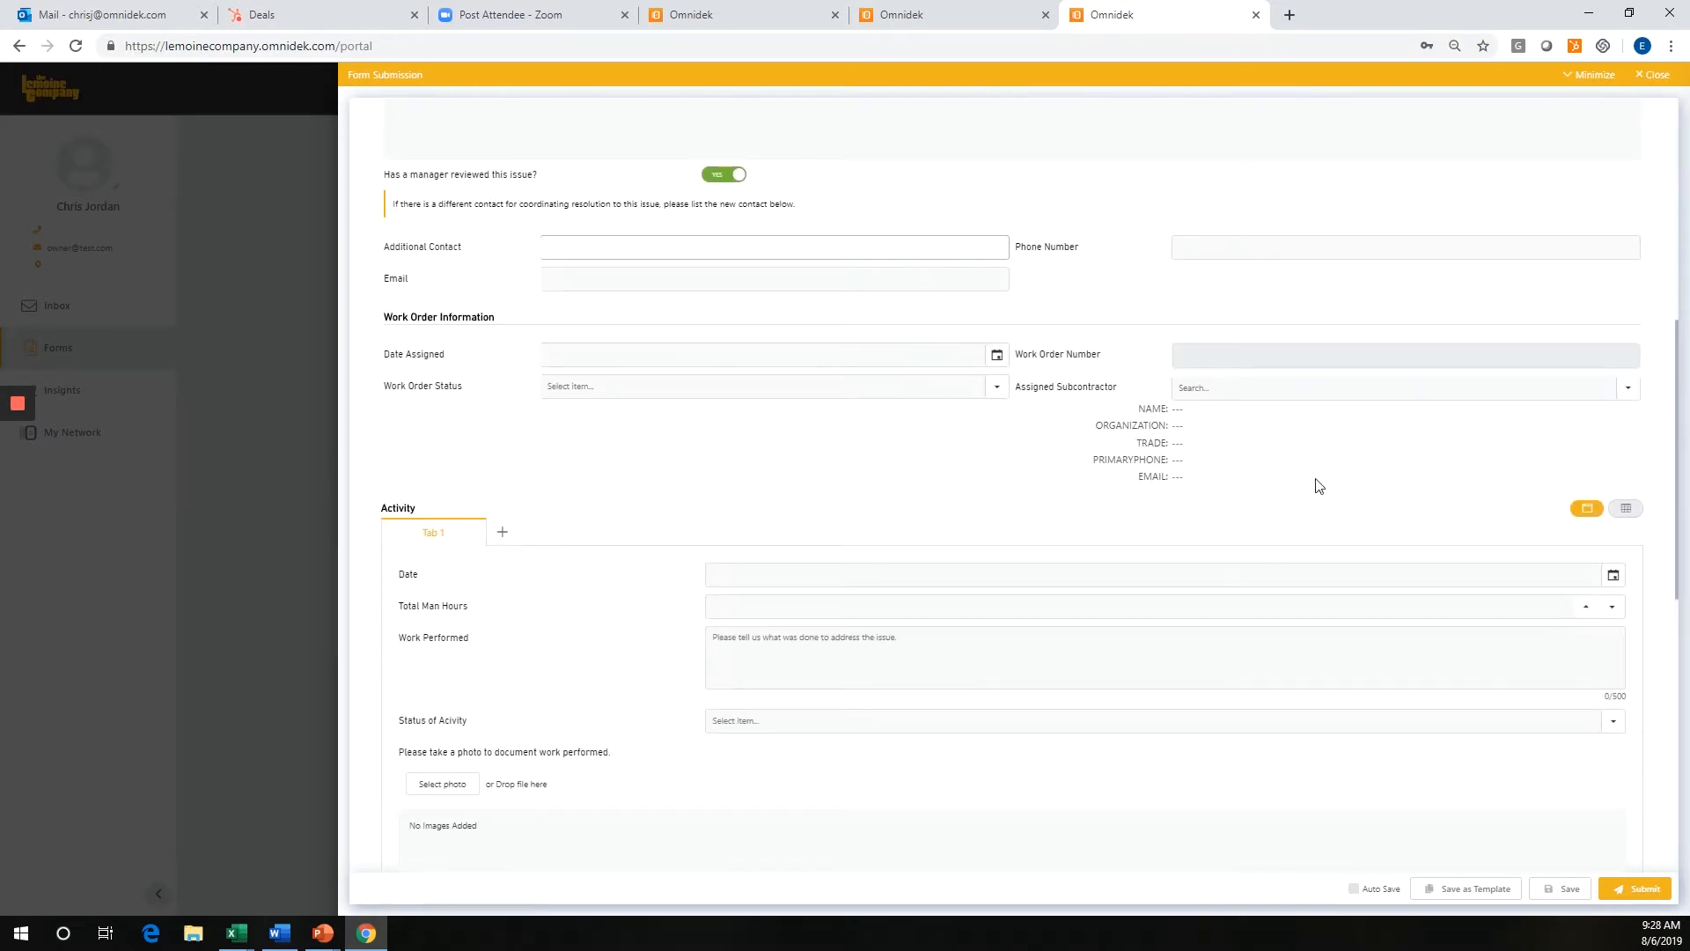
scroll(647, 608, down, 4)
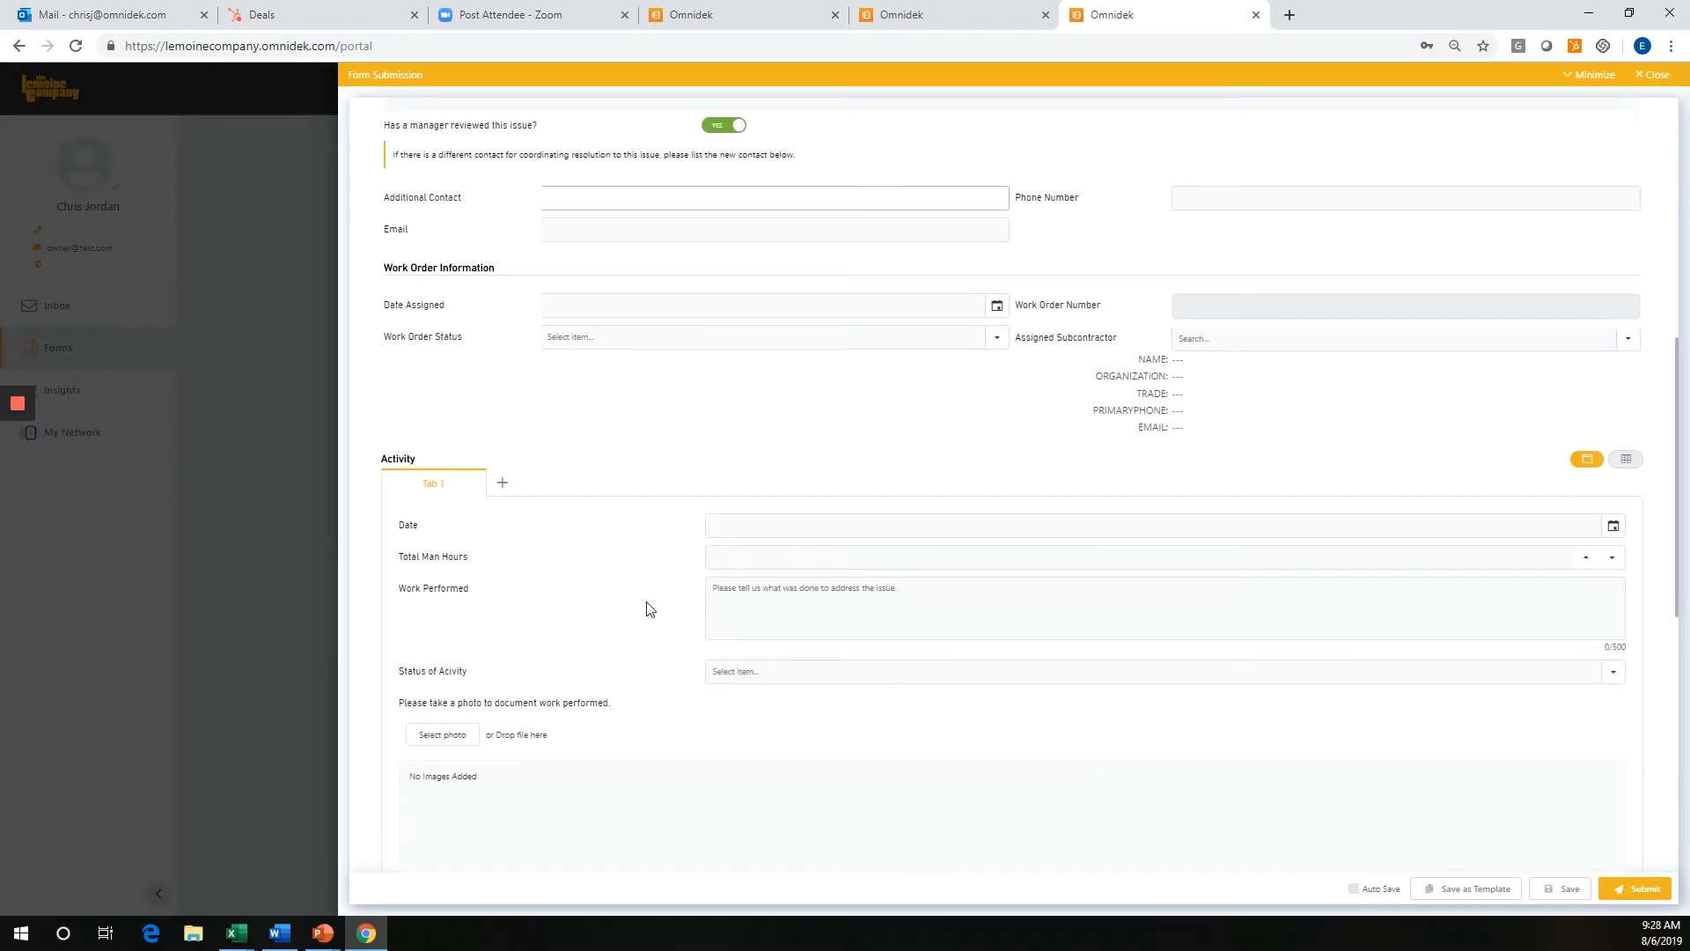
scroll(960, 454, down, 4)
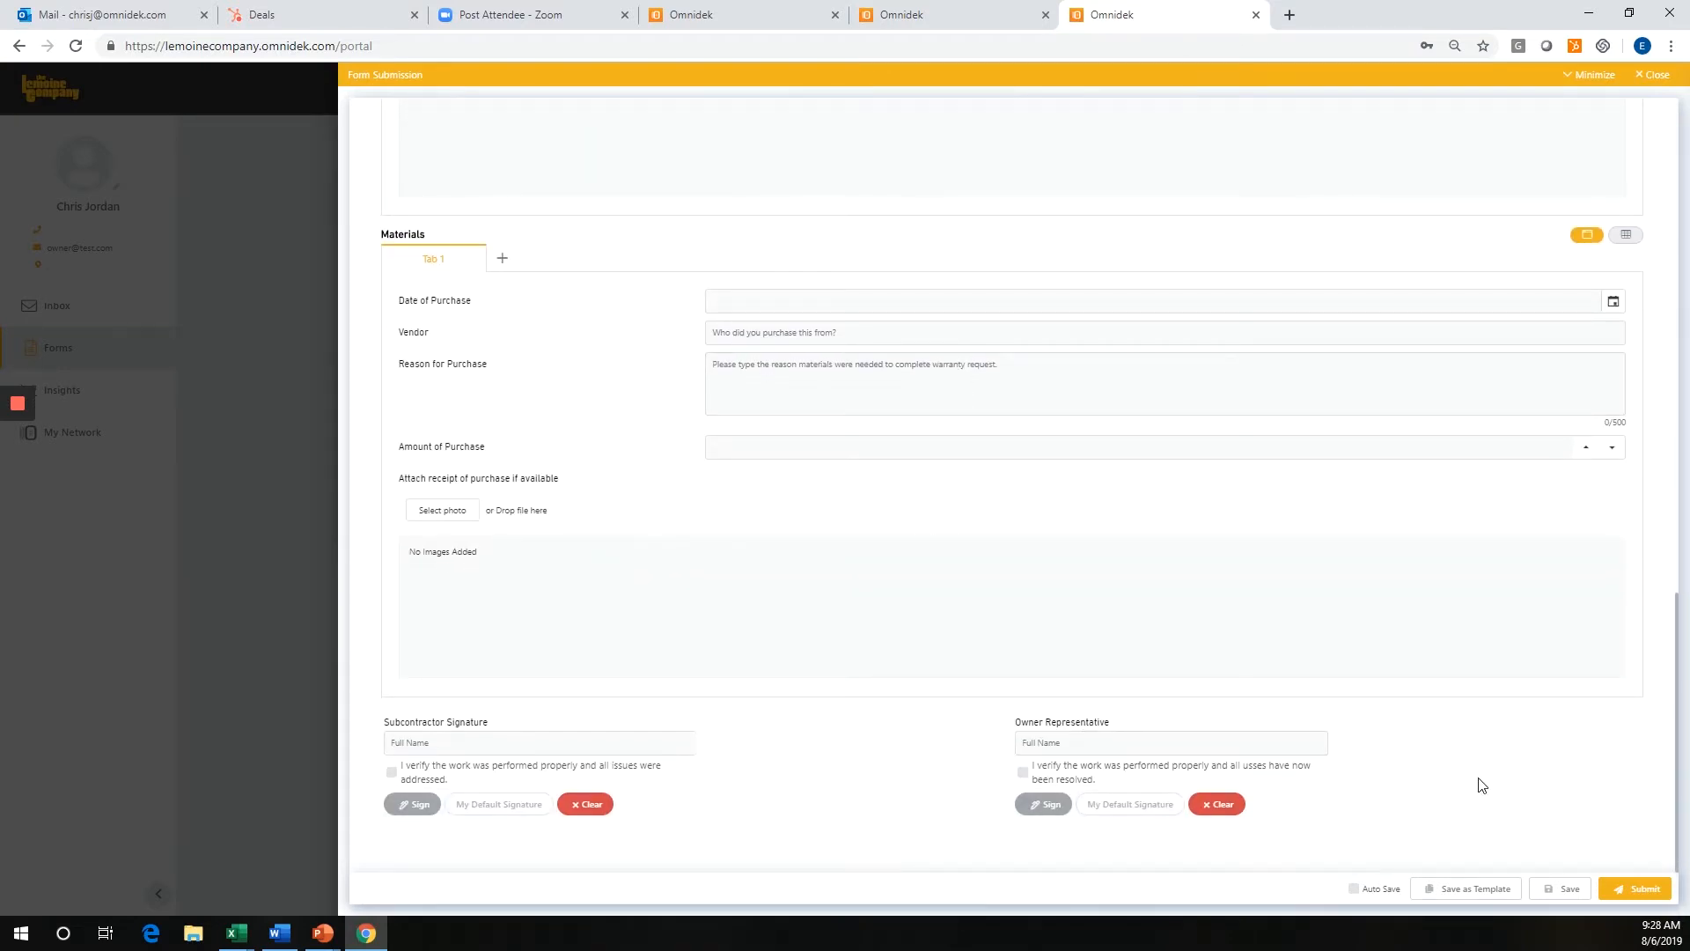
click(1634, 890)
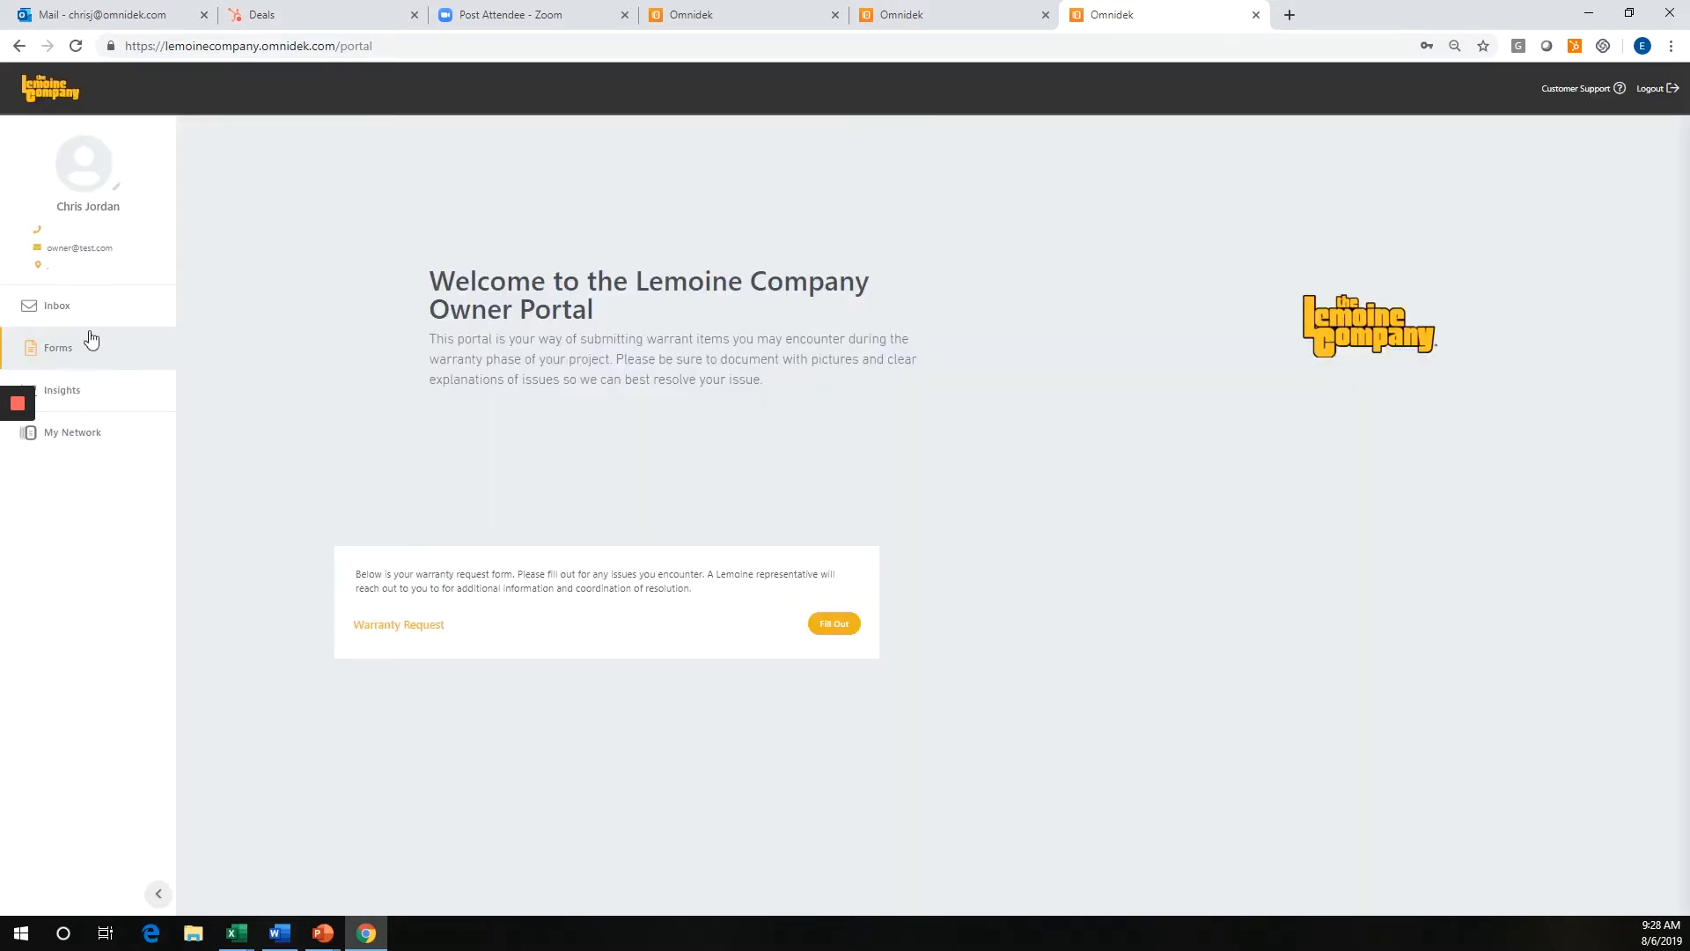
Review the air conditioning Warranty Request in the owner's inbox and show its conversation members.
click(56, 314)
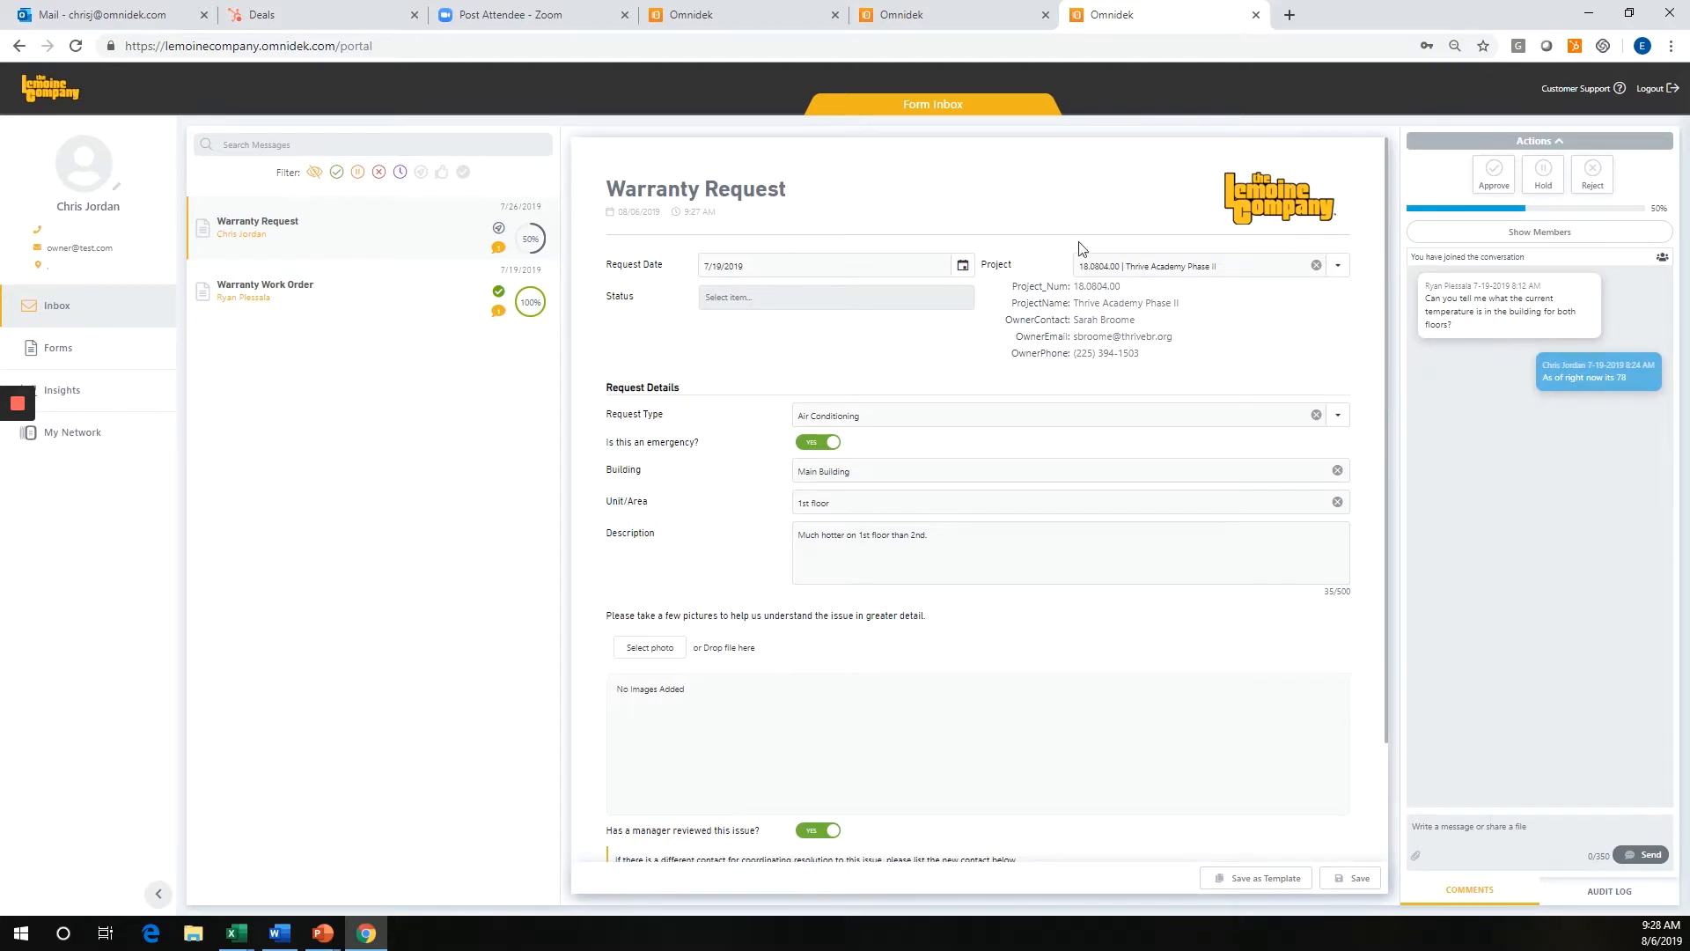
click(1542, 233)
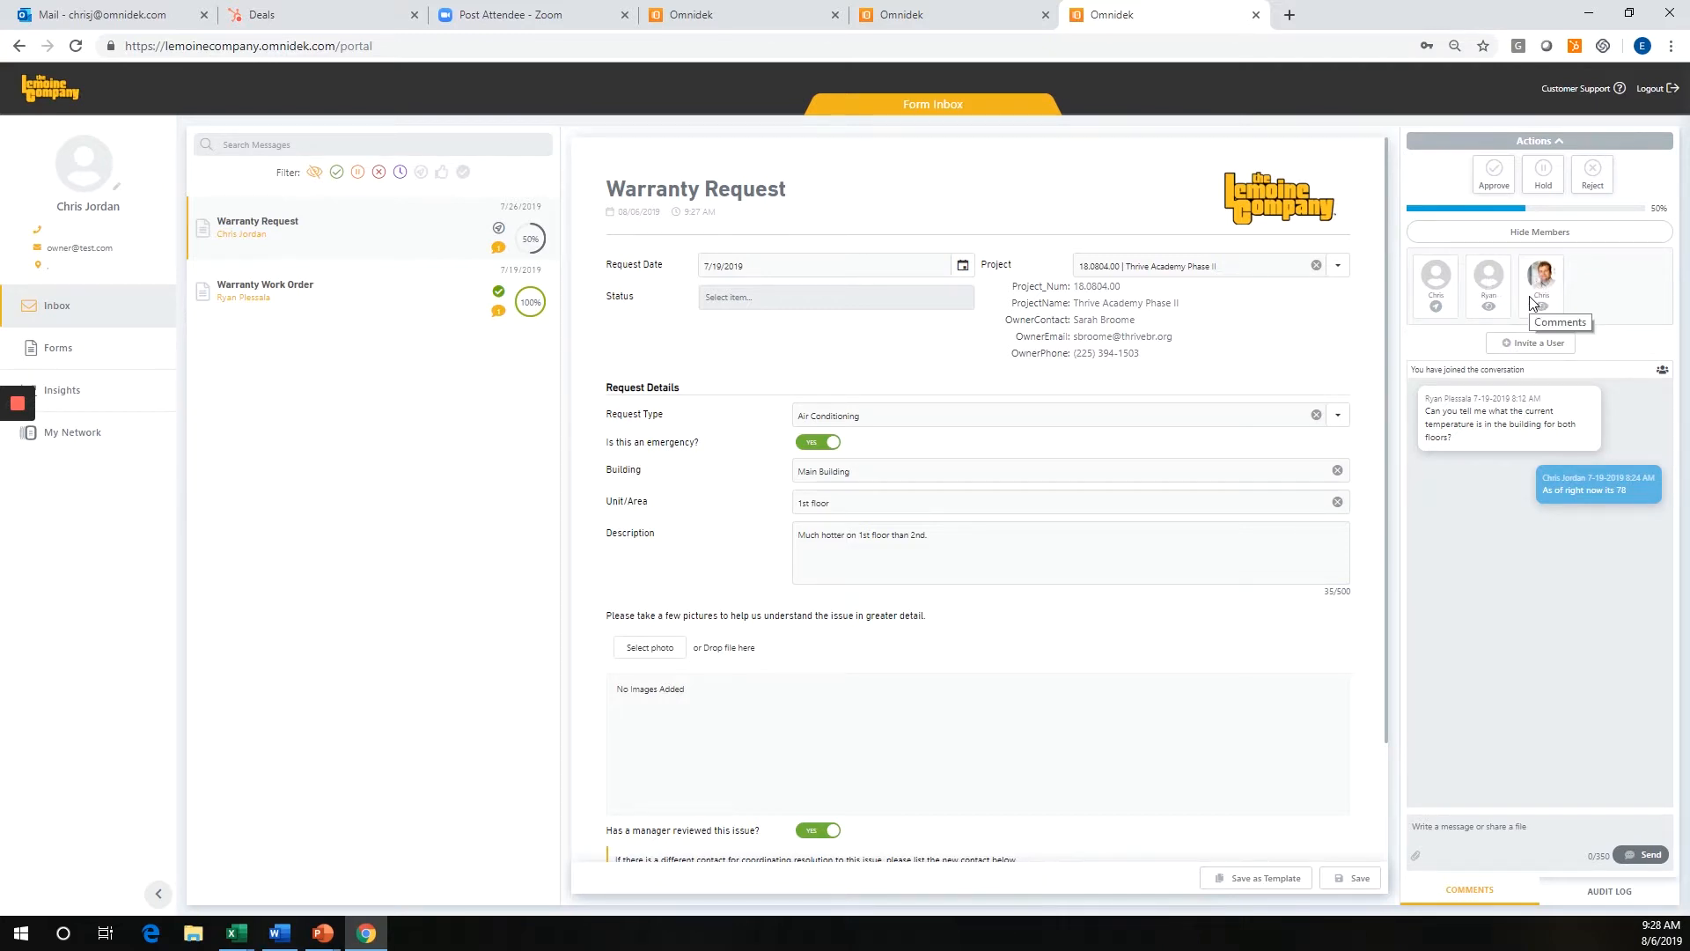
Log out of the owner portal and try to sign in with the Lemoine Company representative's e-mail.
click(1672, 88)
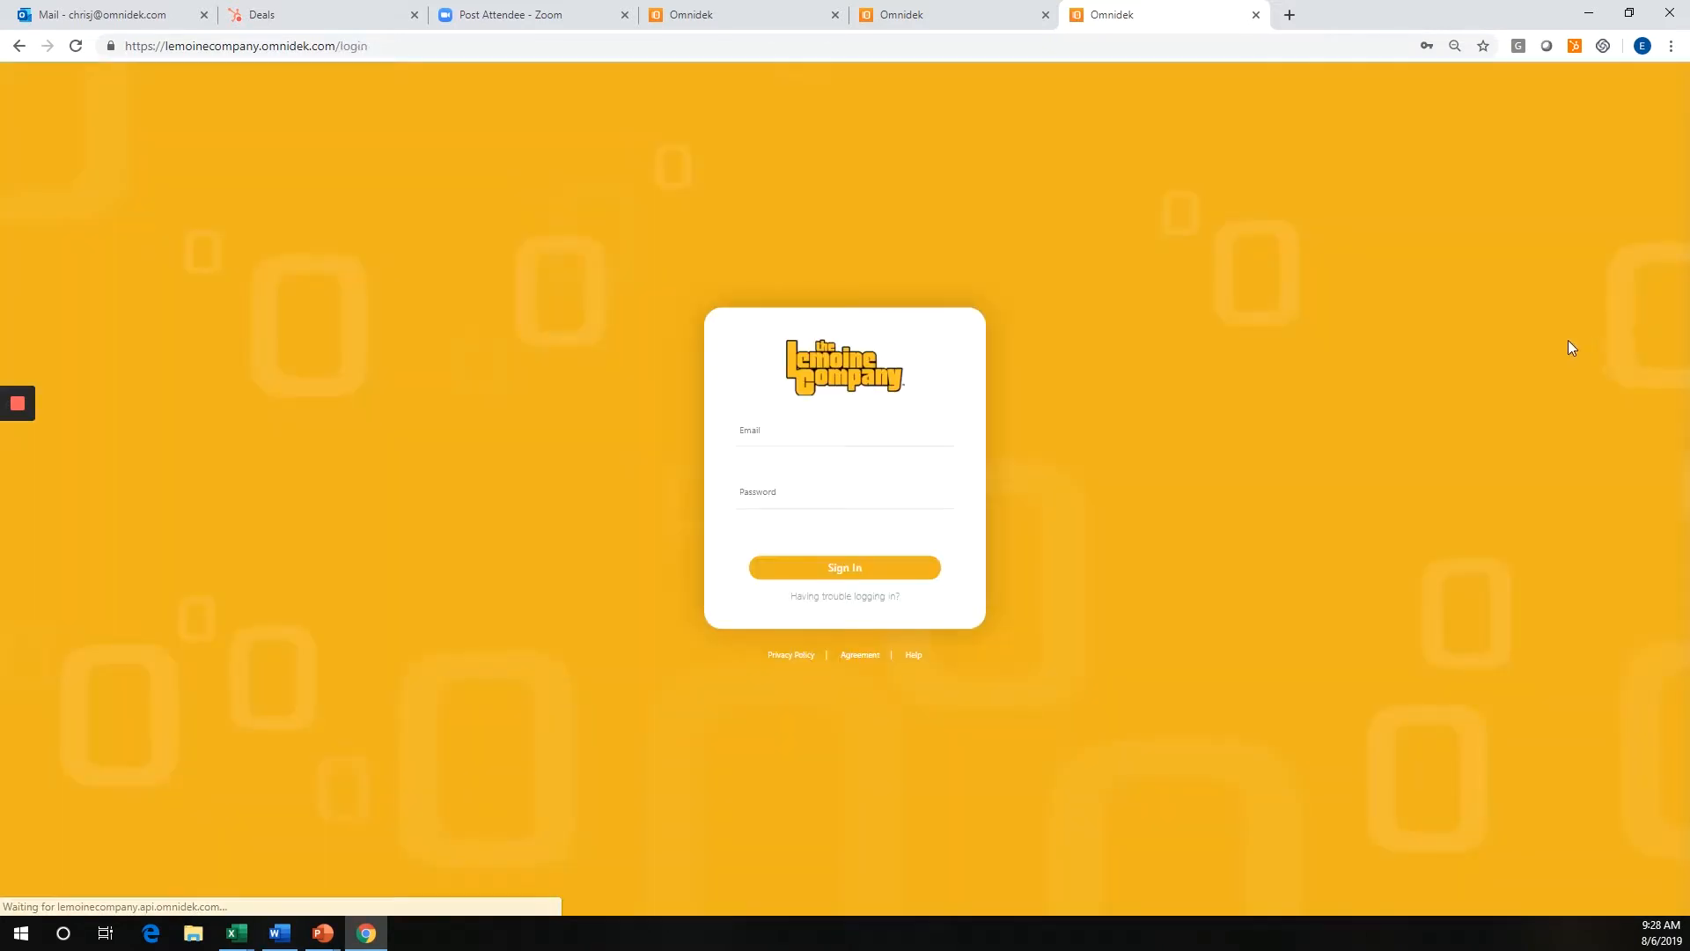
drag(886, 429, 722, 436)
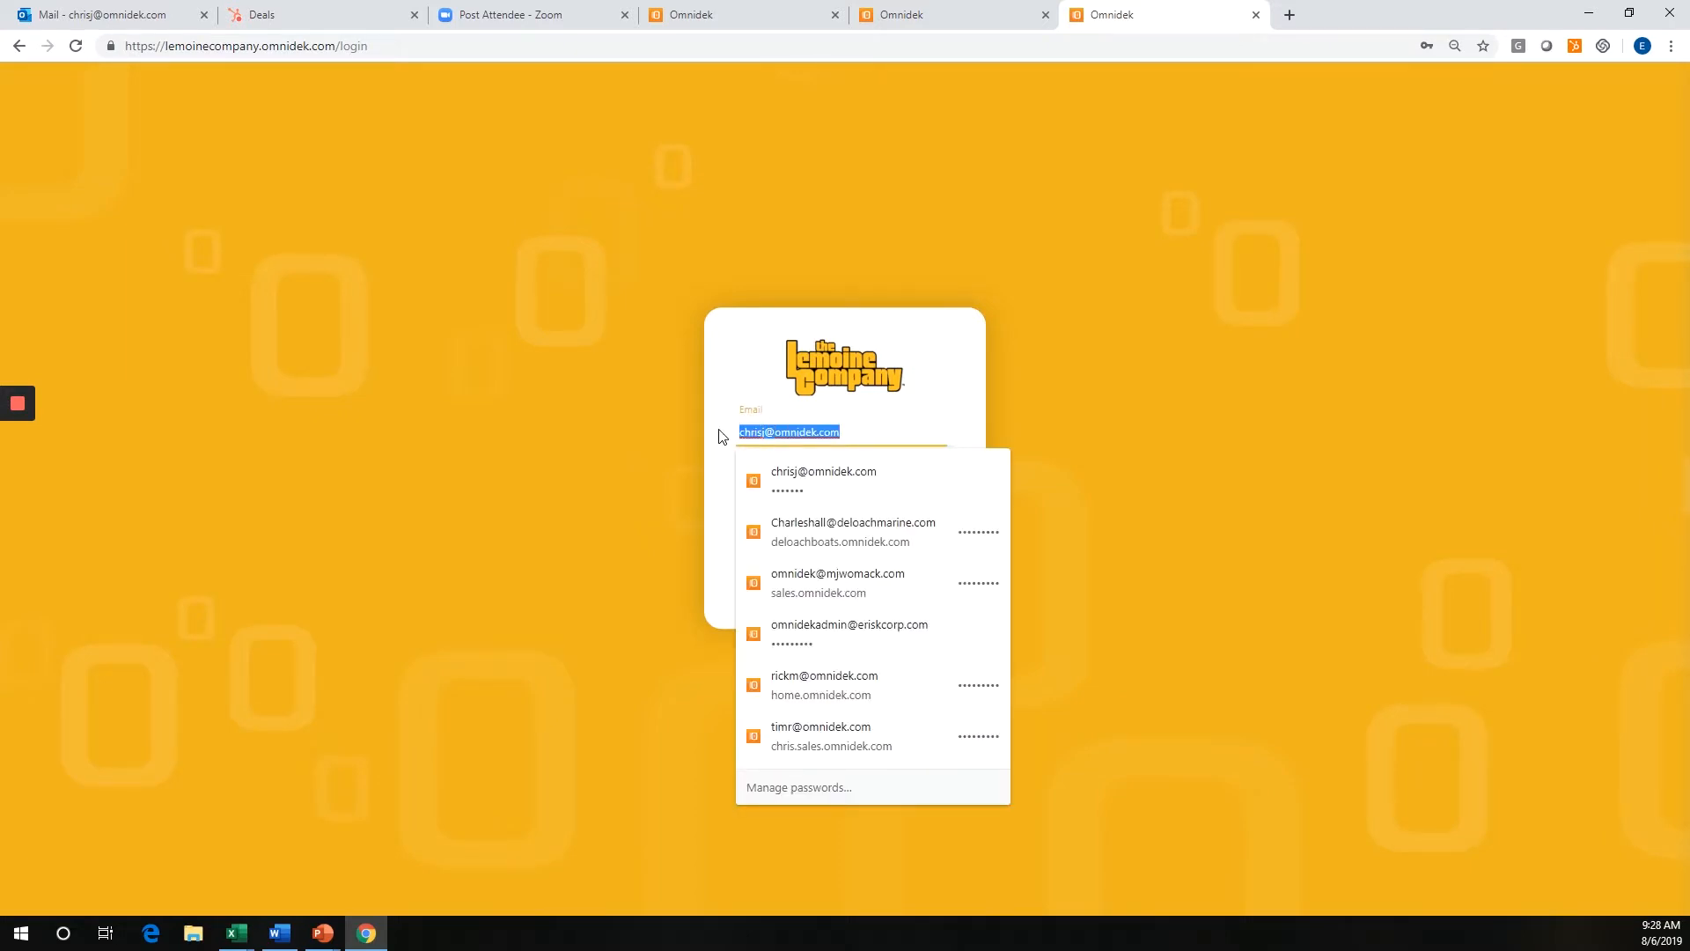
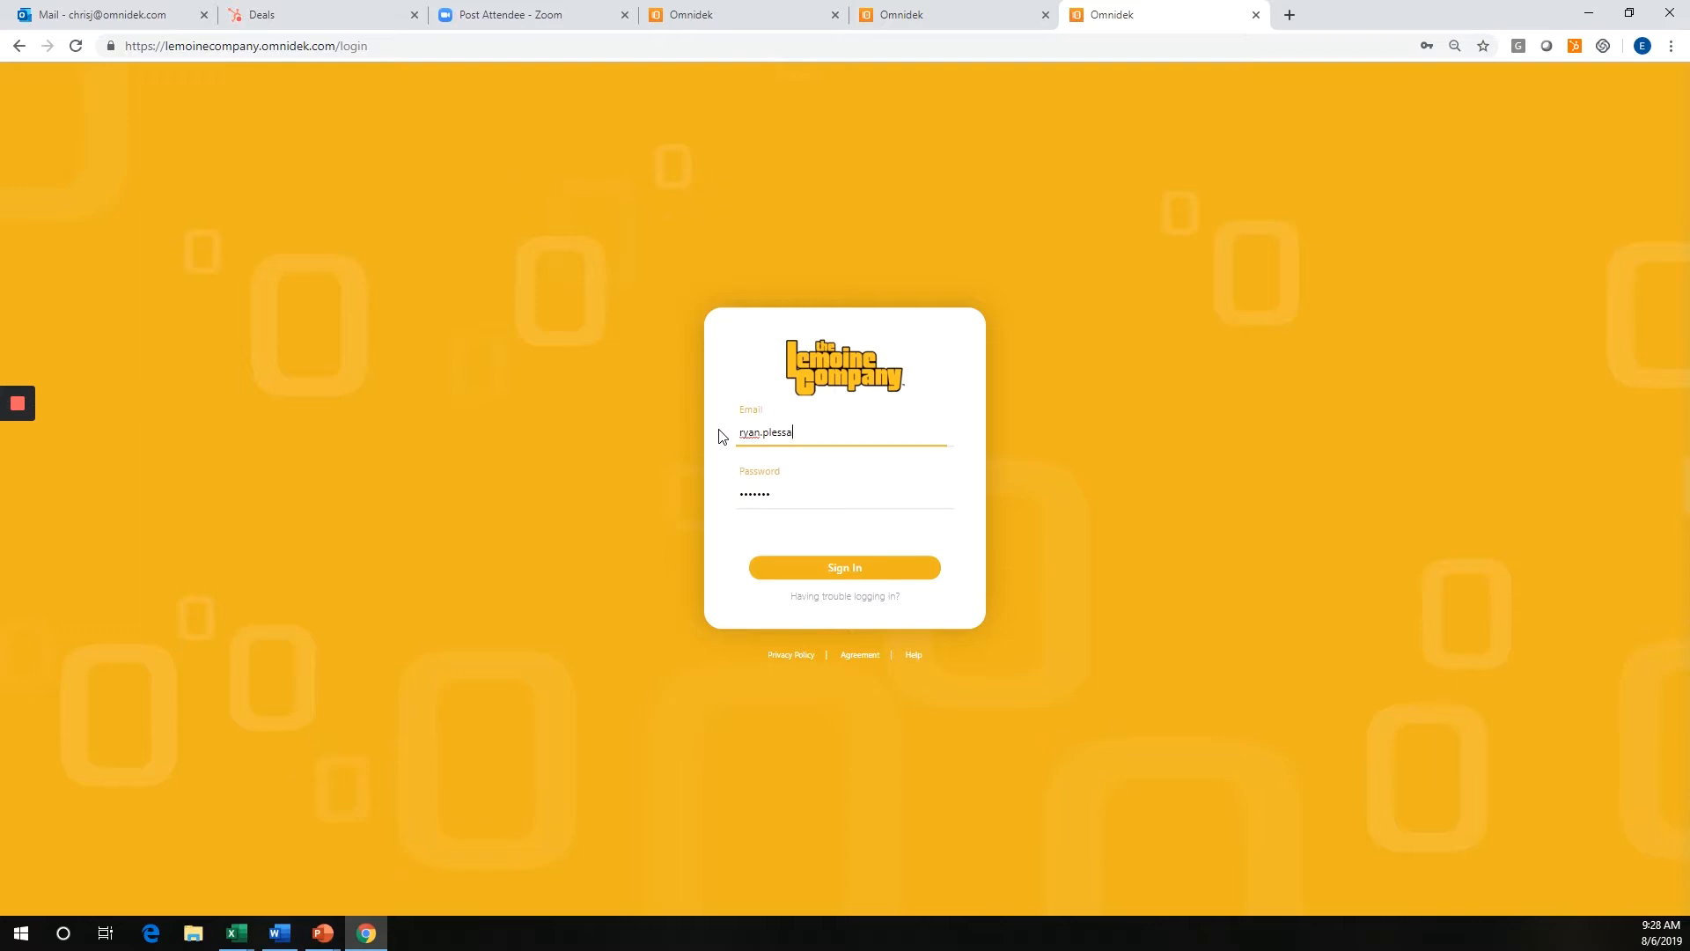
key(Return)
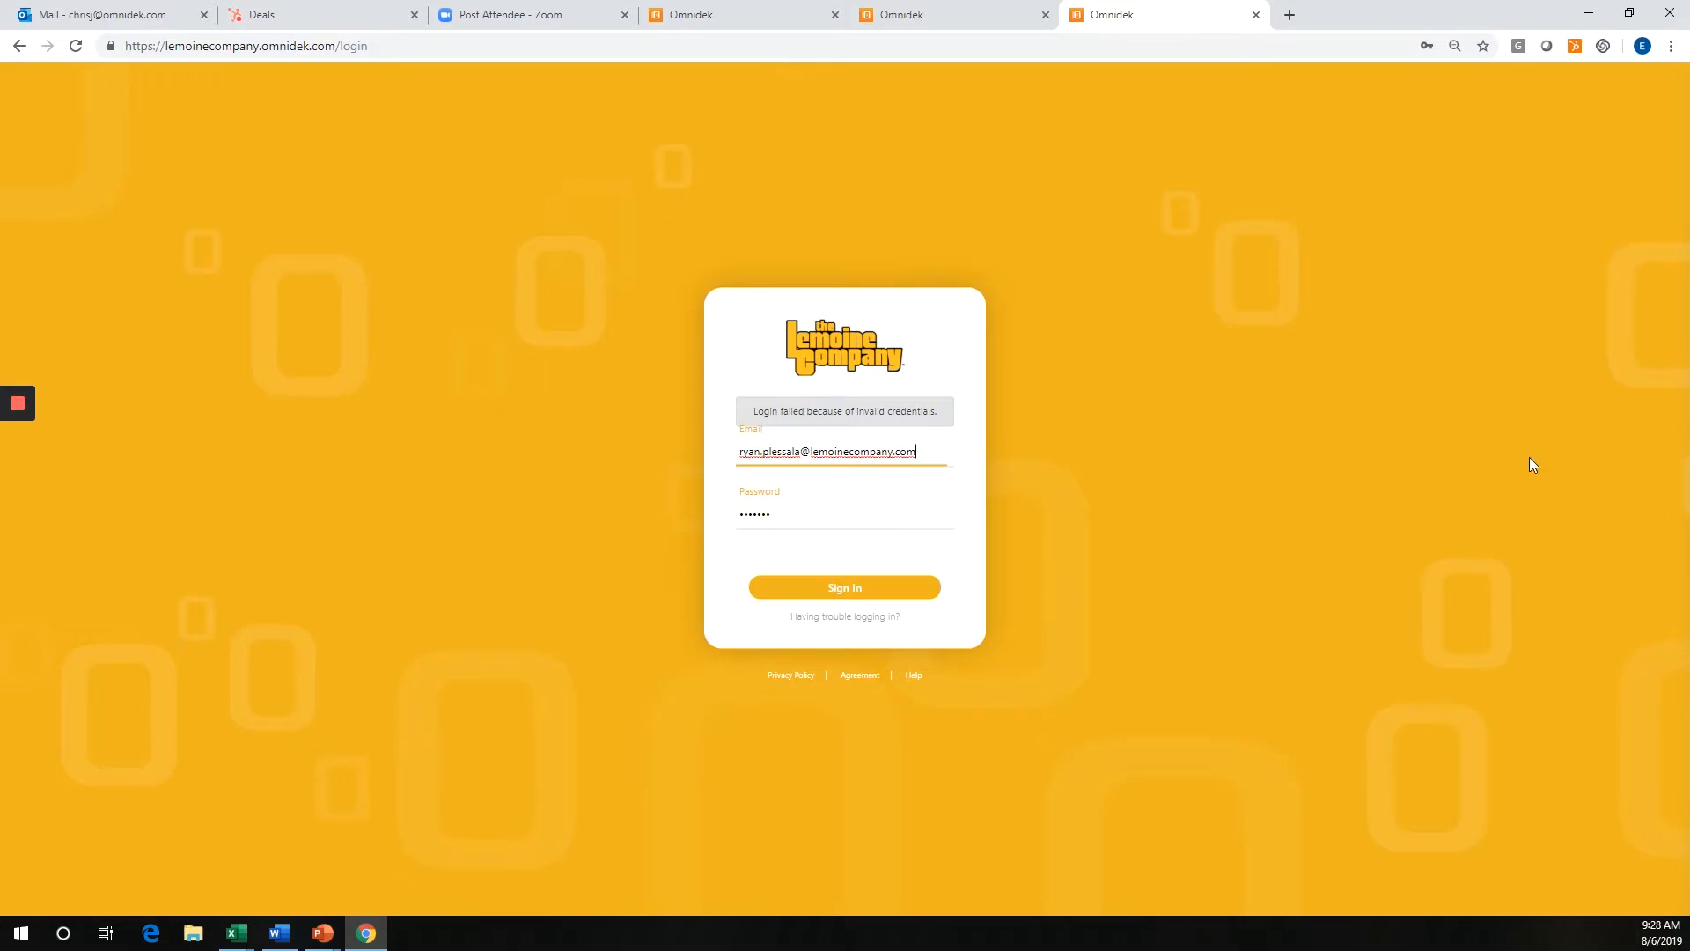
Enter the Lemoine Company representative's account password and sign in.
key(Tab)
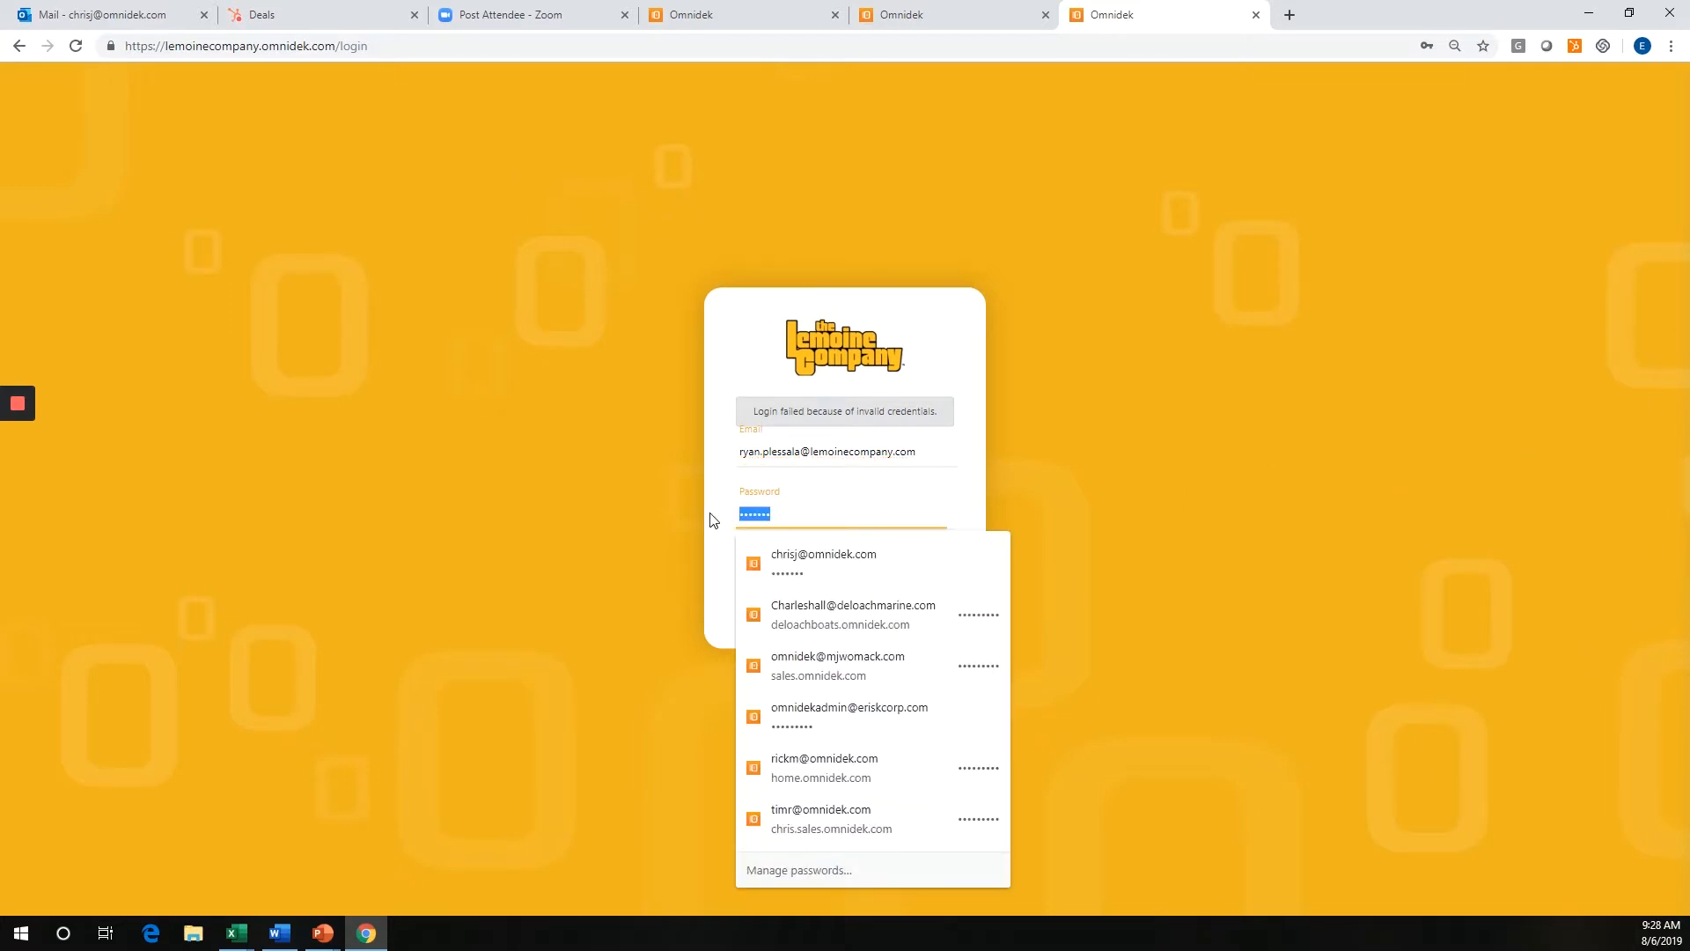
text(•••••••••)
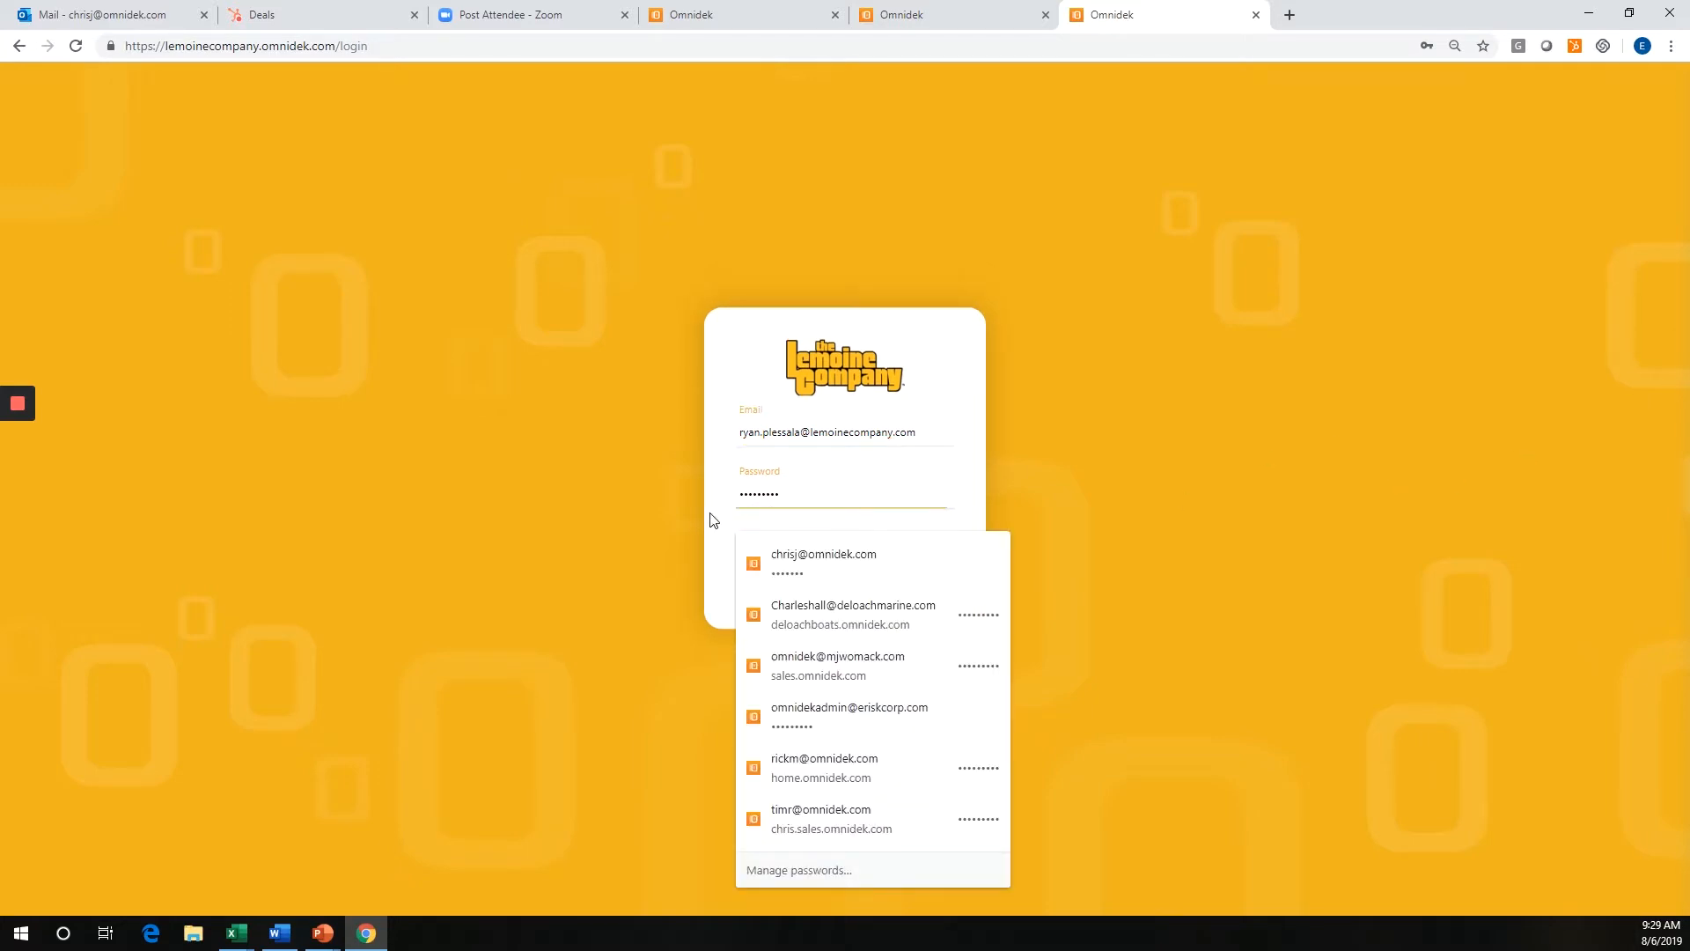
key(Return)
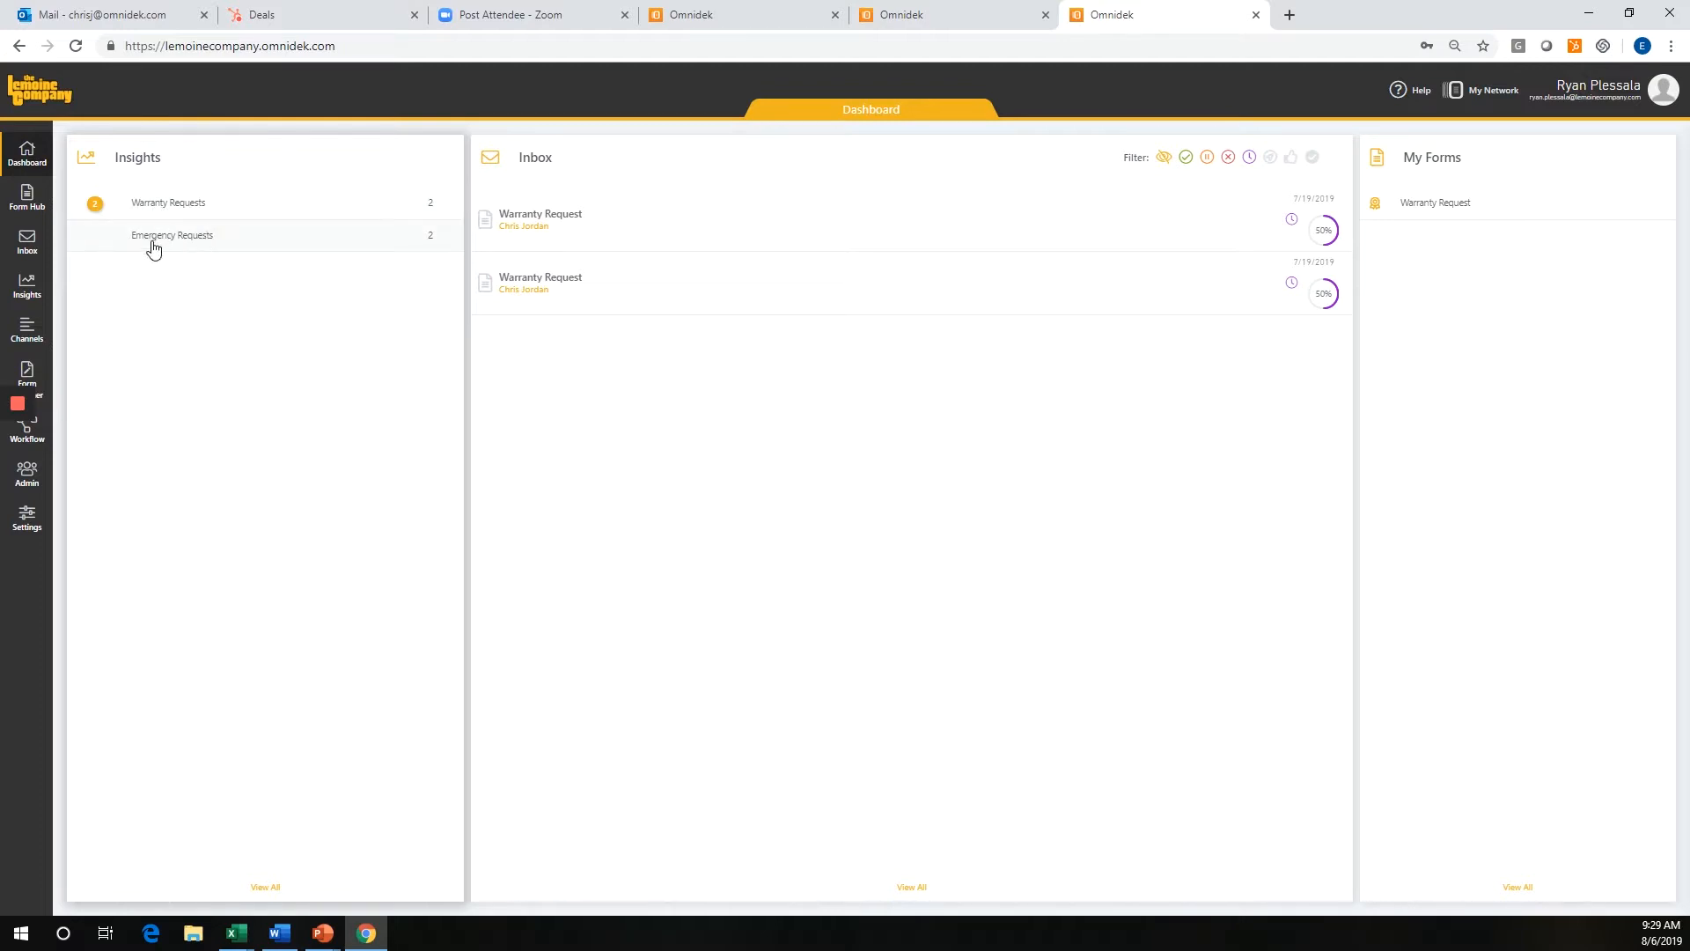
Group the Warranty Requests insight by RequestType, view one form submission, and return to the dashboard.
click(179, 212)
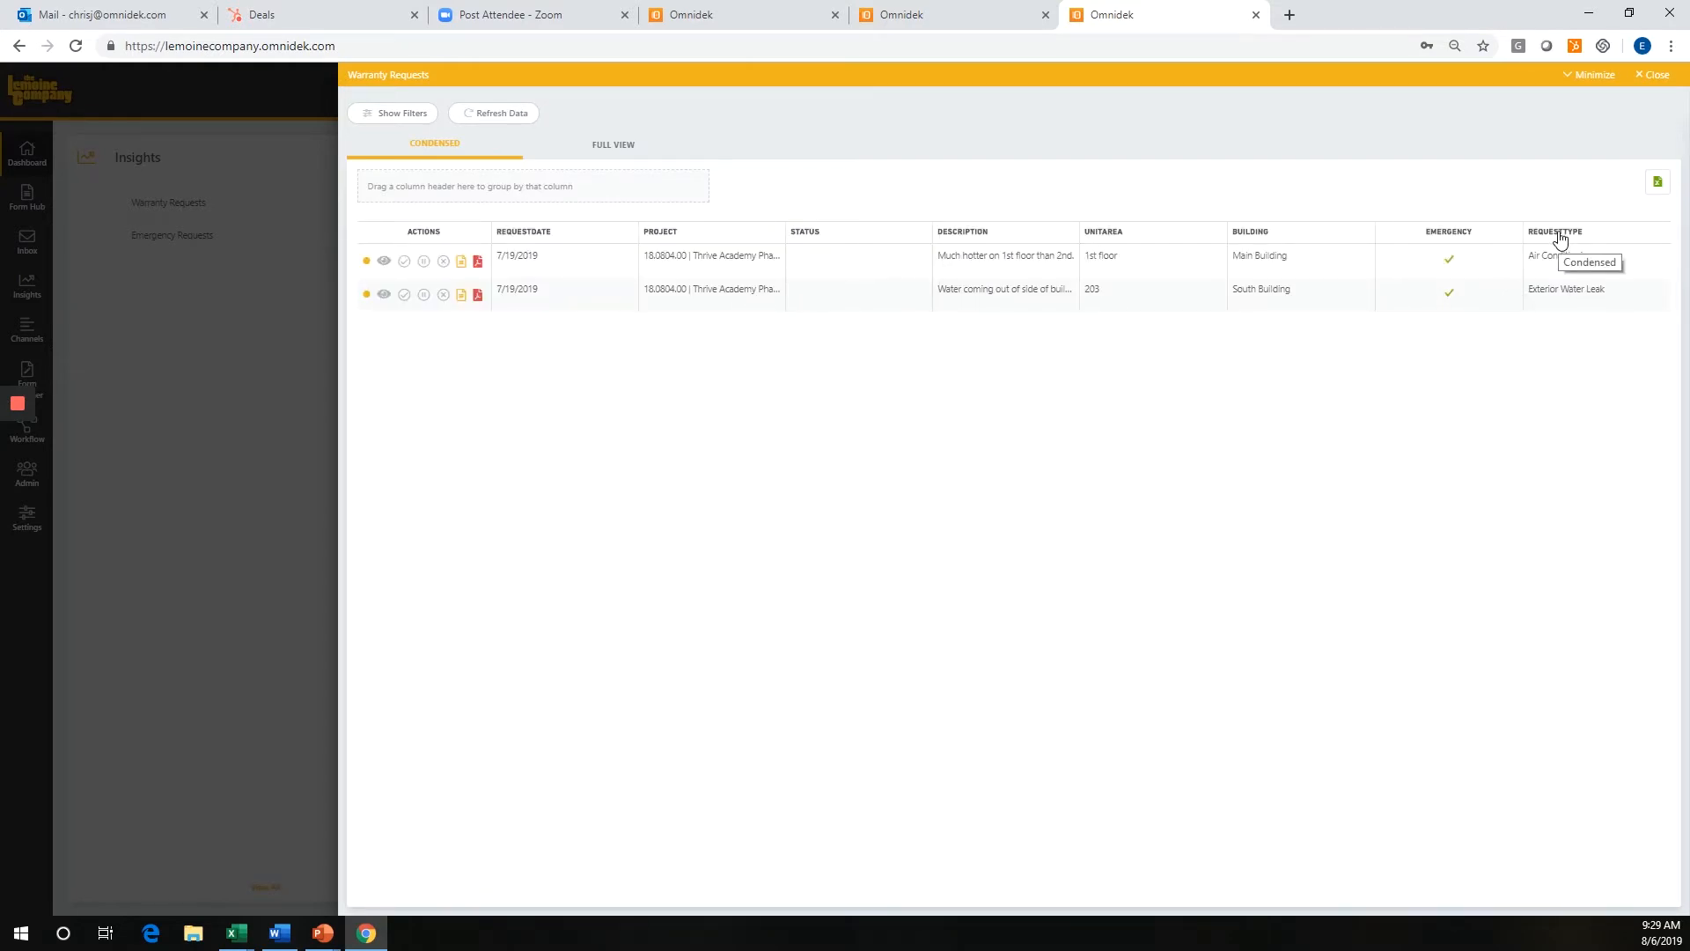
drag(1558, 234, 679, 189)
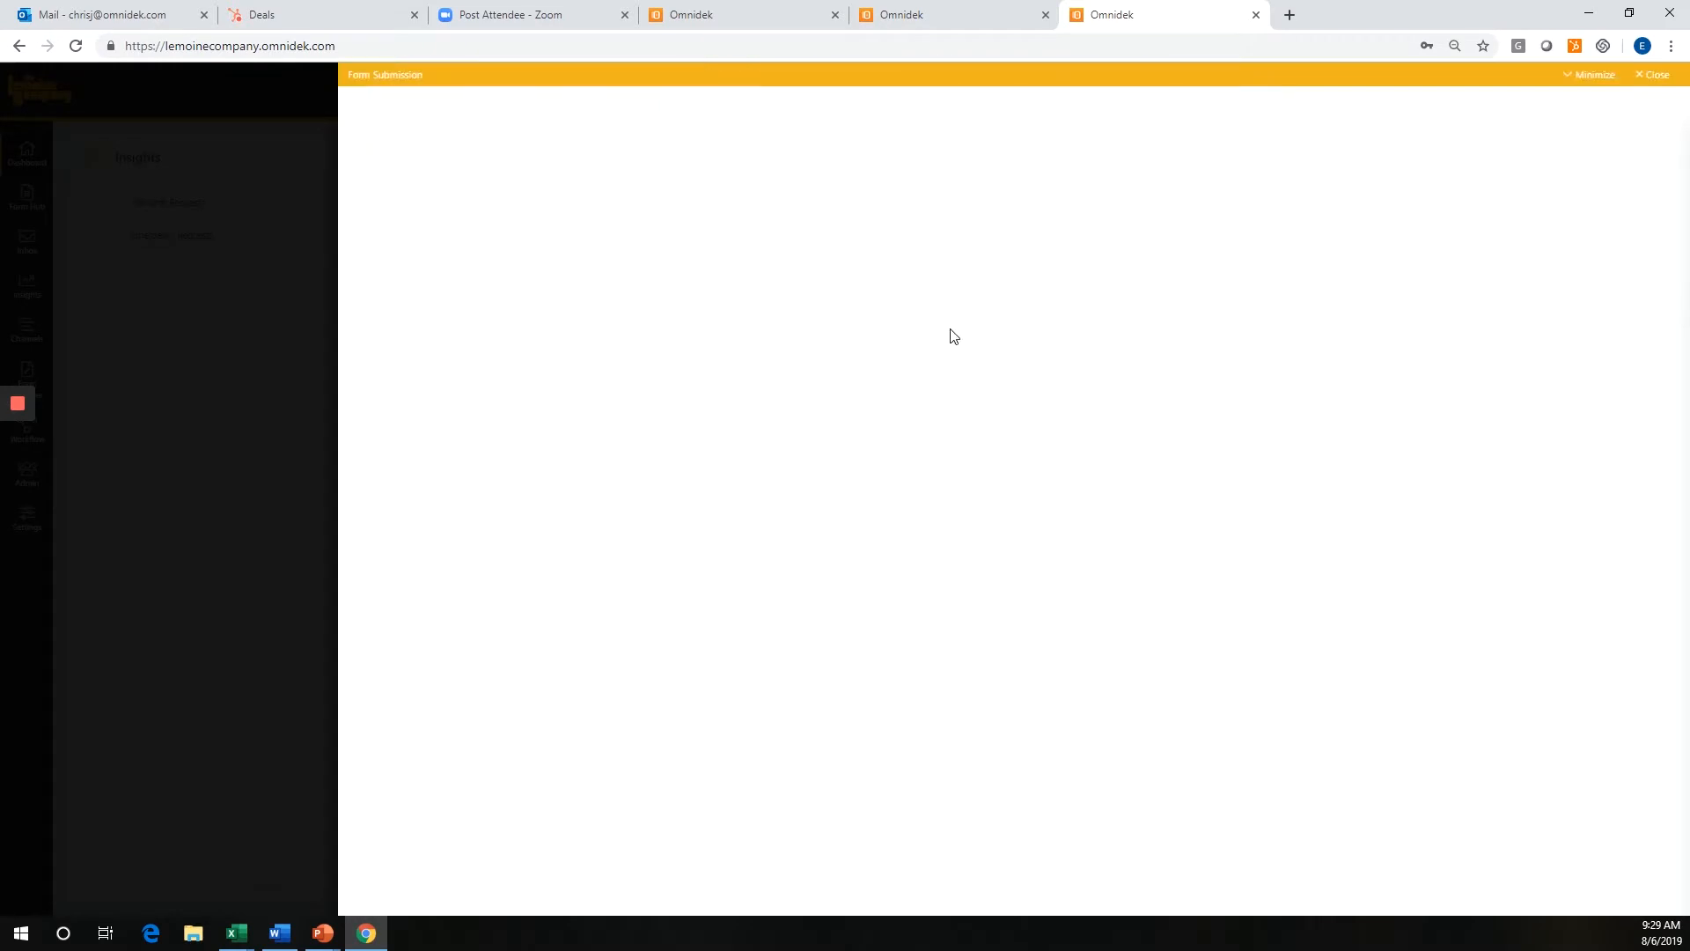
click(1657, 77)
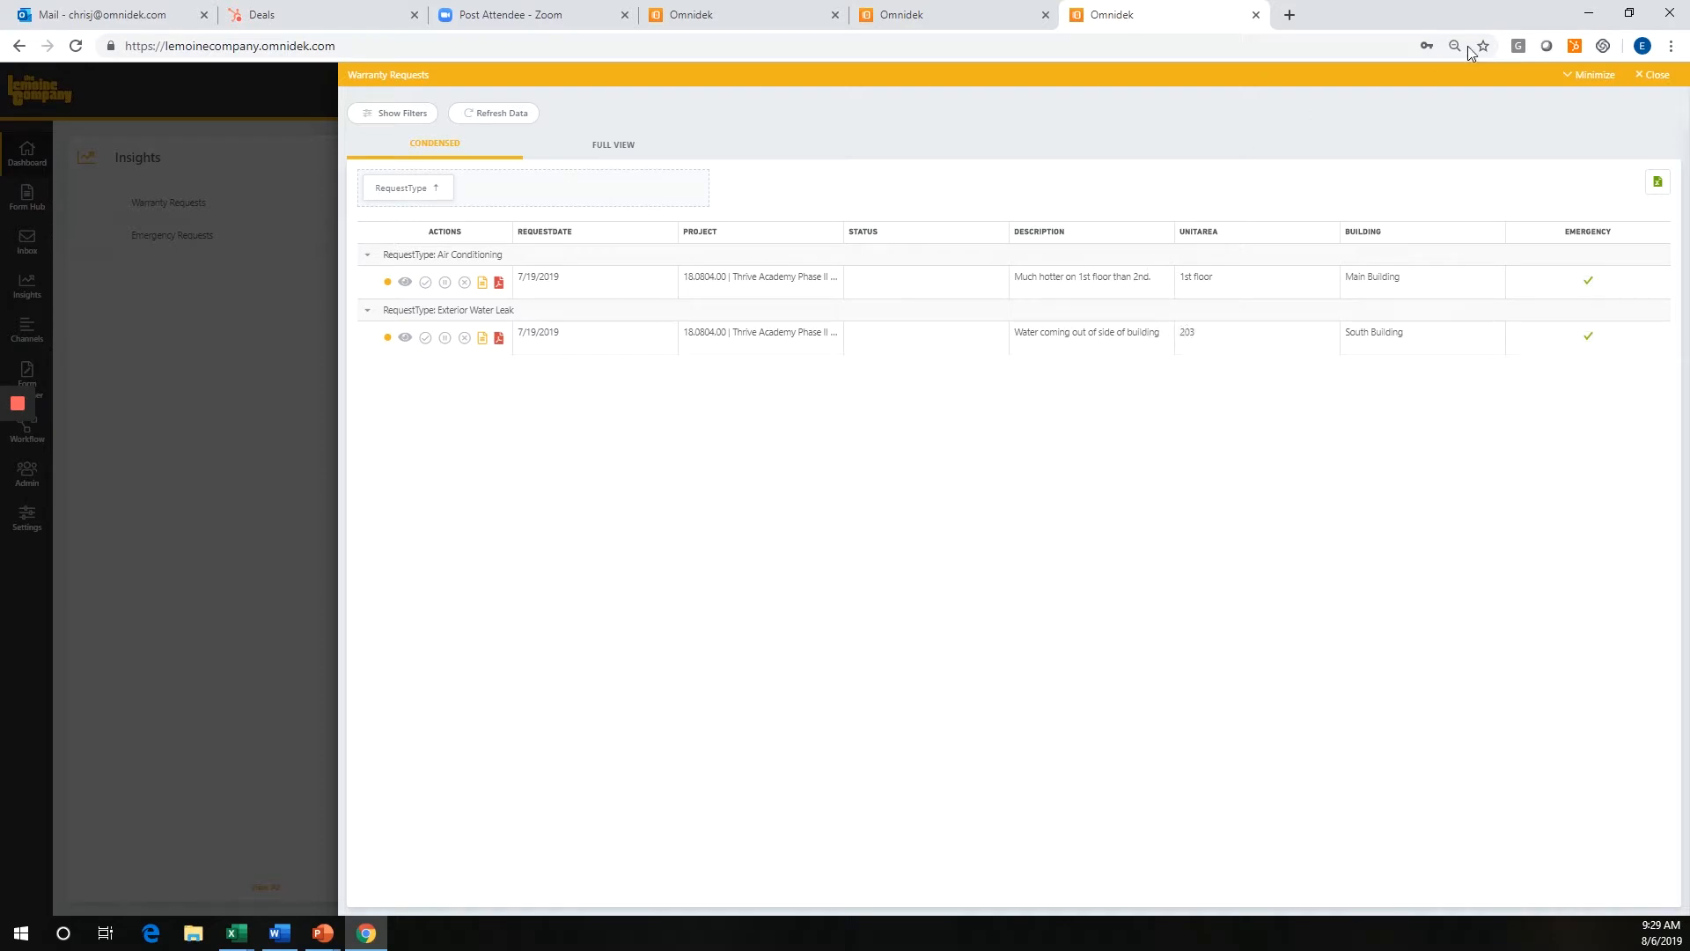
click(1659, 77)
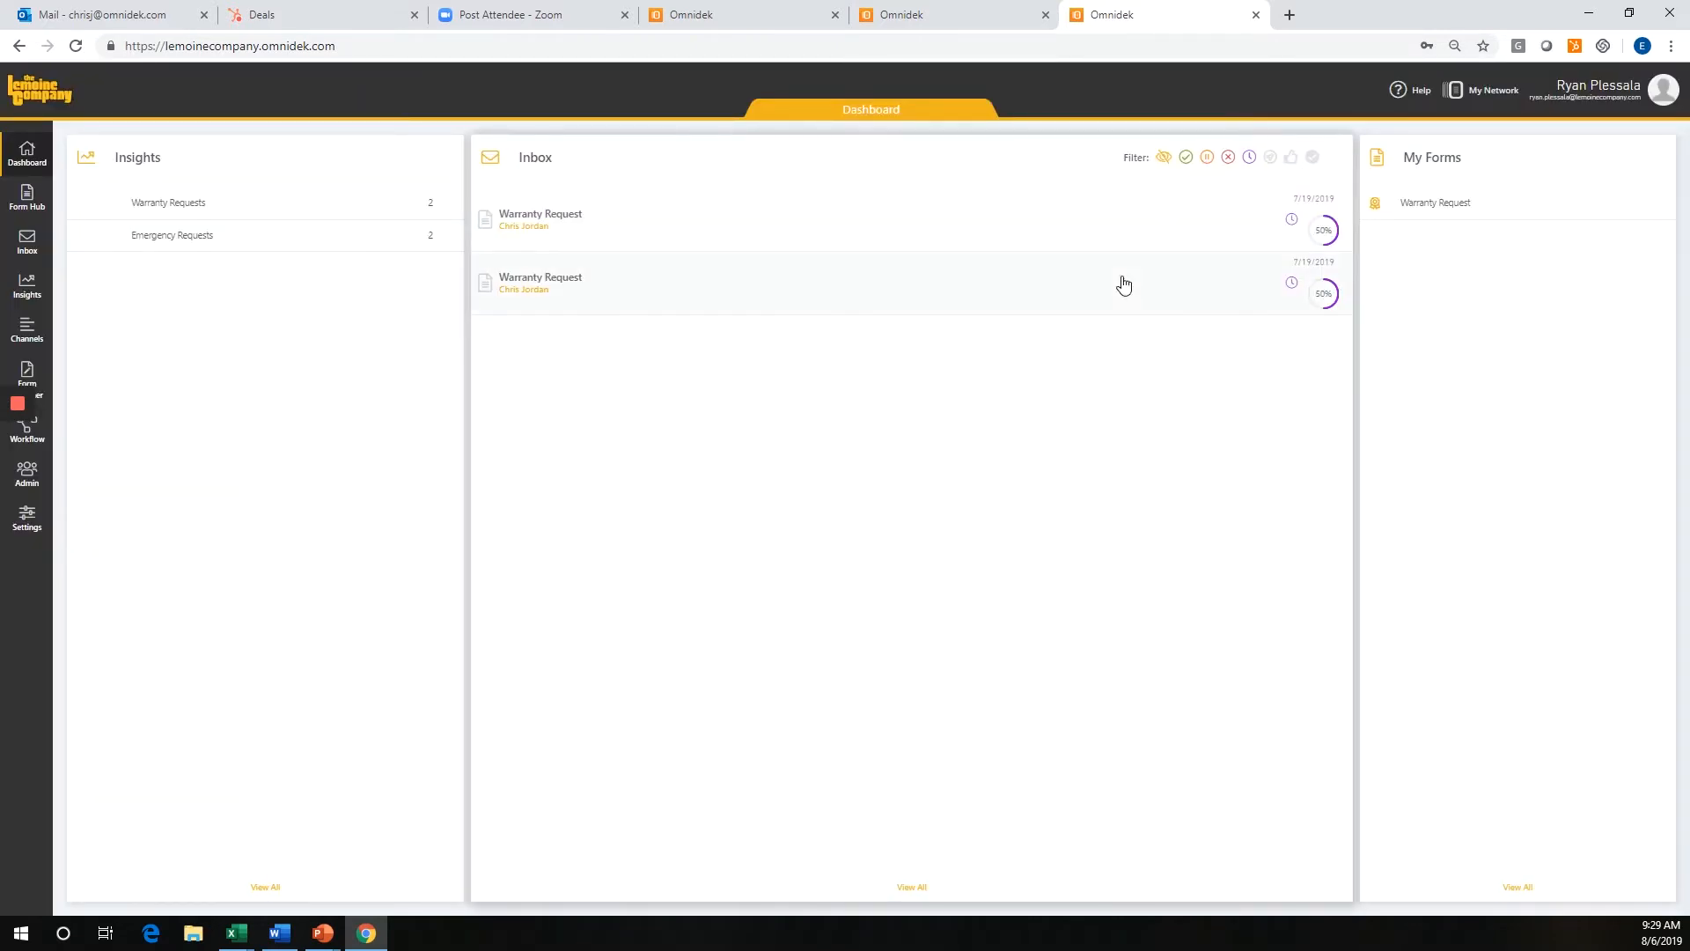
Open the air conditioning Warranty Request in the inbox and set its Status to Accepted.
click(33, 250)
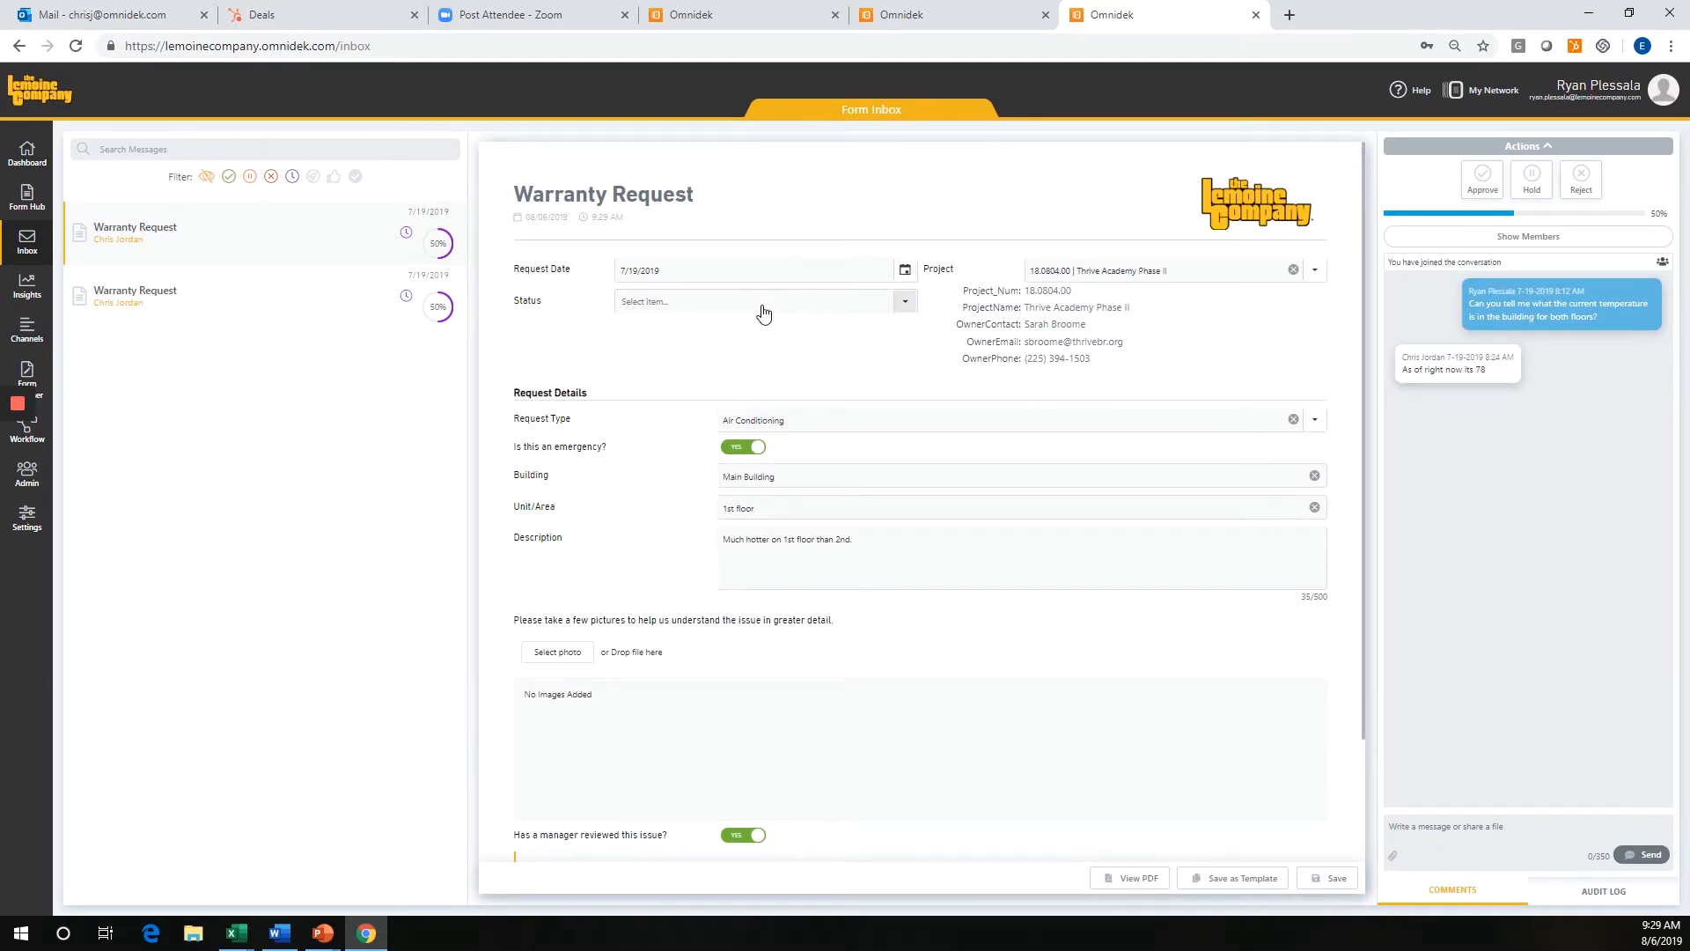
click(801, 303)
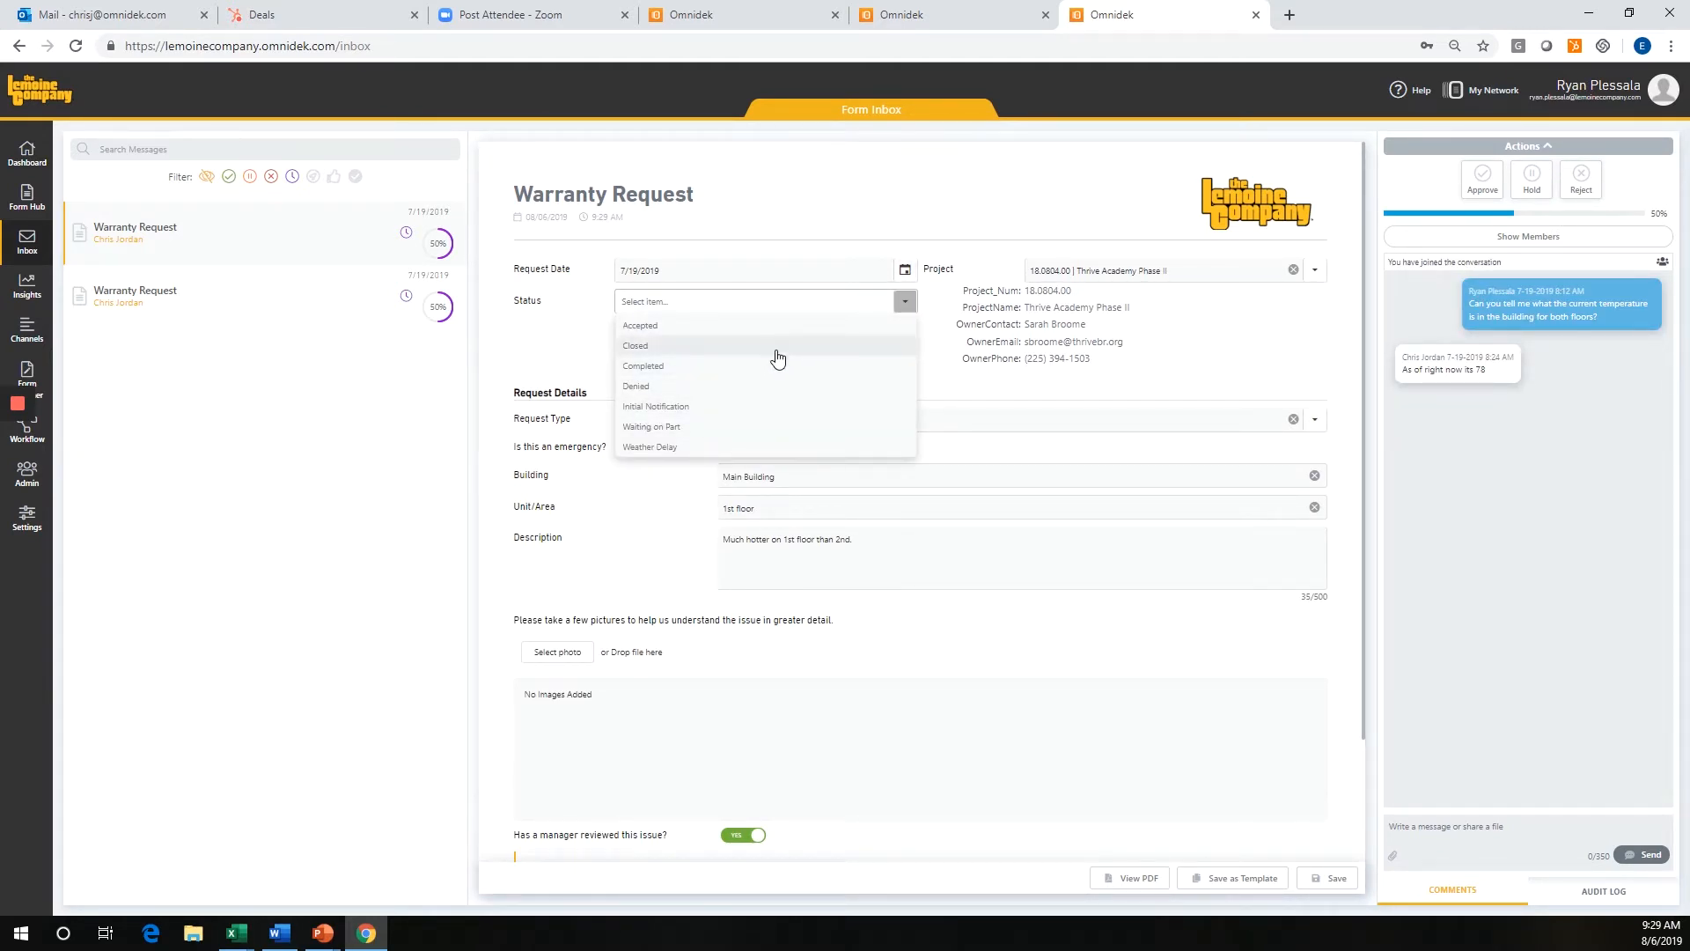
click(709, 326)
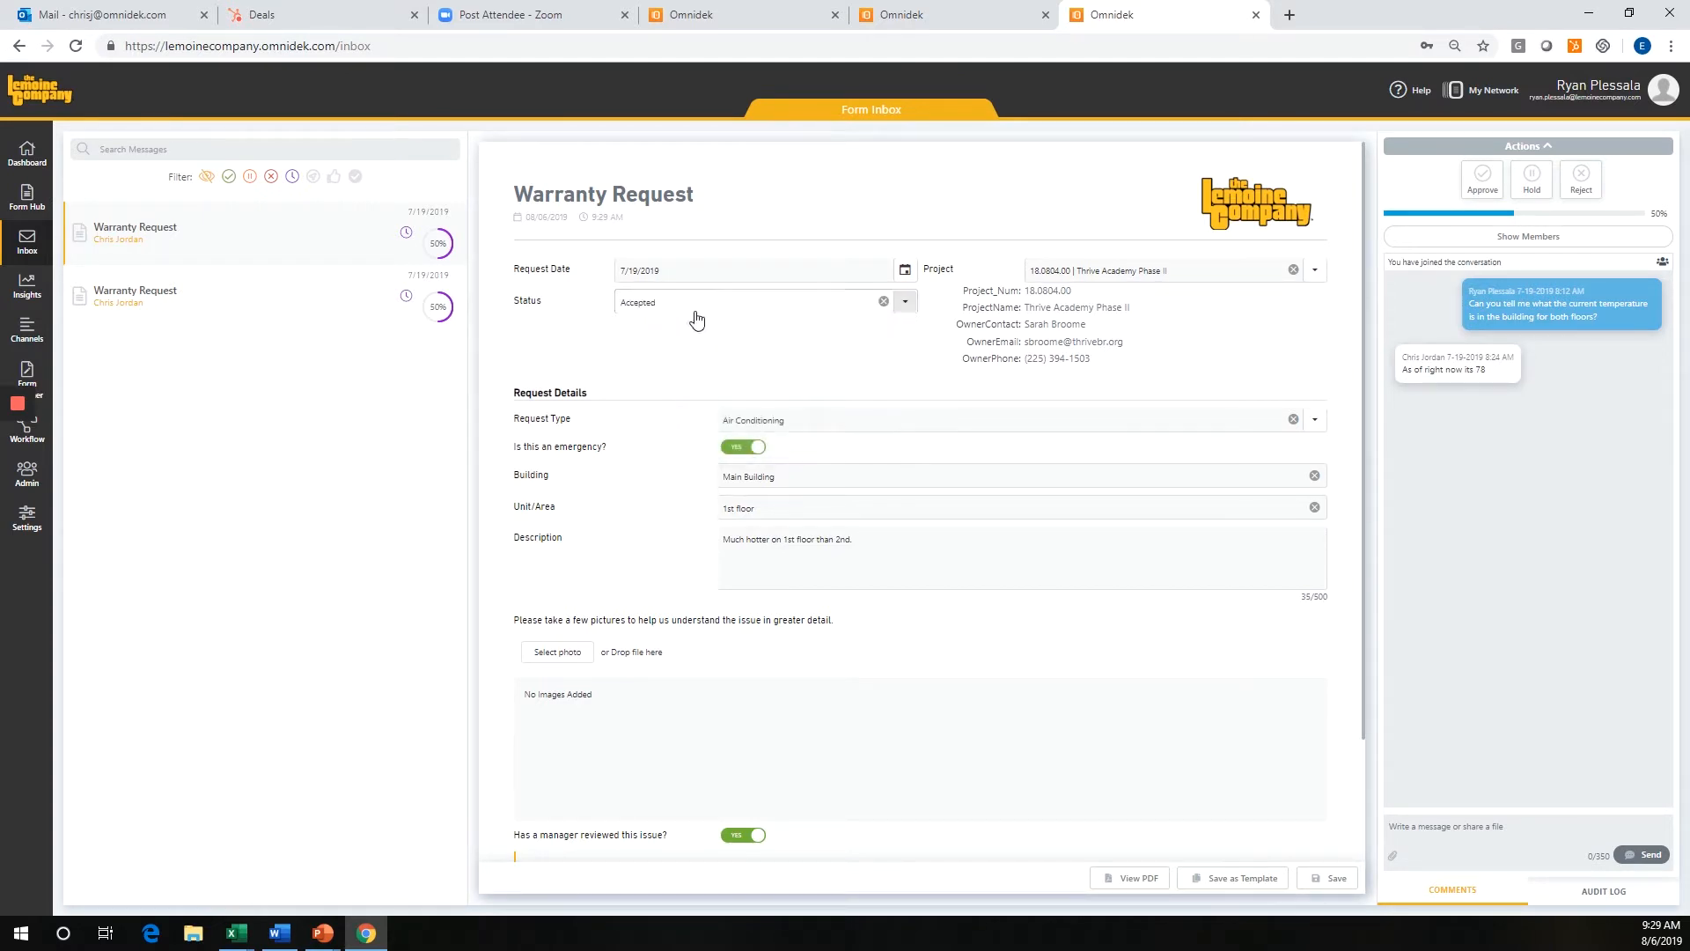
Show the request's conversation members, examine the selectable users and Invite As roles for inviting someone, and close without inviting anyone.
click(1496, 237)
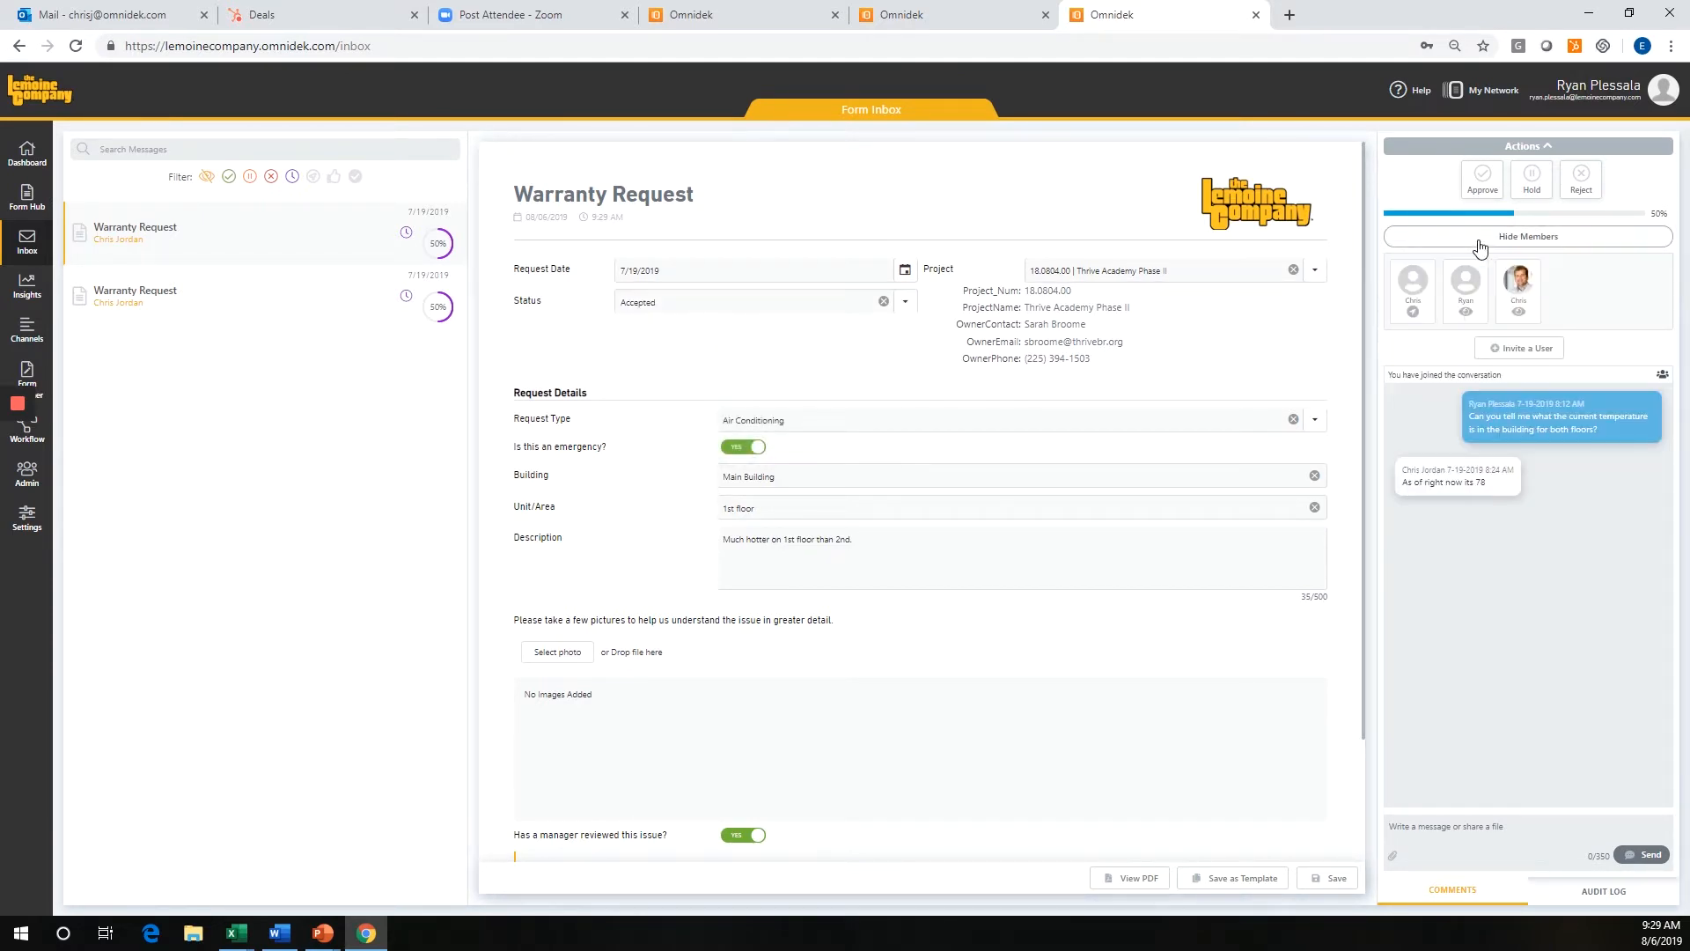
click(1543, 348)
click(943, 465)
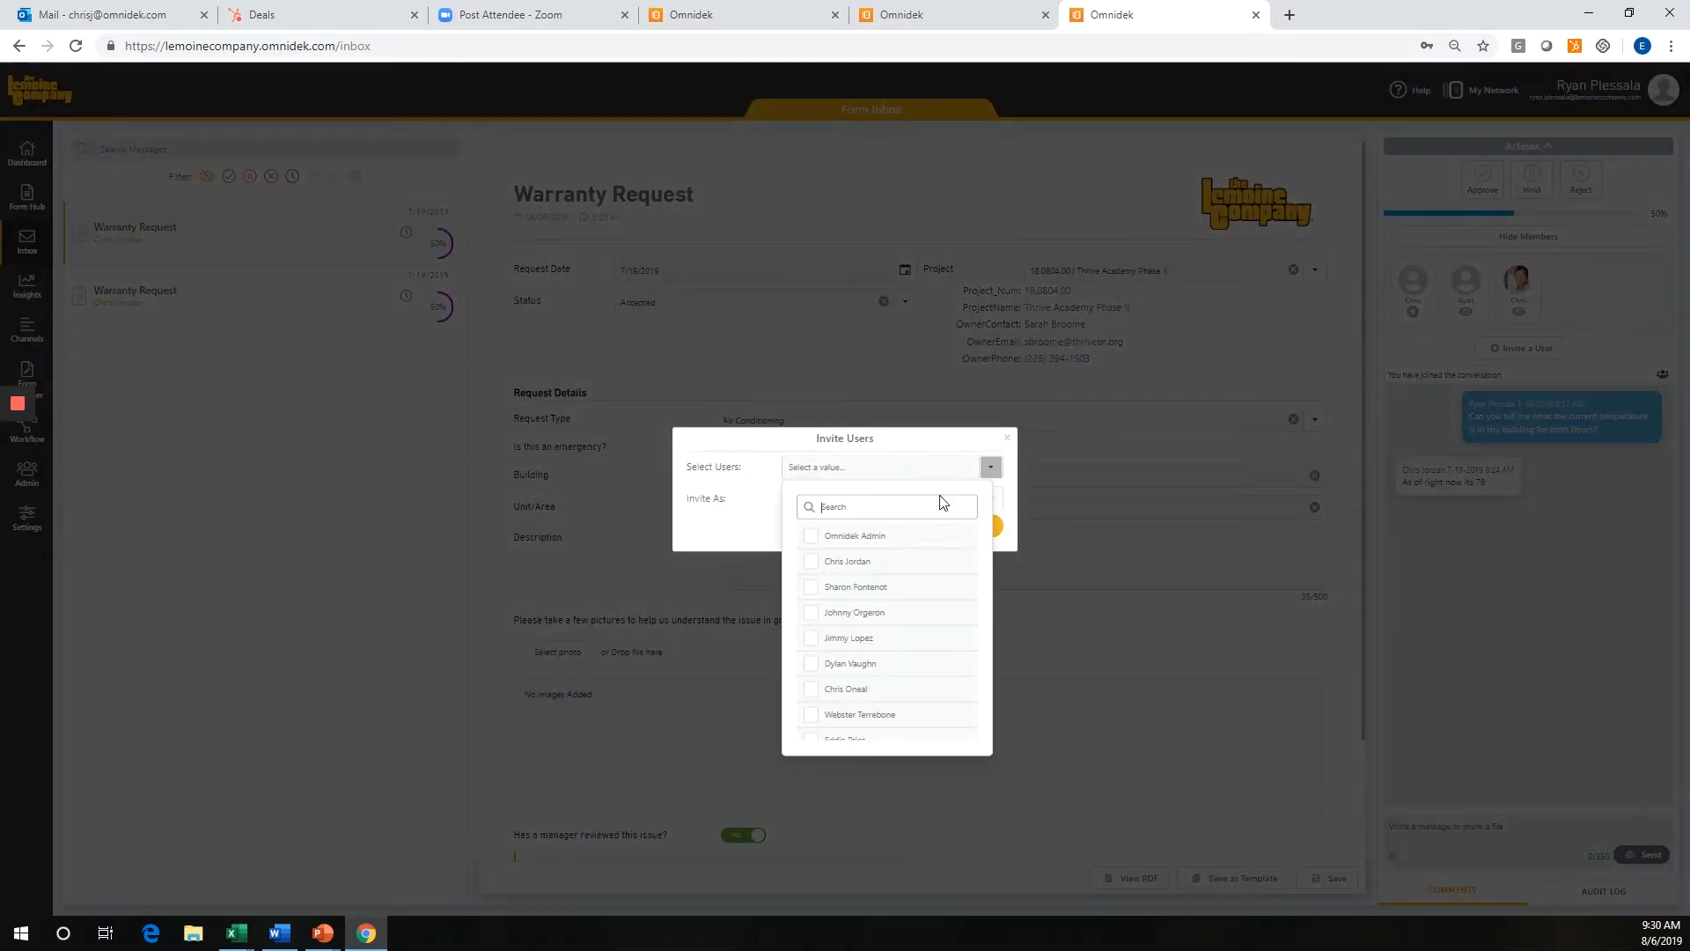
scroll(902, 638, down, 6)
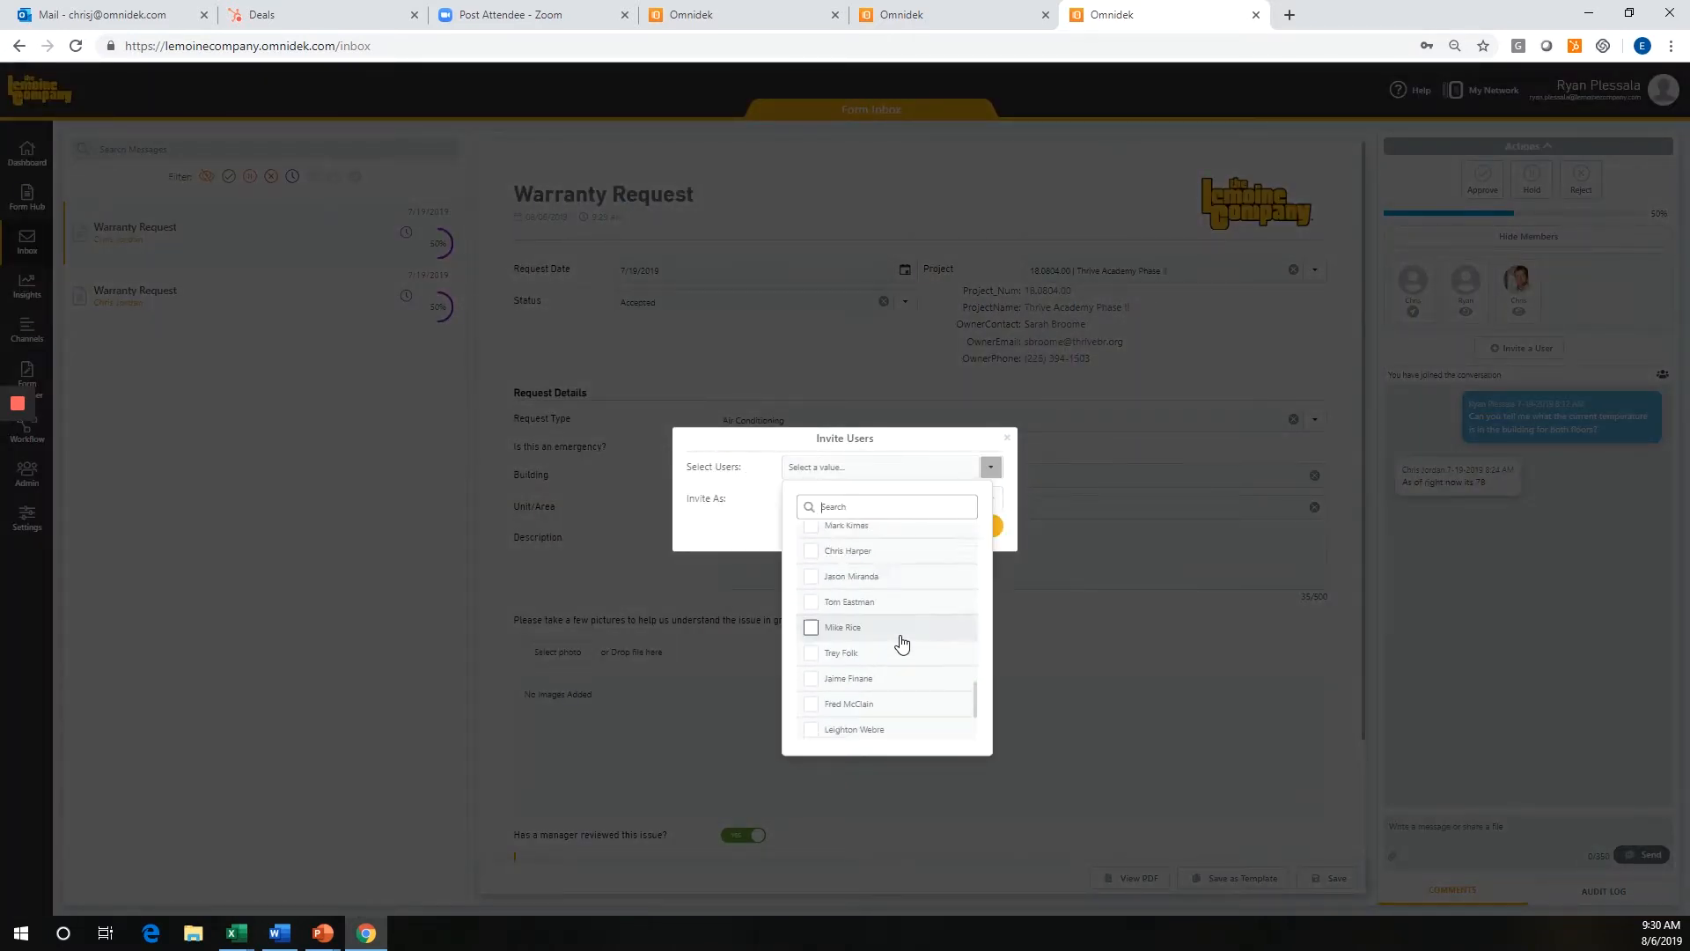
scroll(902, 635, up, 8)
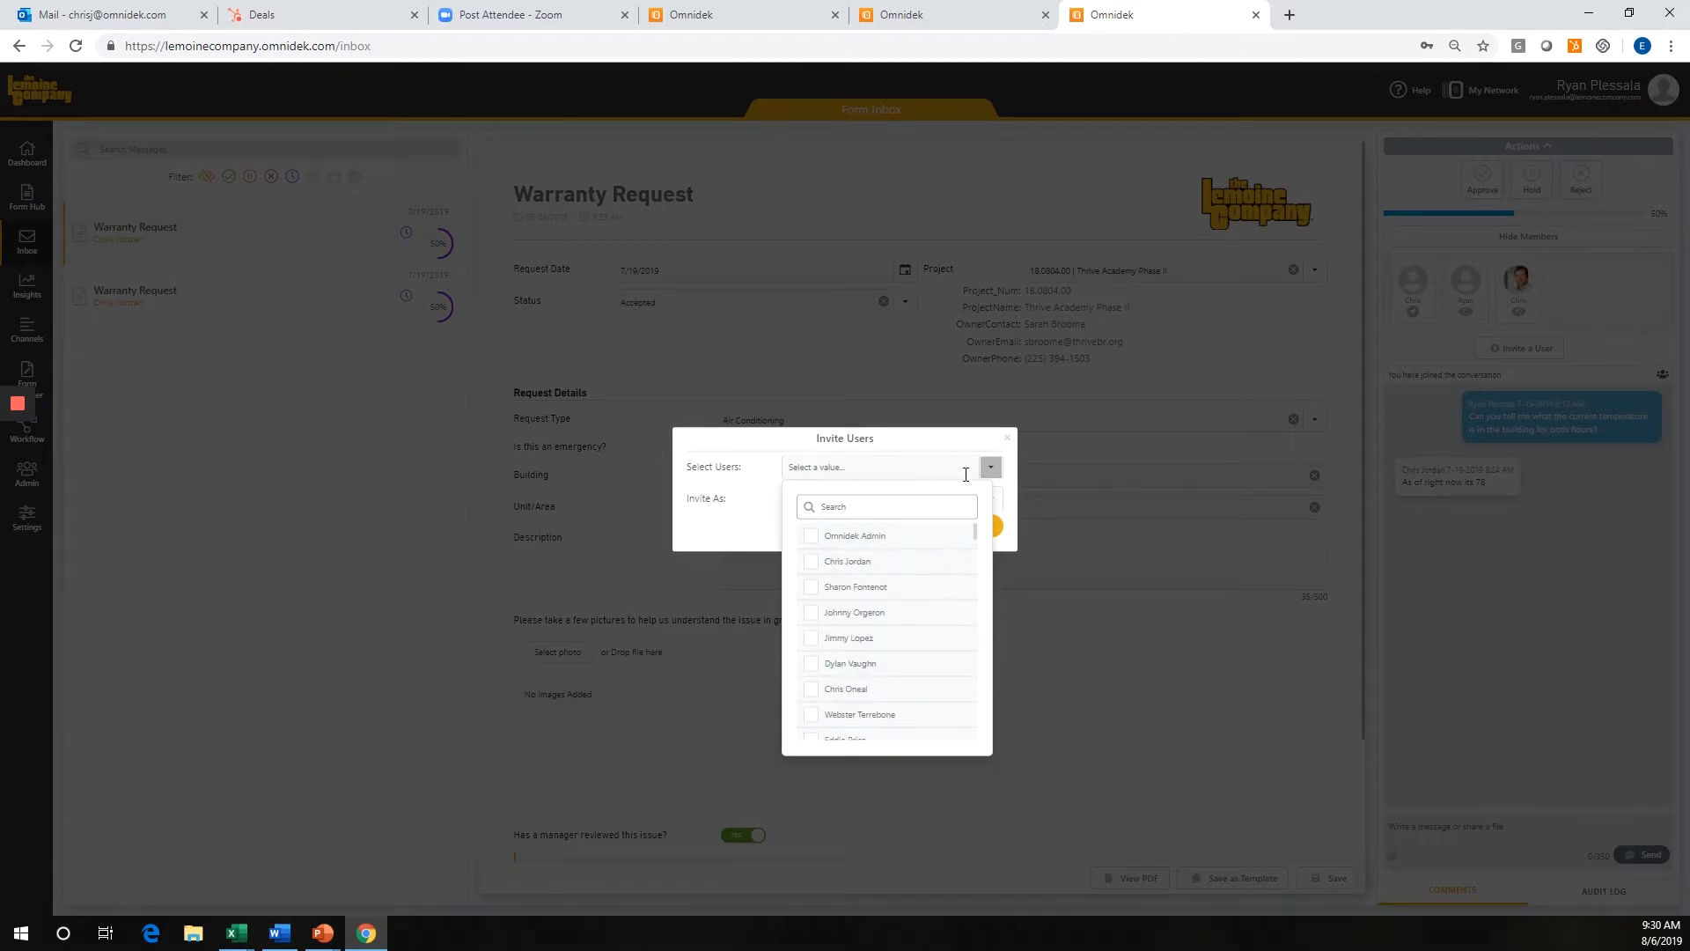
click(868, 467)
click(910, 503)
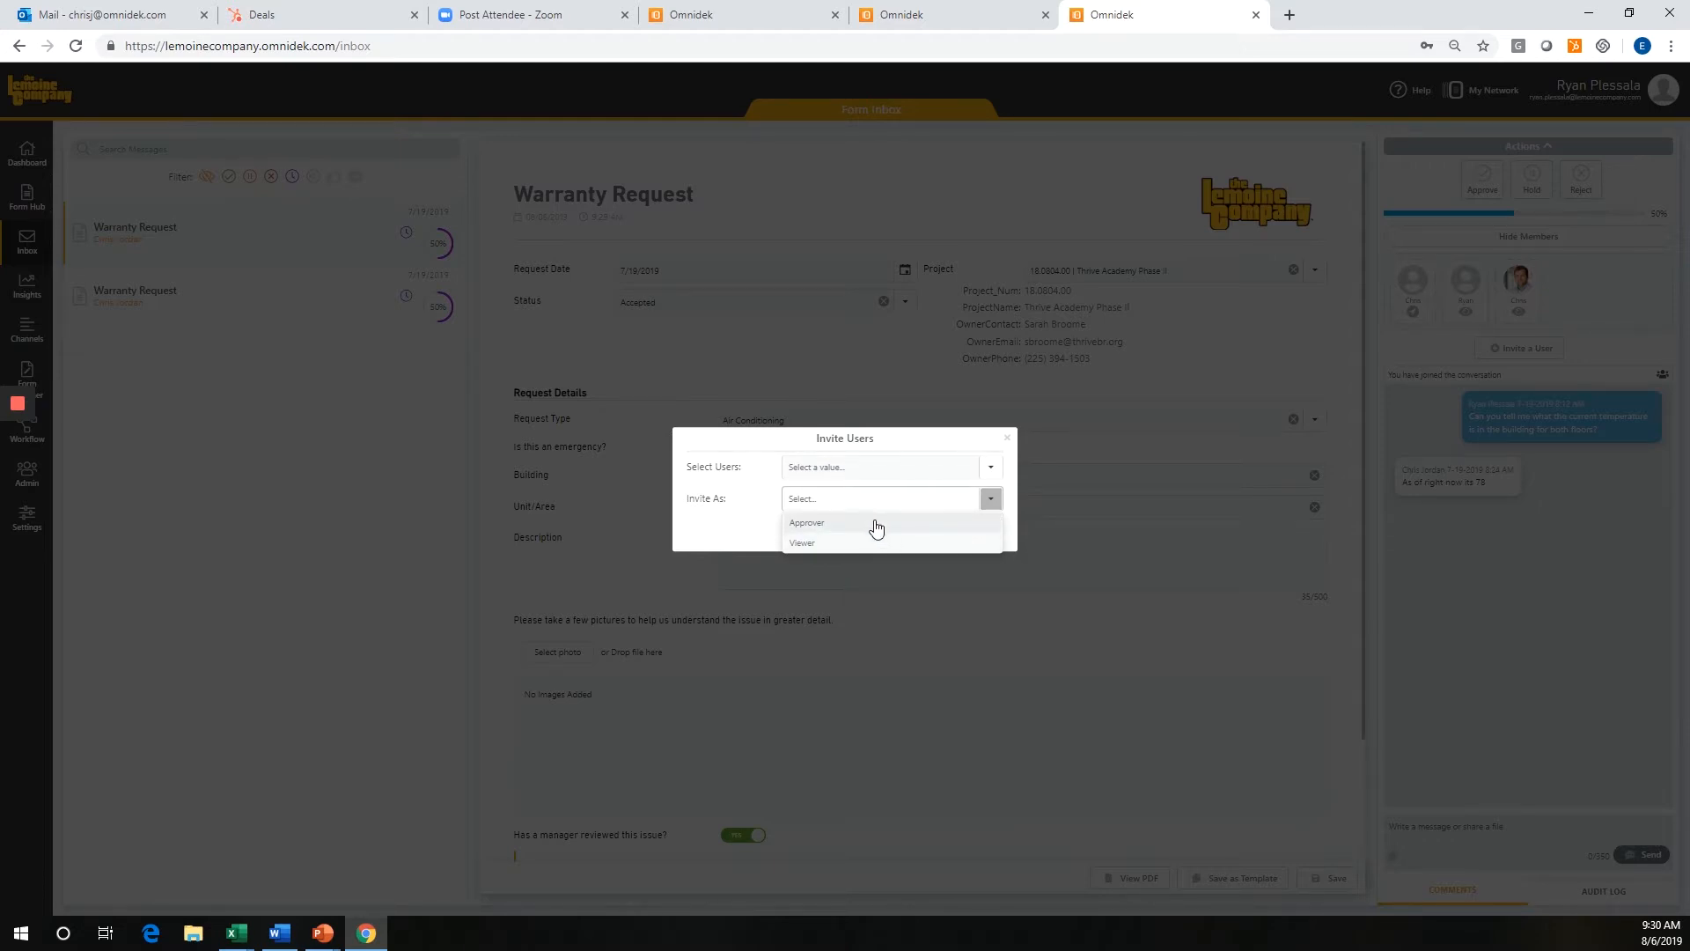
click(1008, 440)
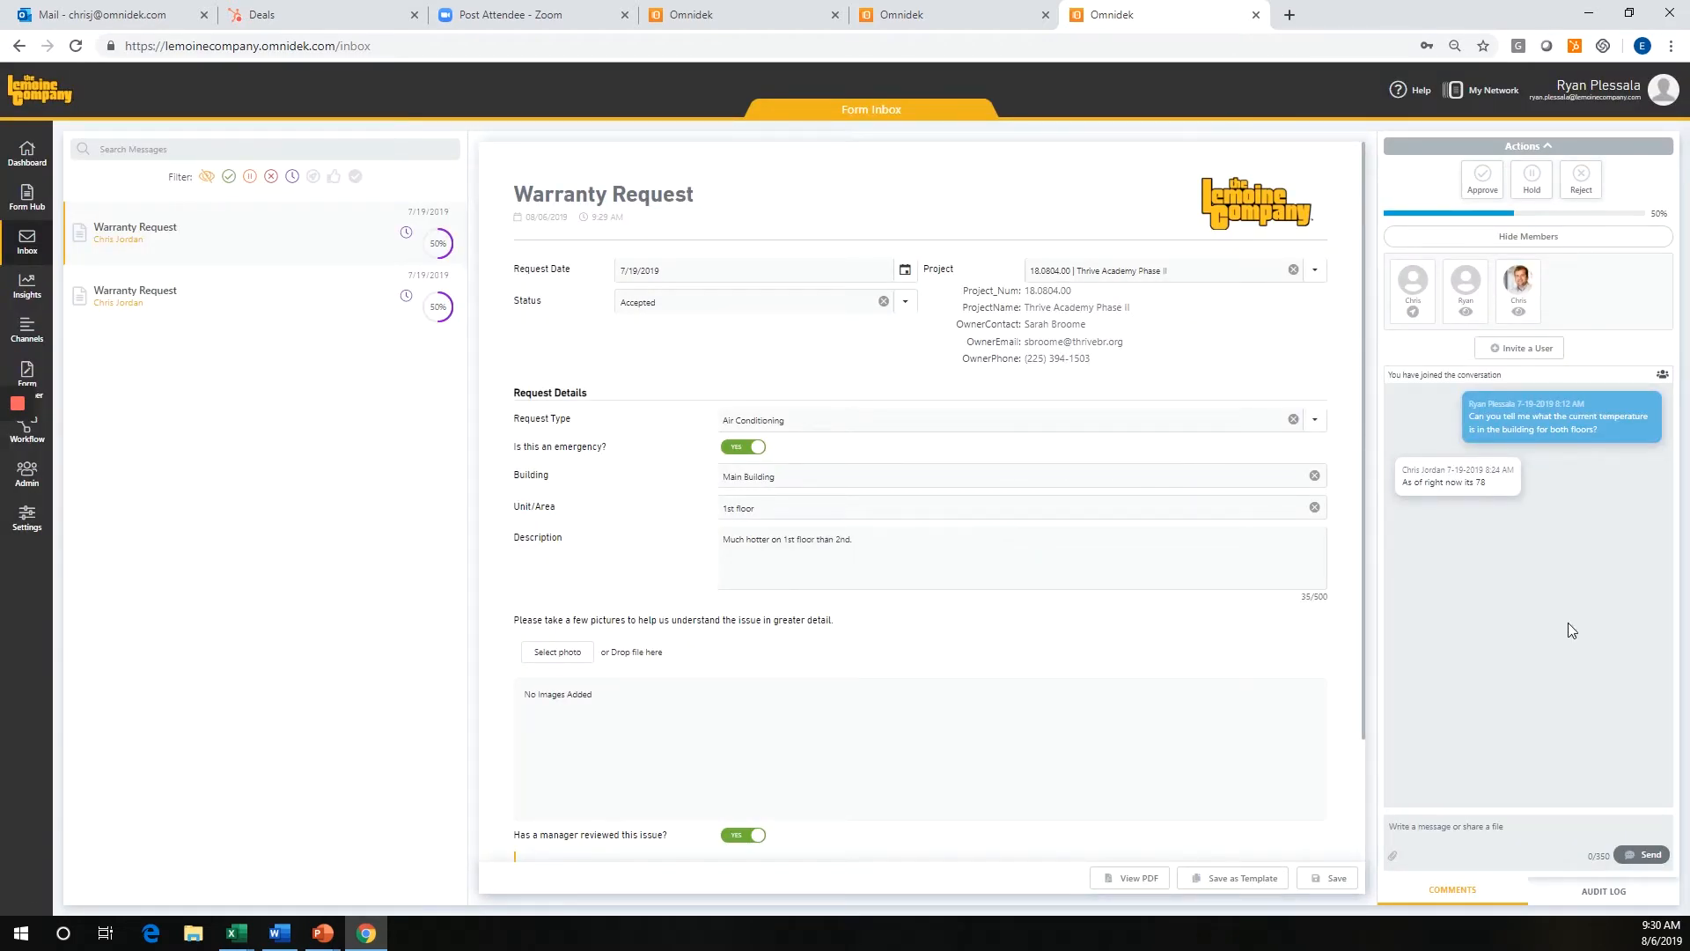
Log out of the representative's account and sign in to the subcontractor warranty portal with the saved login, correcting the e-mail entry.
click(1667, 95)
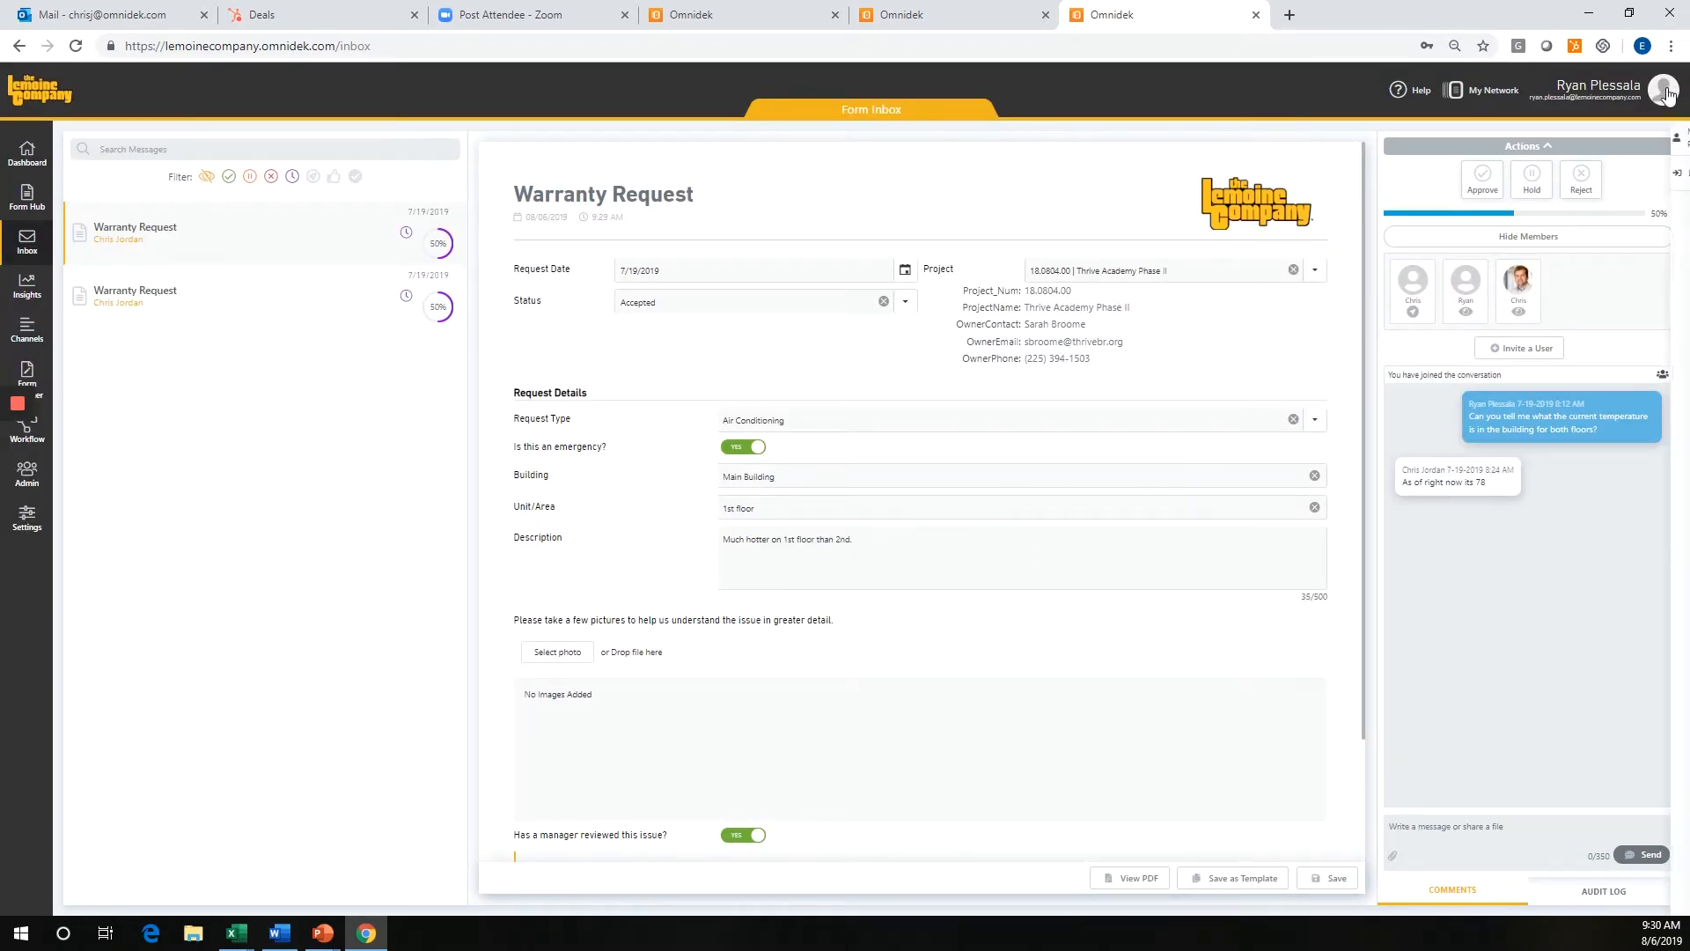
click(1581, 177)
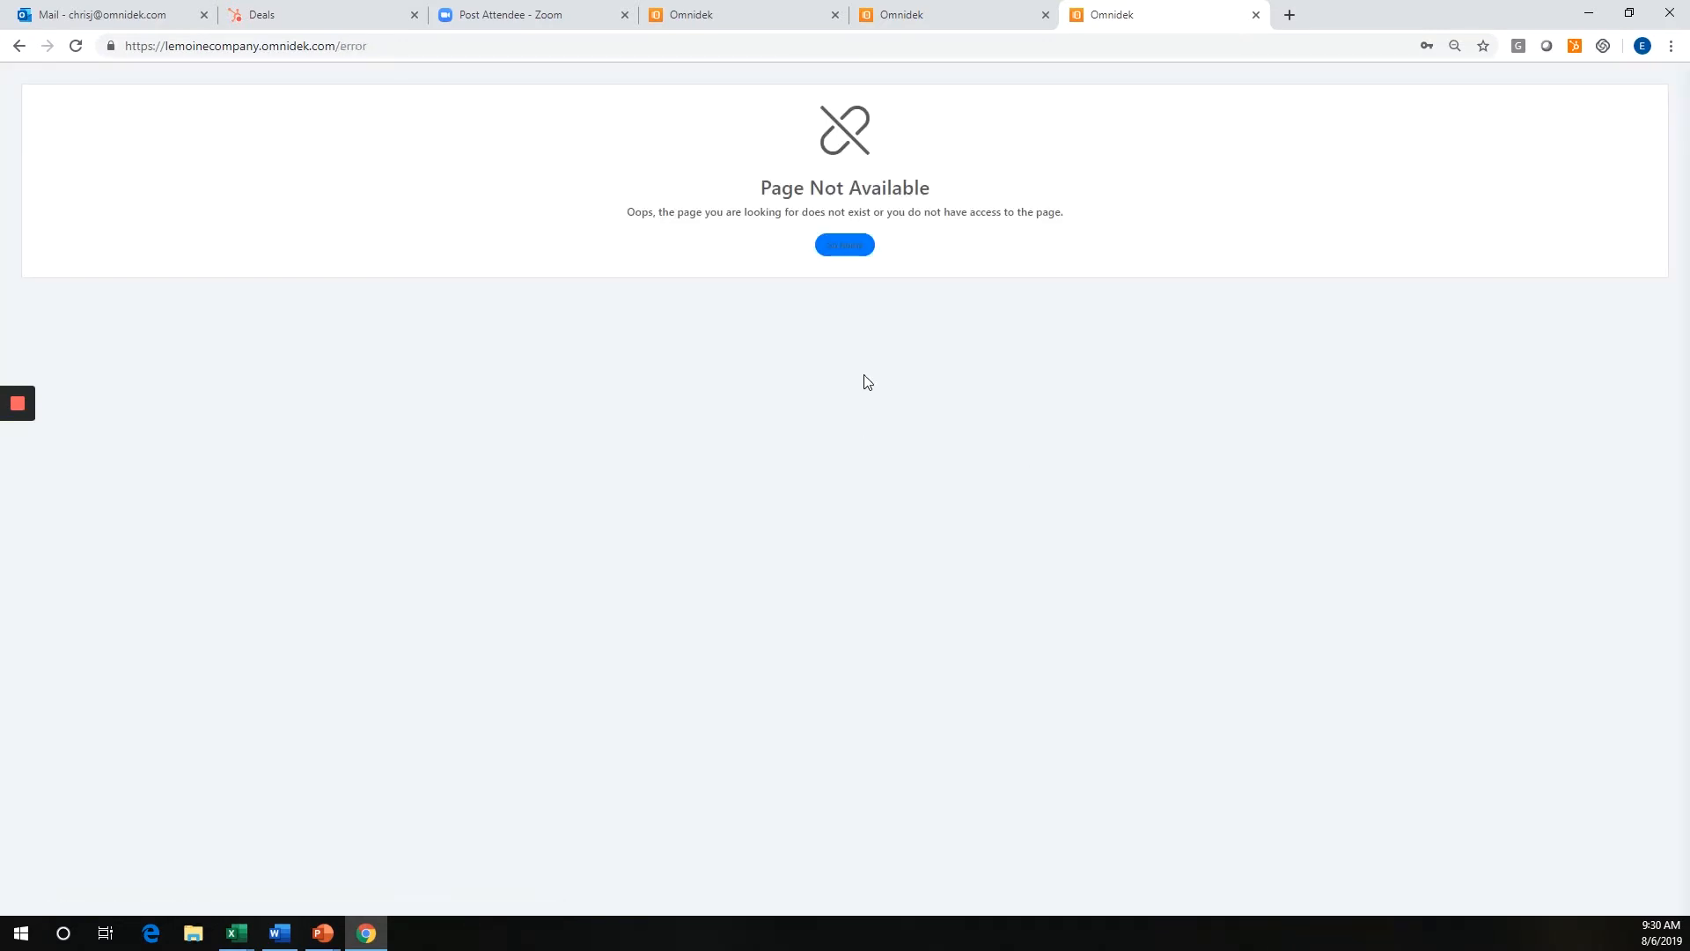
click(861, 254)
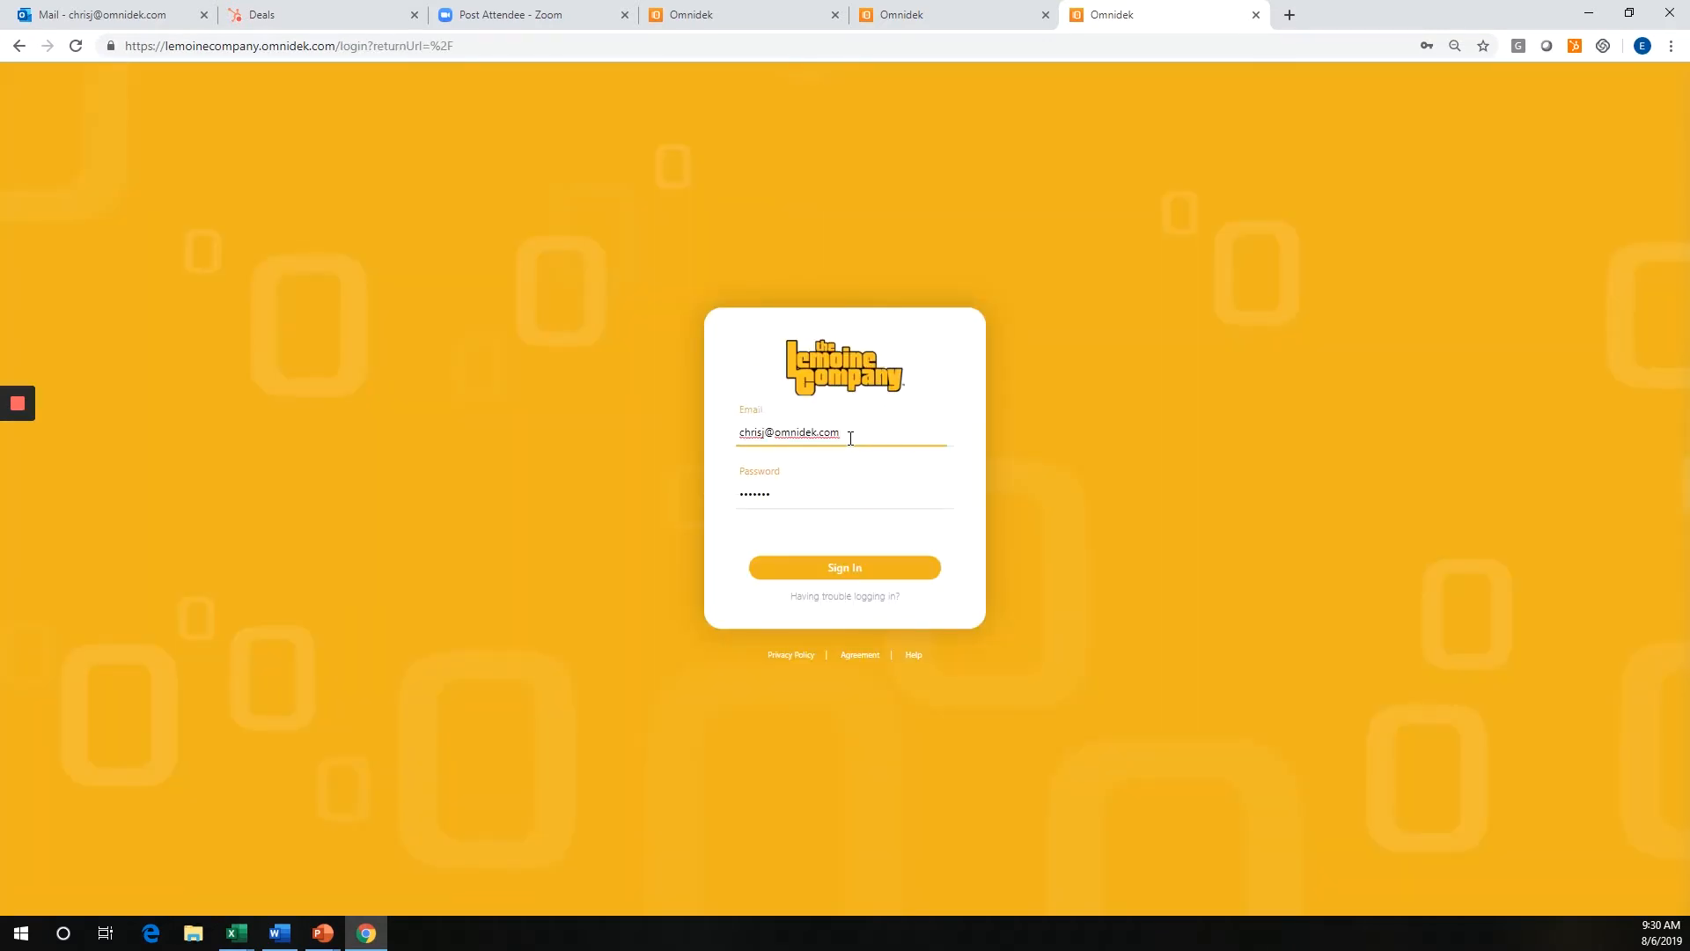
text(d)
drag(850, 435, 740, 431)
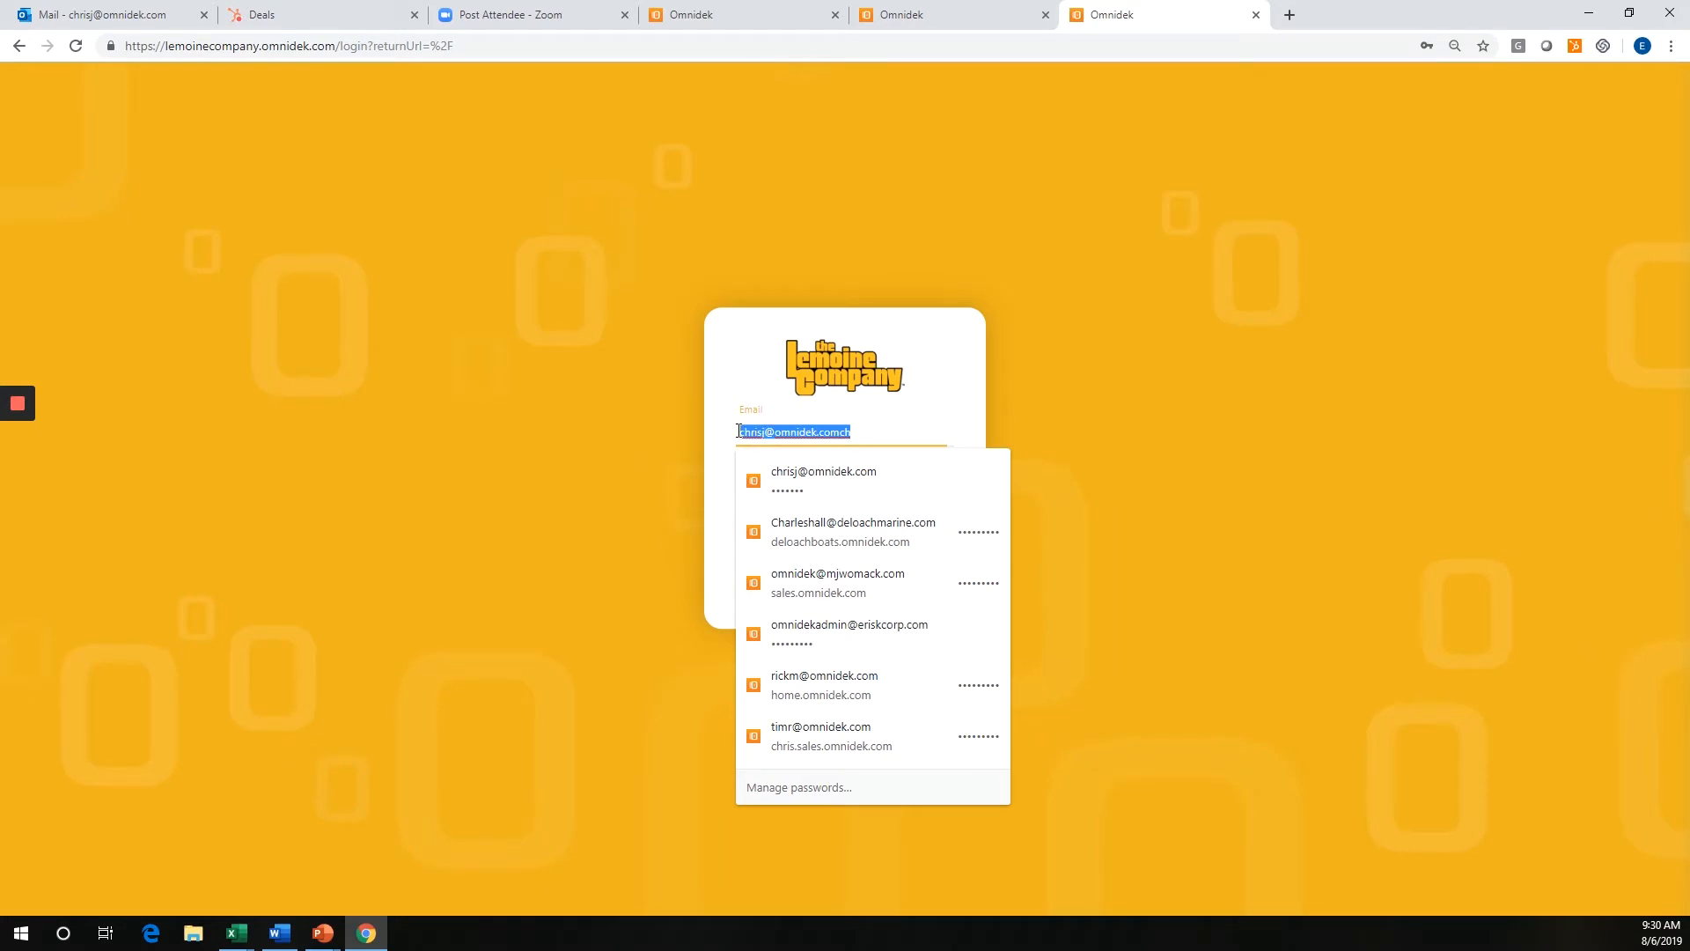
click(857, 430)
key(BackSpace)
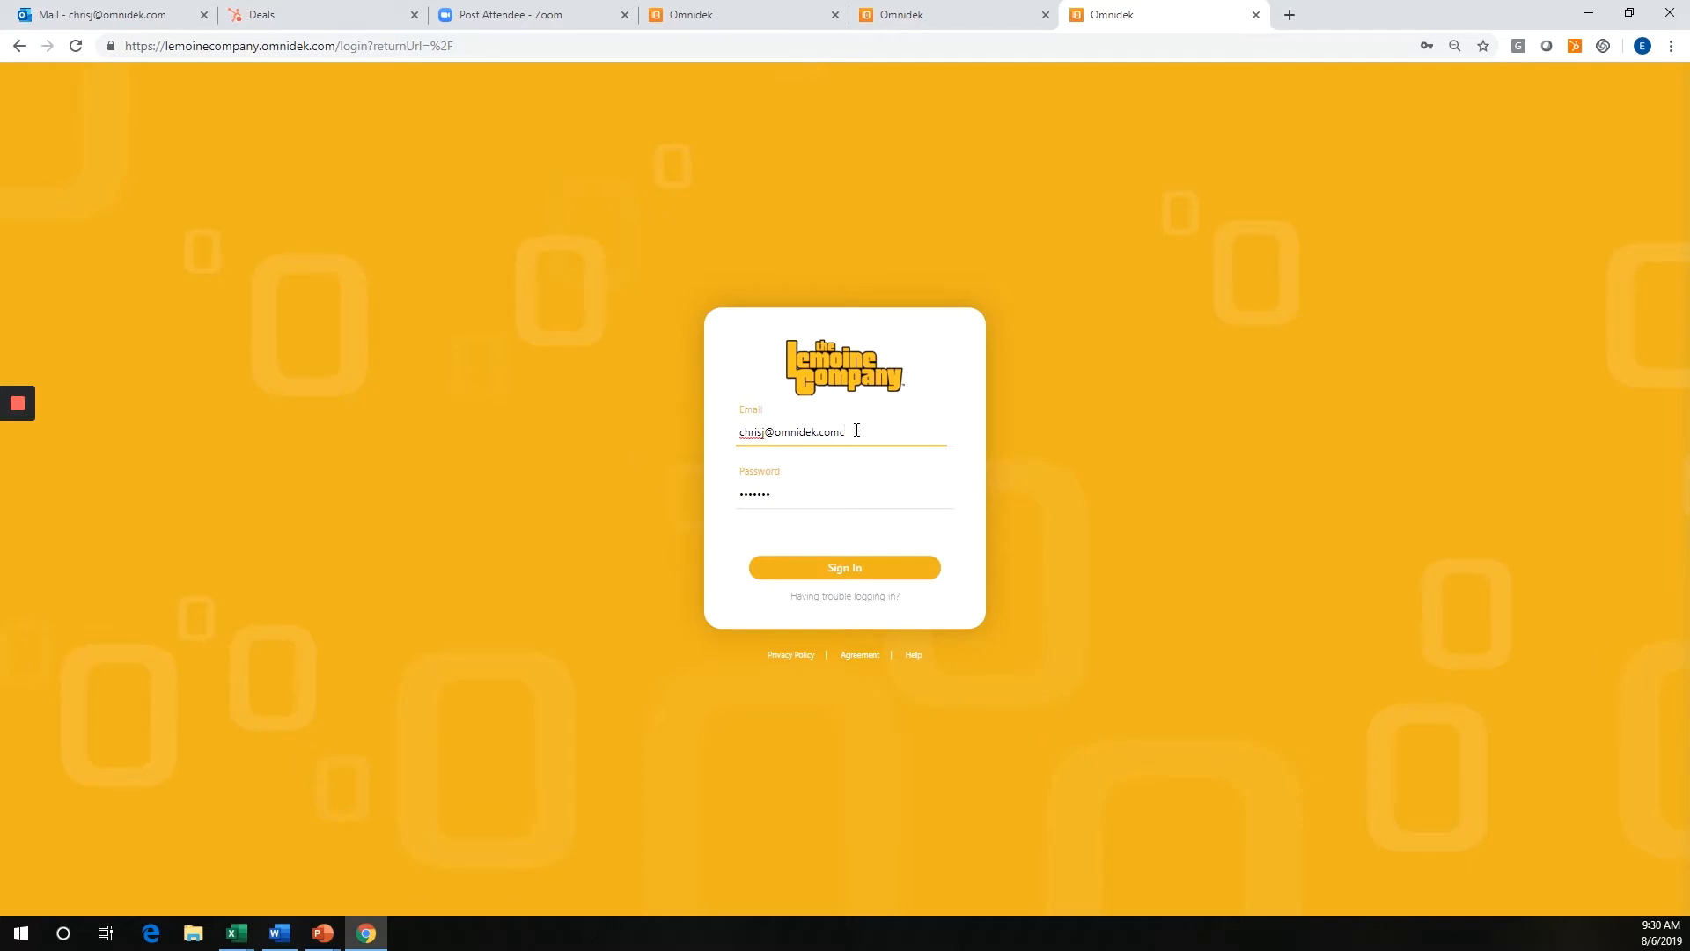
key(BackSpace)
key(Return)
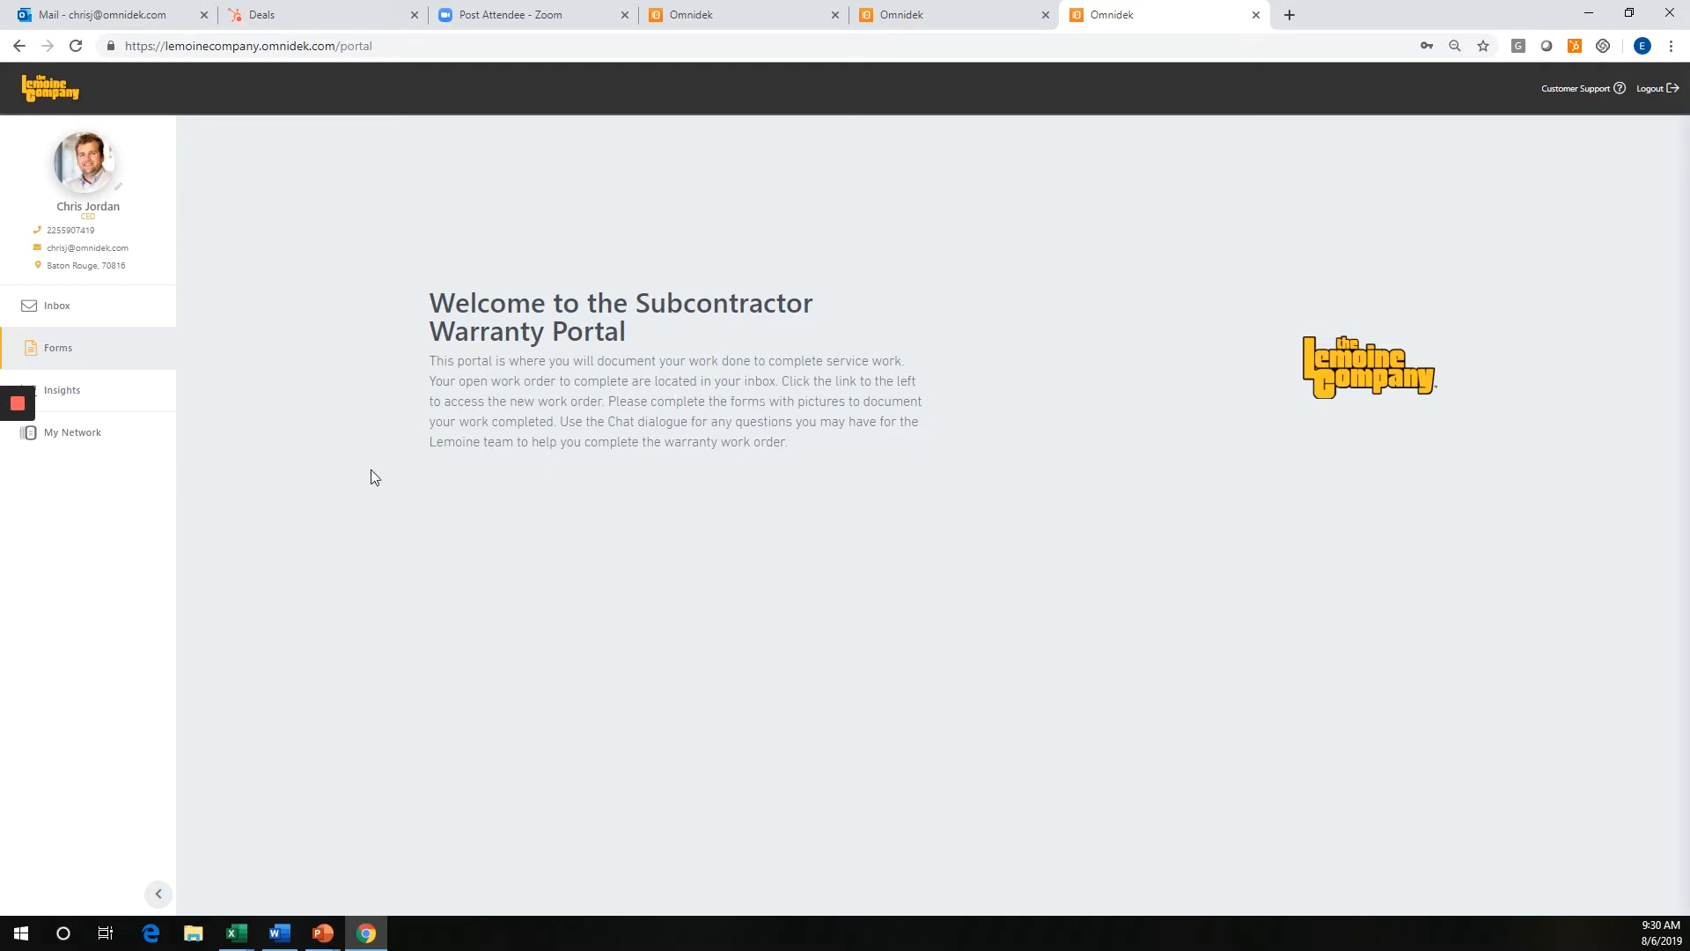
Look through the air conditioning Warranty Request in the subcontractor's inbox, include completed items in the filter, and open the Warranty Work Order.
click(70, 315)
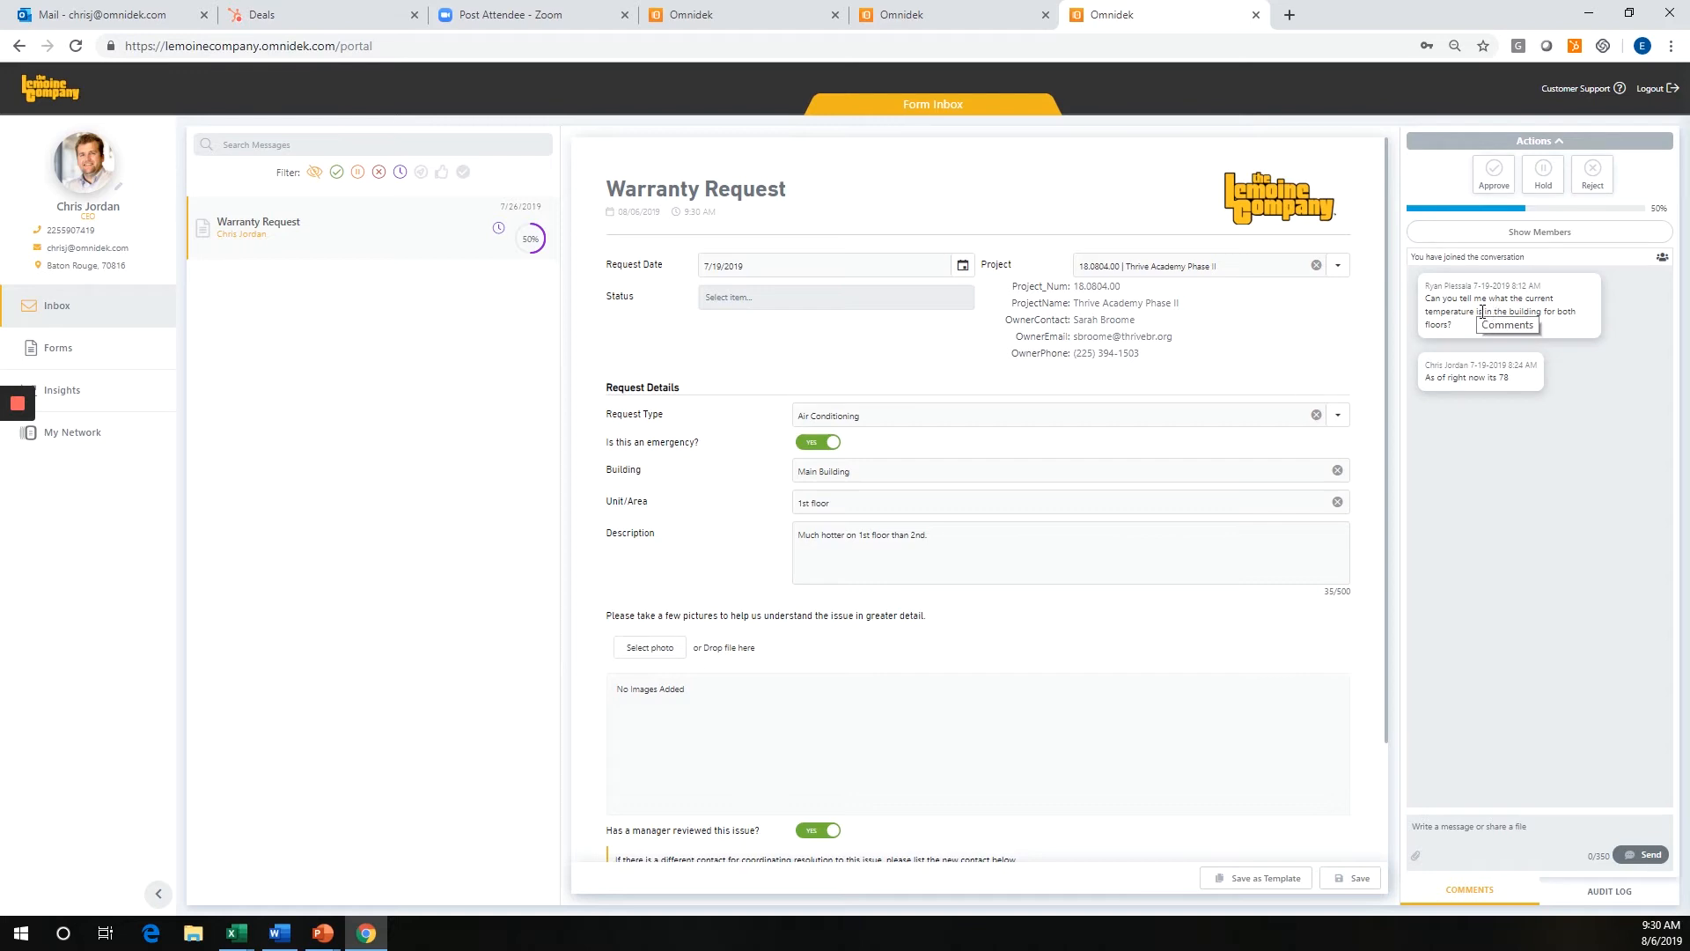
scroll(1060, 475, down, 2)
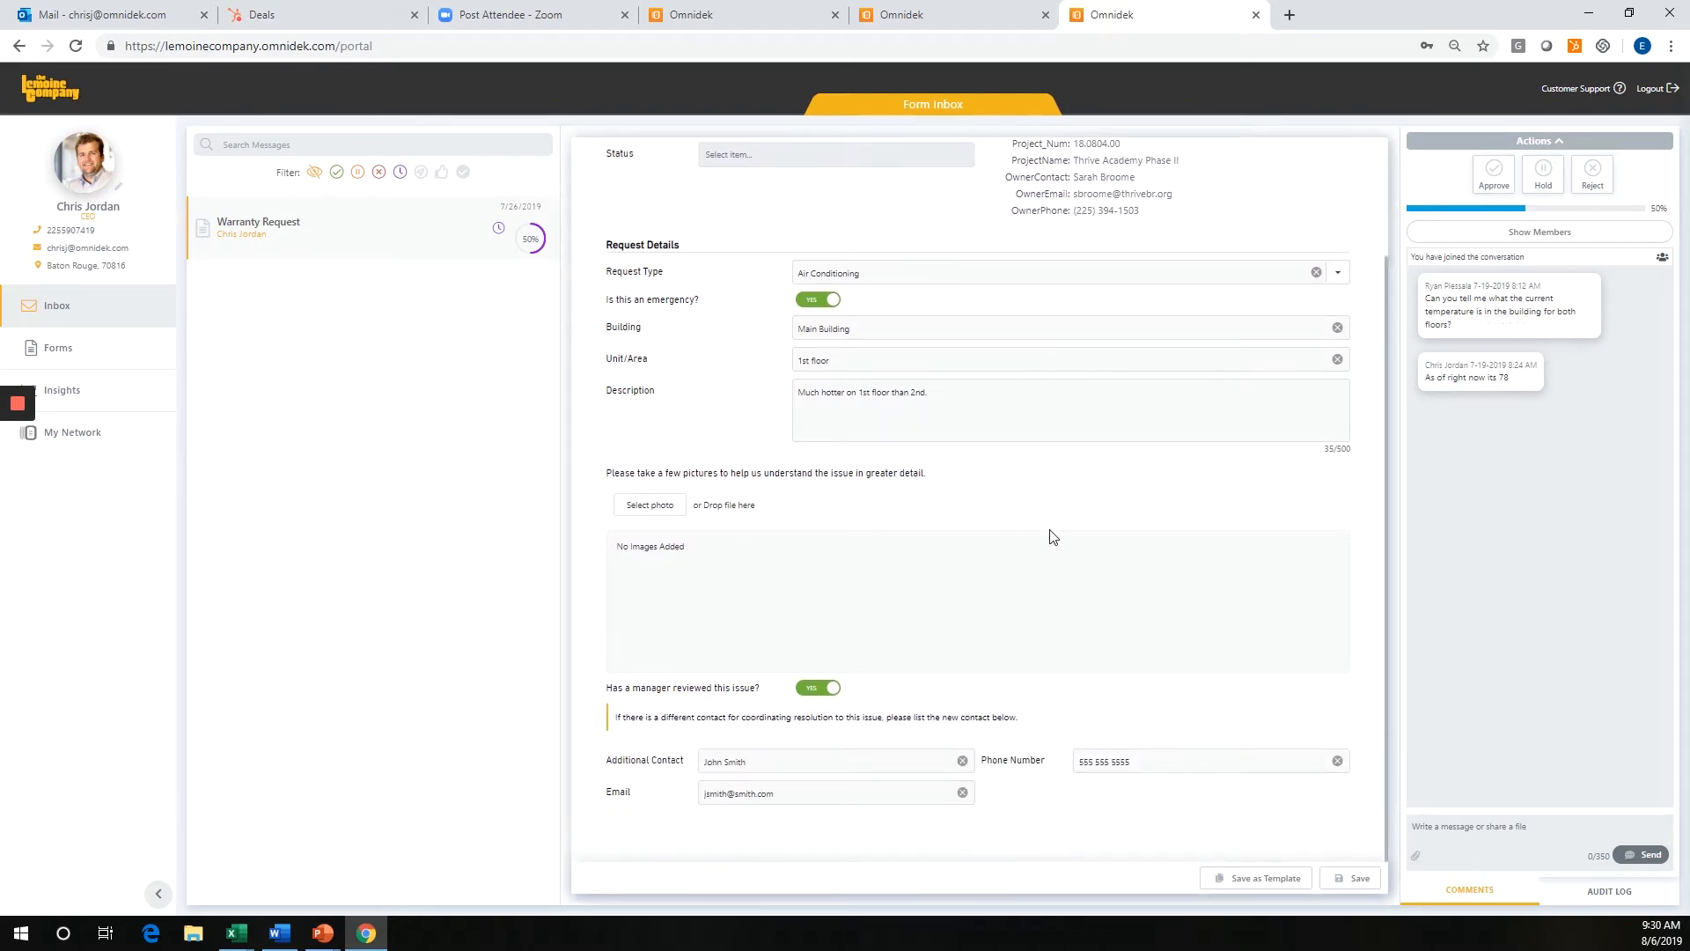
click(463, 172)
click(387, 287)
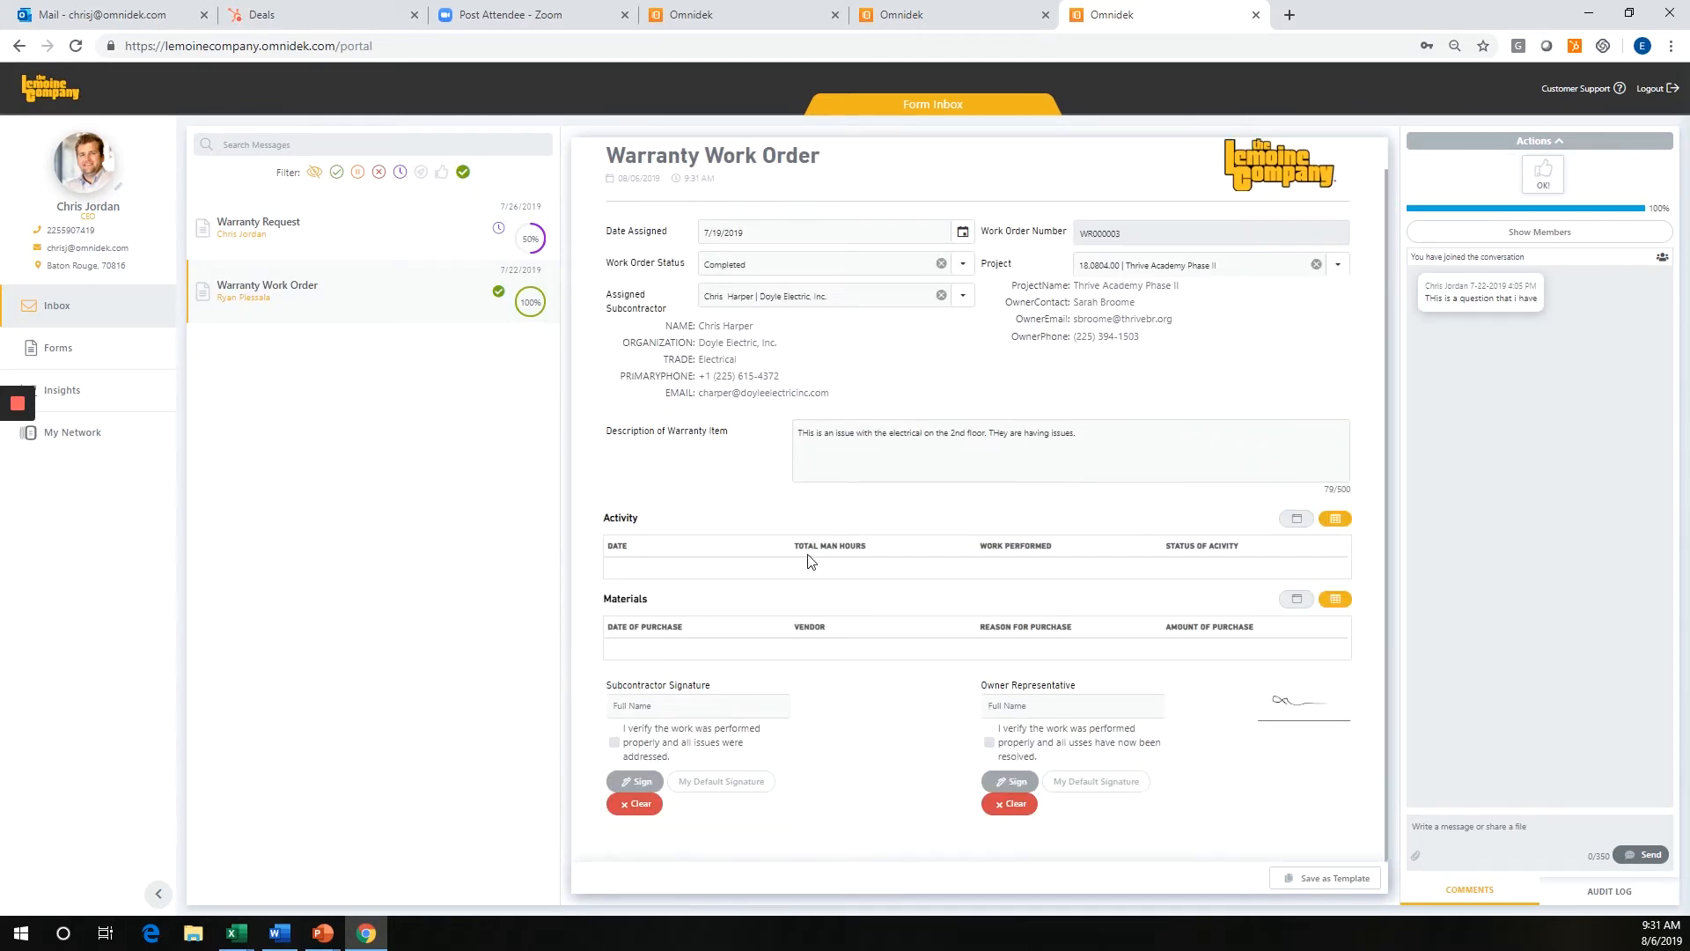
Start an Activity entry on the Warranty Work Order dated 8/6/2019 with 5 Total Man Hours.
click(1297, 518)
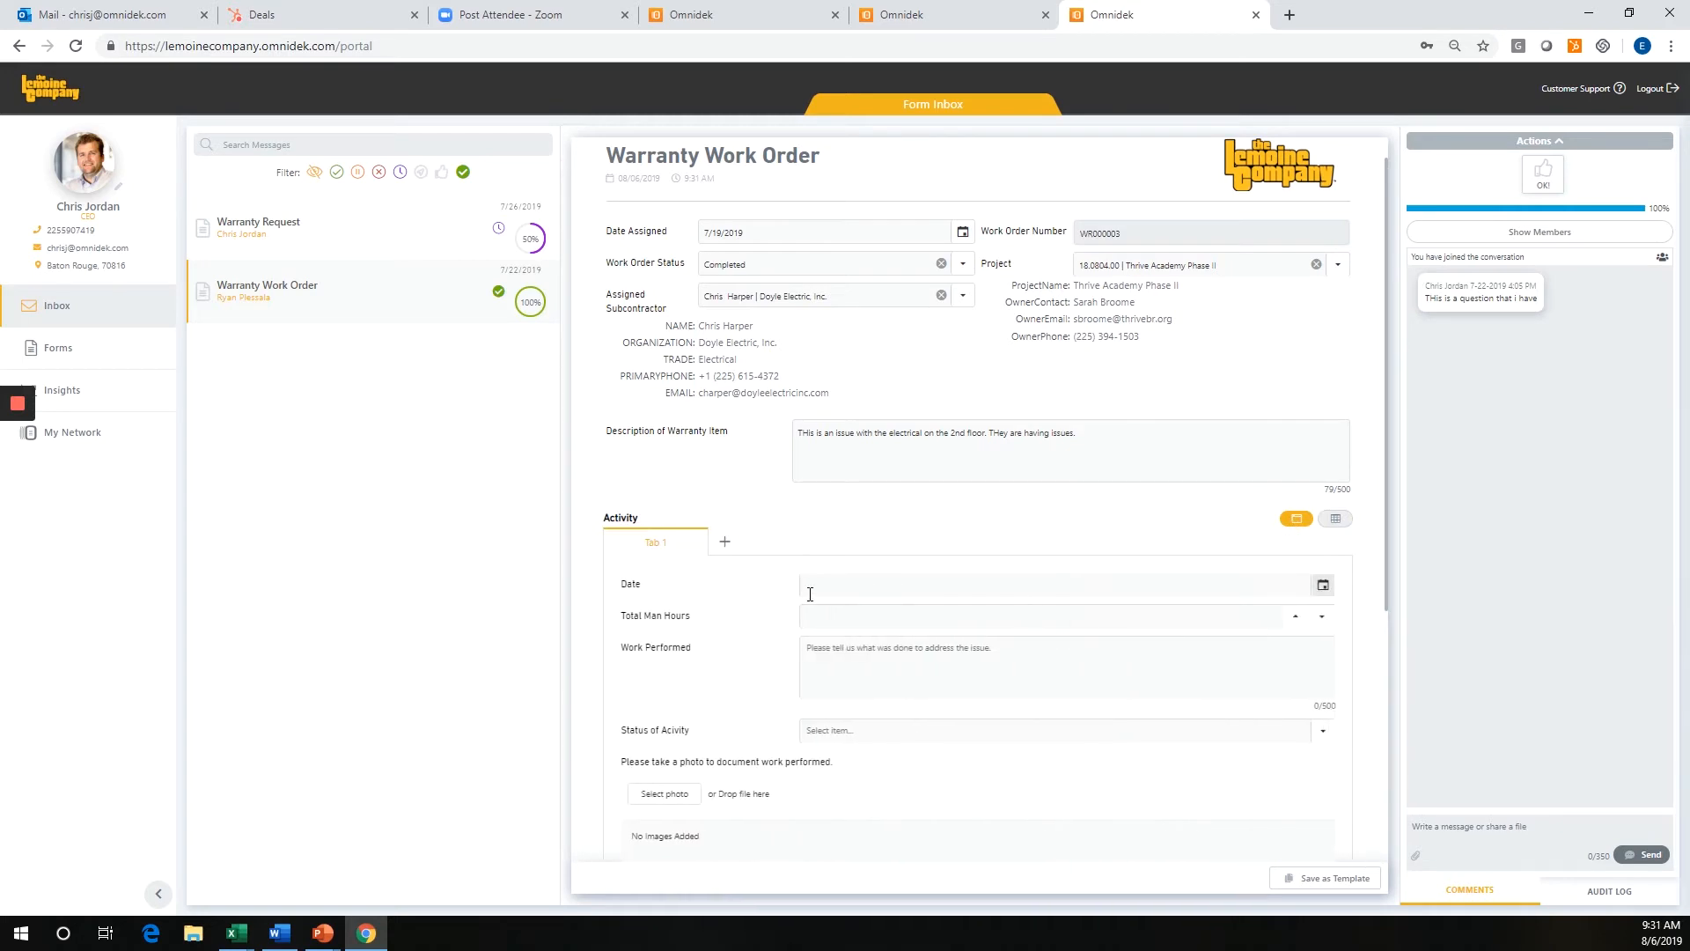
scroll(924, 481, down, 2)
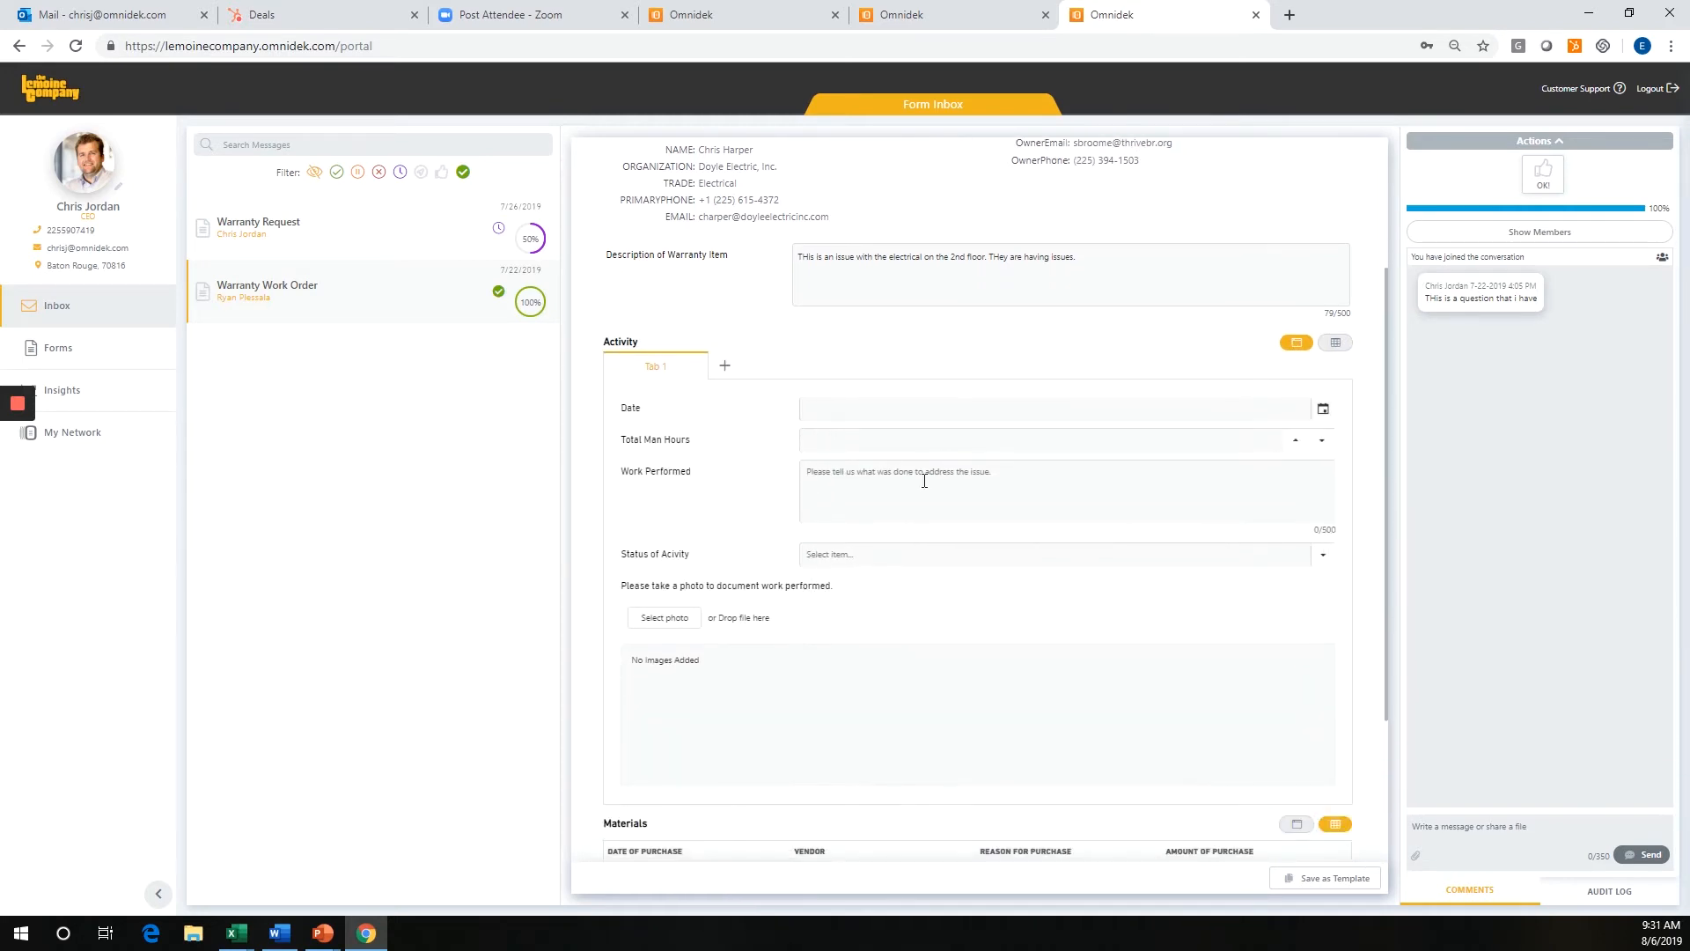
click(1322, 412)
click(894, 527)
click(821, 441)
text(5)
Enter "Fixed the electrical issue due to faulty wire" as Work Performed and set the activity's status to Completed.
click(851, 488)
text(F)
click(959, 555)
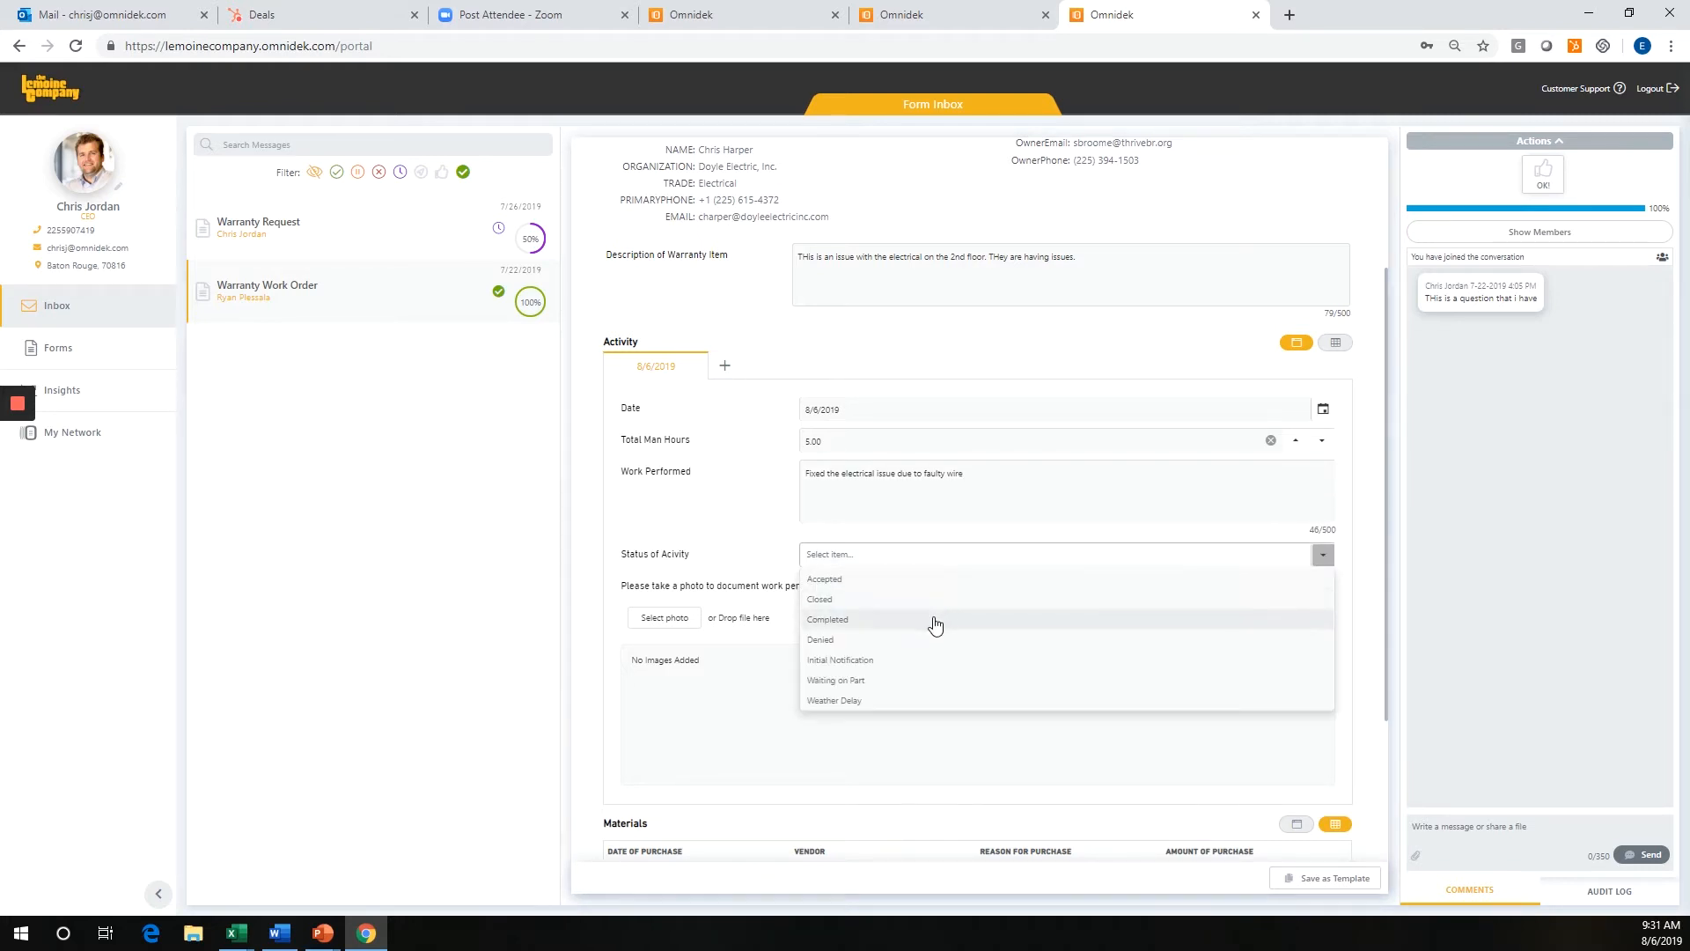
click(934, 620)
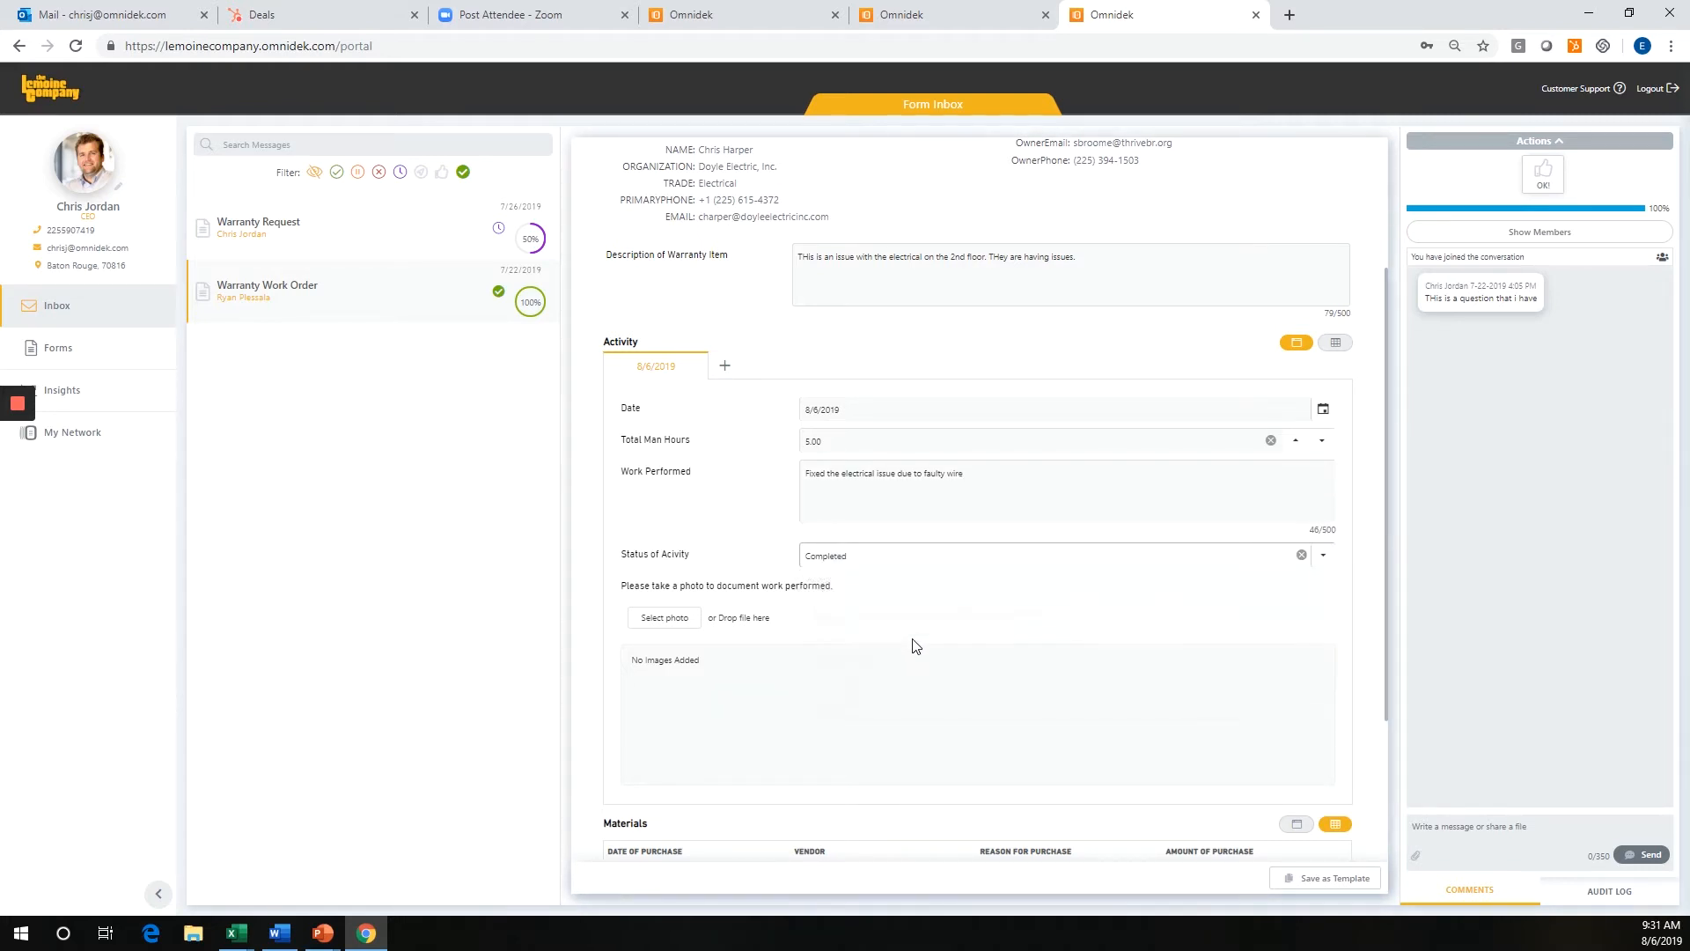
Shrink the browser window to show the mobile layout and examine the Warranty Work Order's sections and blank Activity entry form.
click(1630, 13)
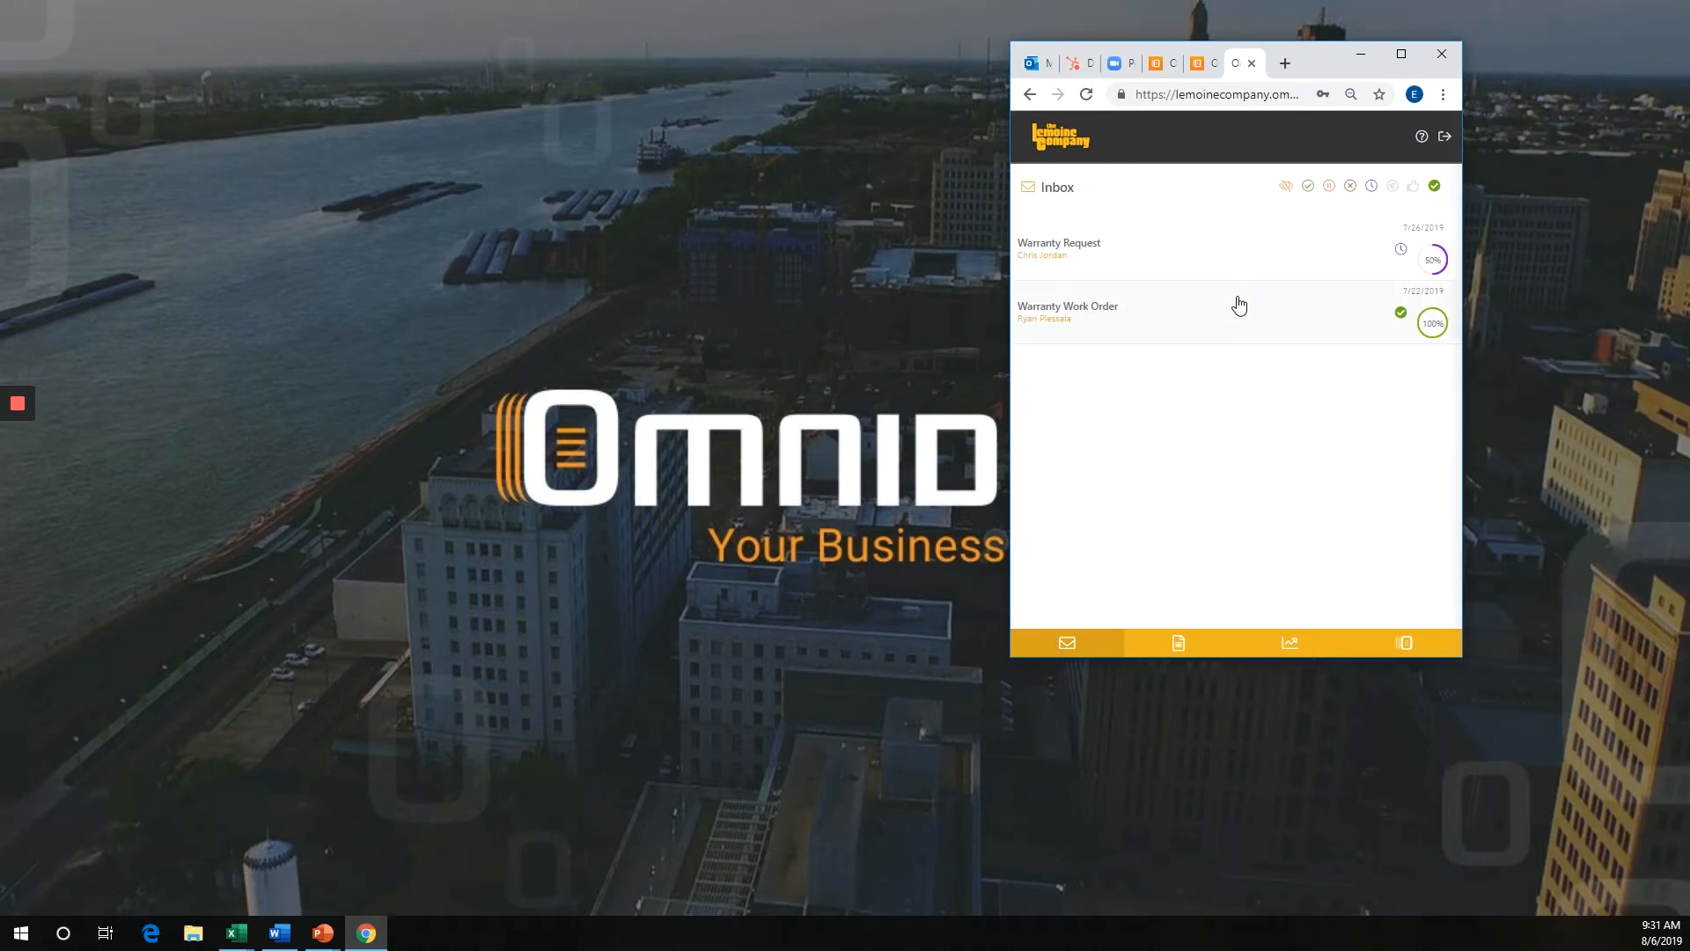
click(1238, 262)
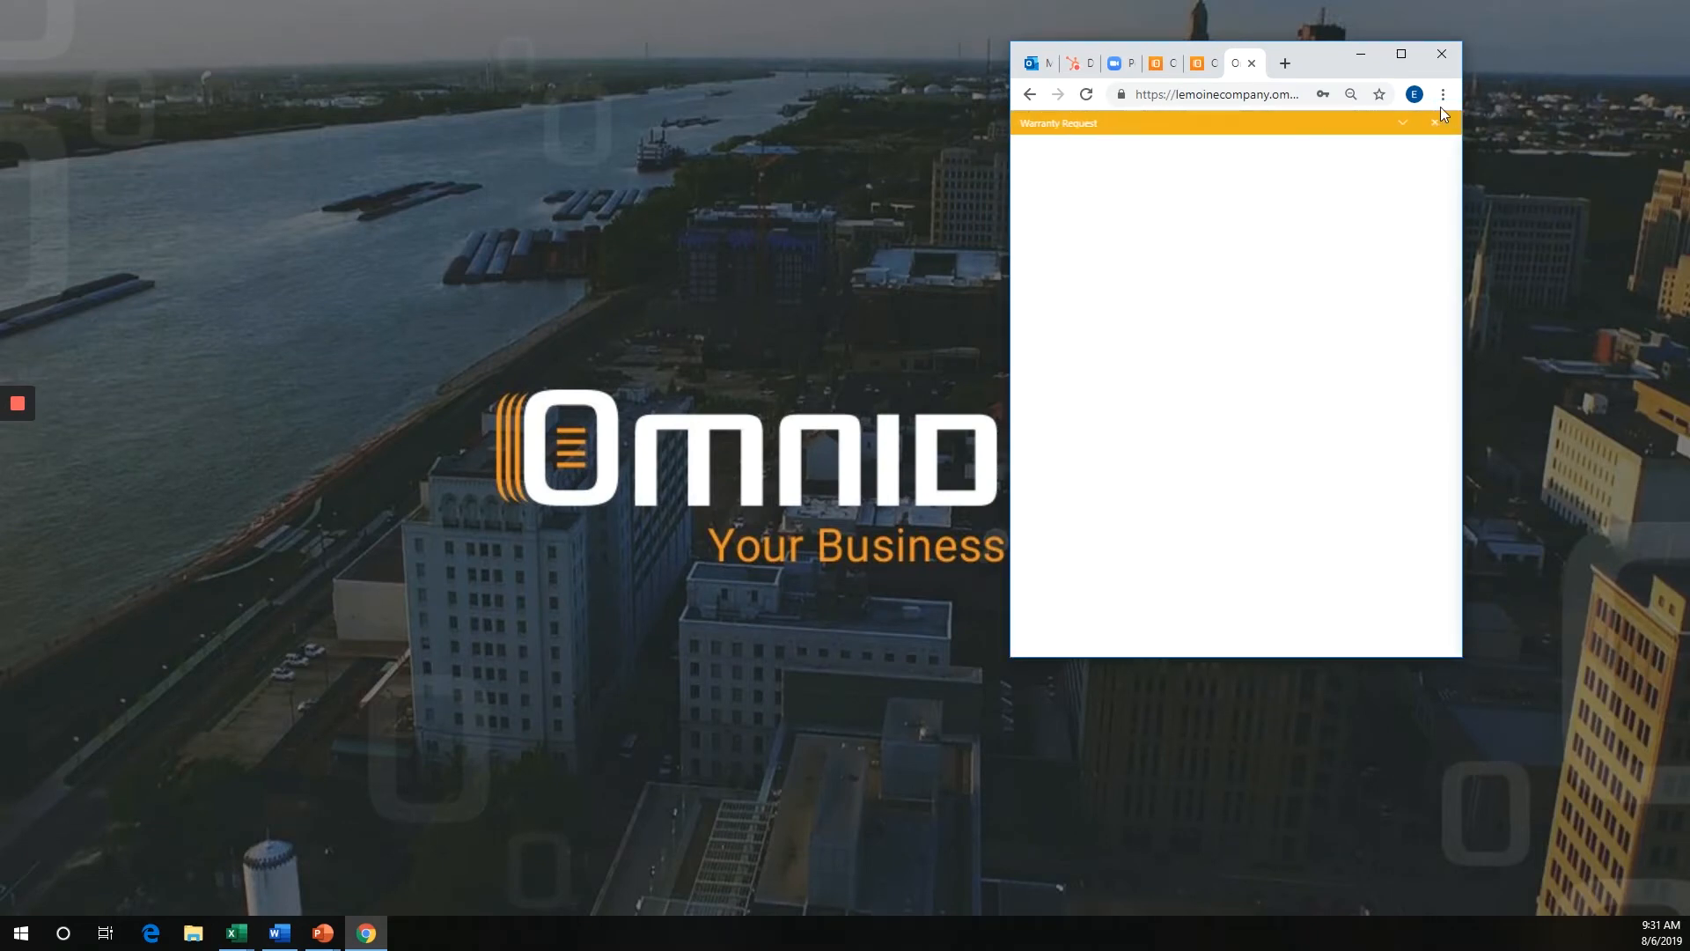
click(1438, 120)
click(1195, 328)
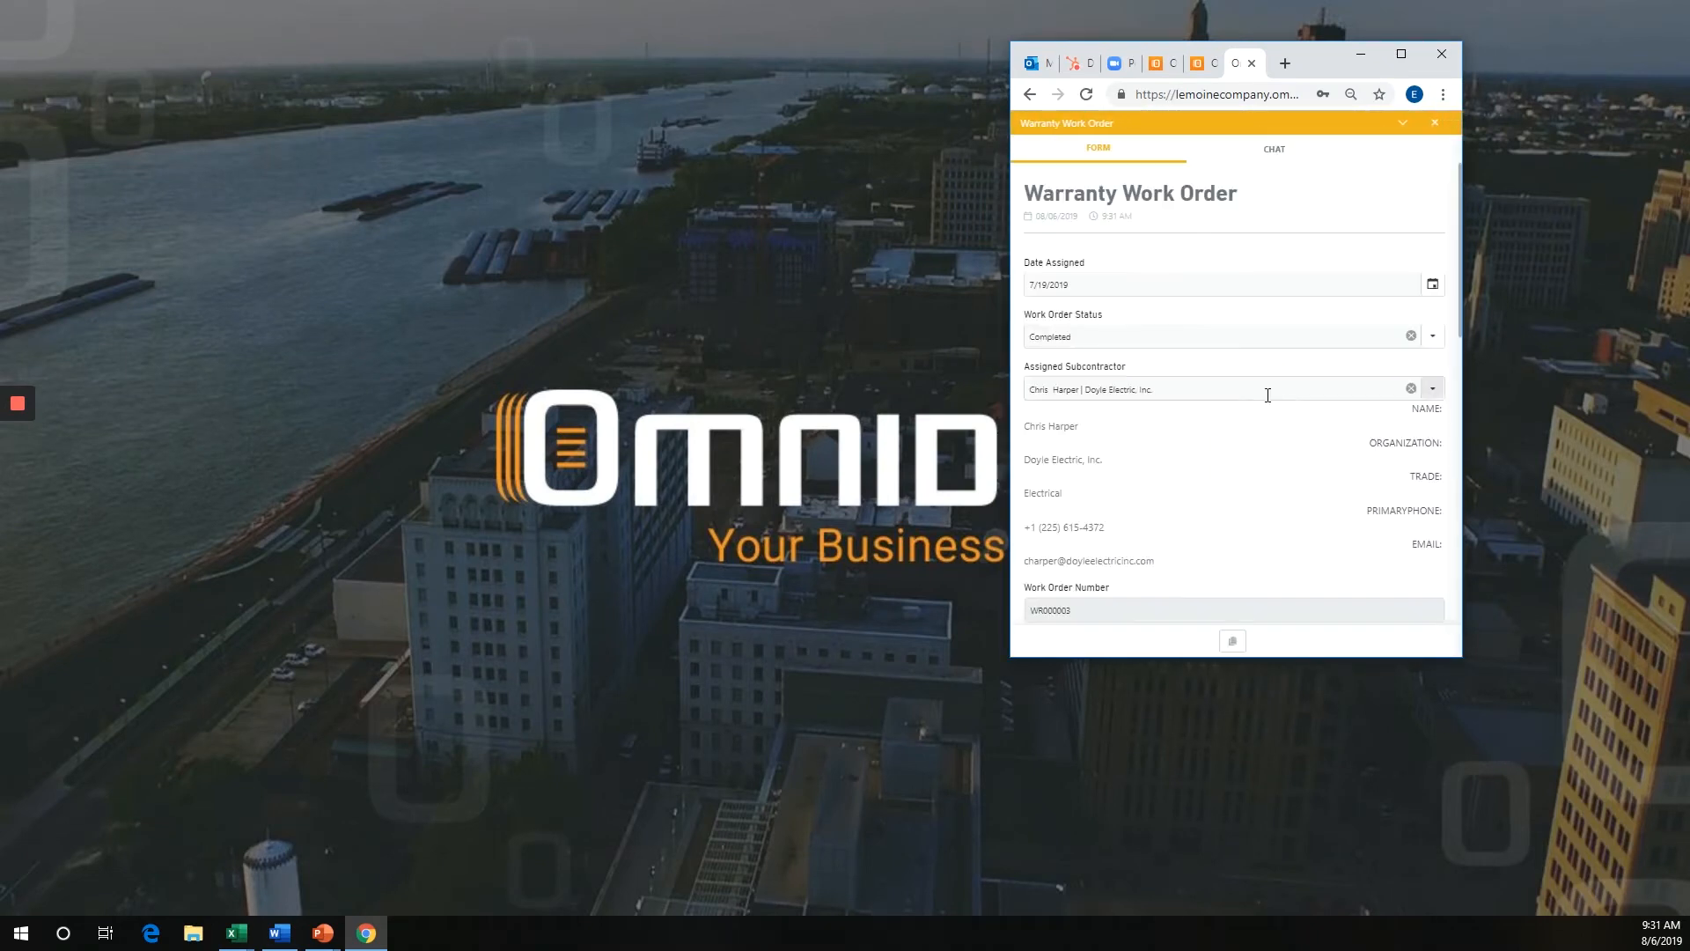
scroll(1264, 388, down, 3)
scroll(1265, 408, down, 4)
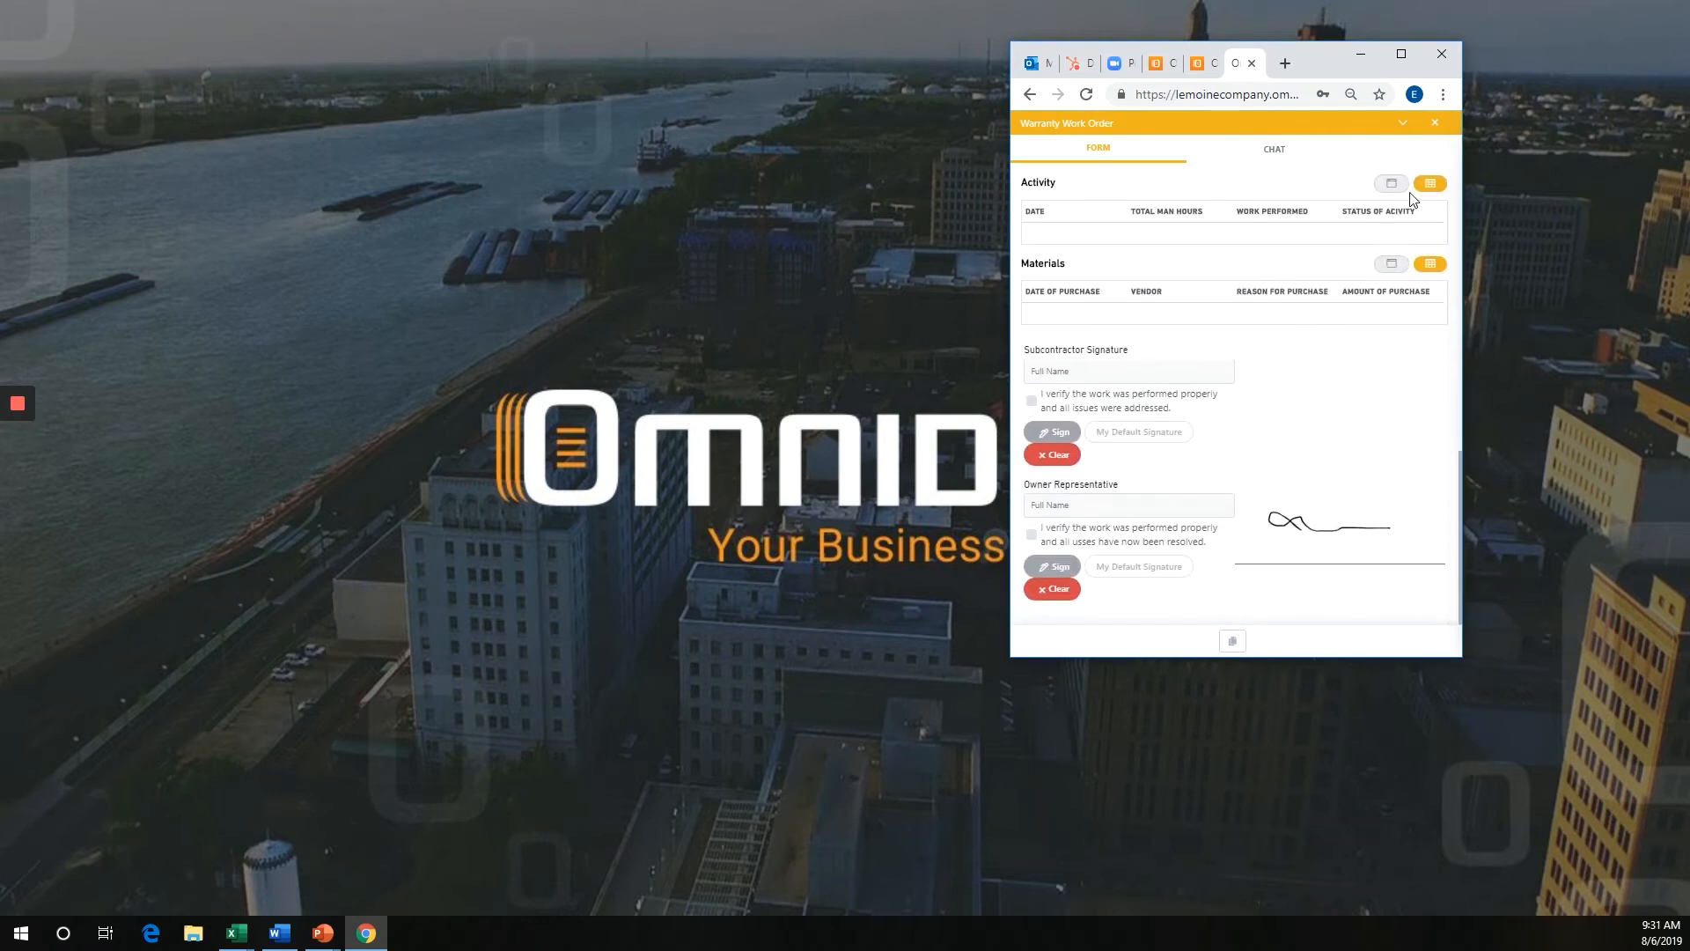
click(1397, 186)
scroll(1274, 415, down, 5)
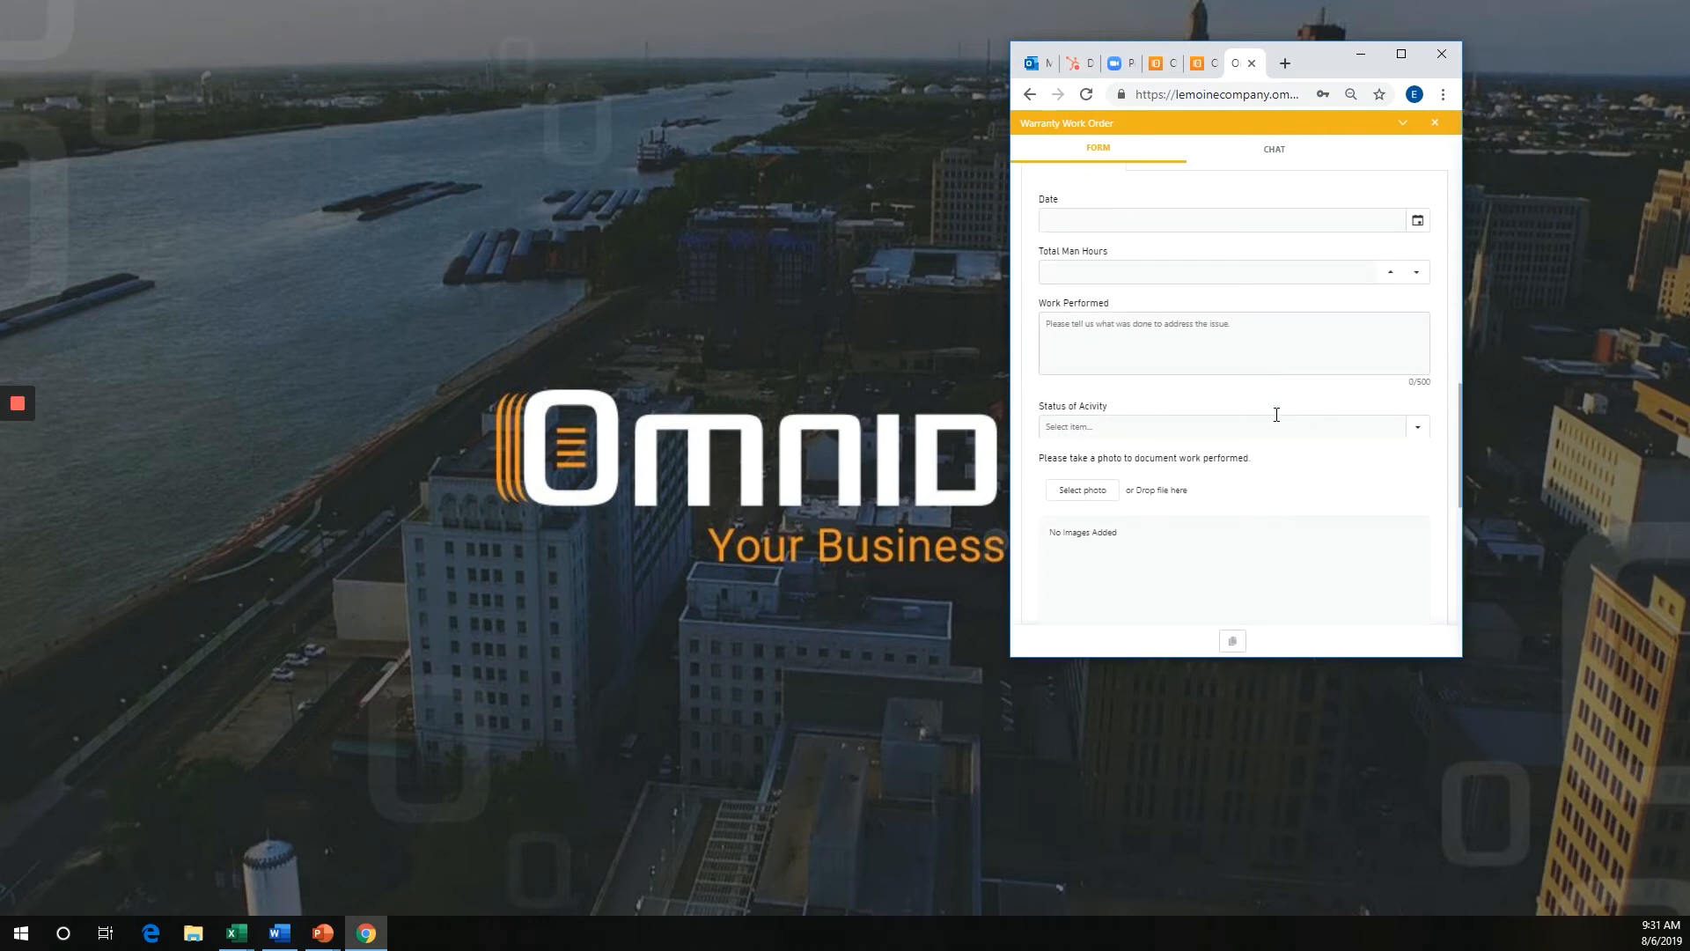
Verify that the work was performed properly under Subcontractor Signature and accept a short freehand signature.
scroll(1278, 419, down, 1)
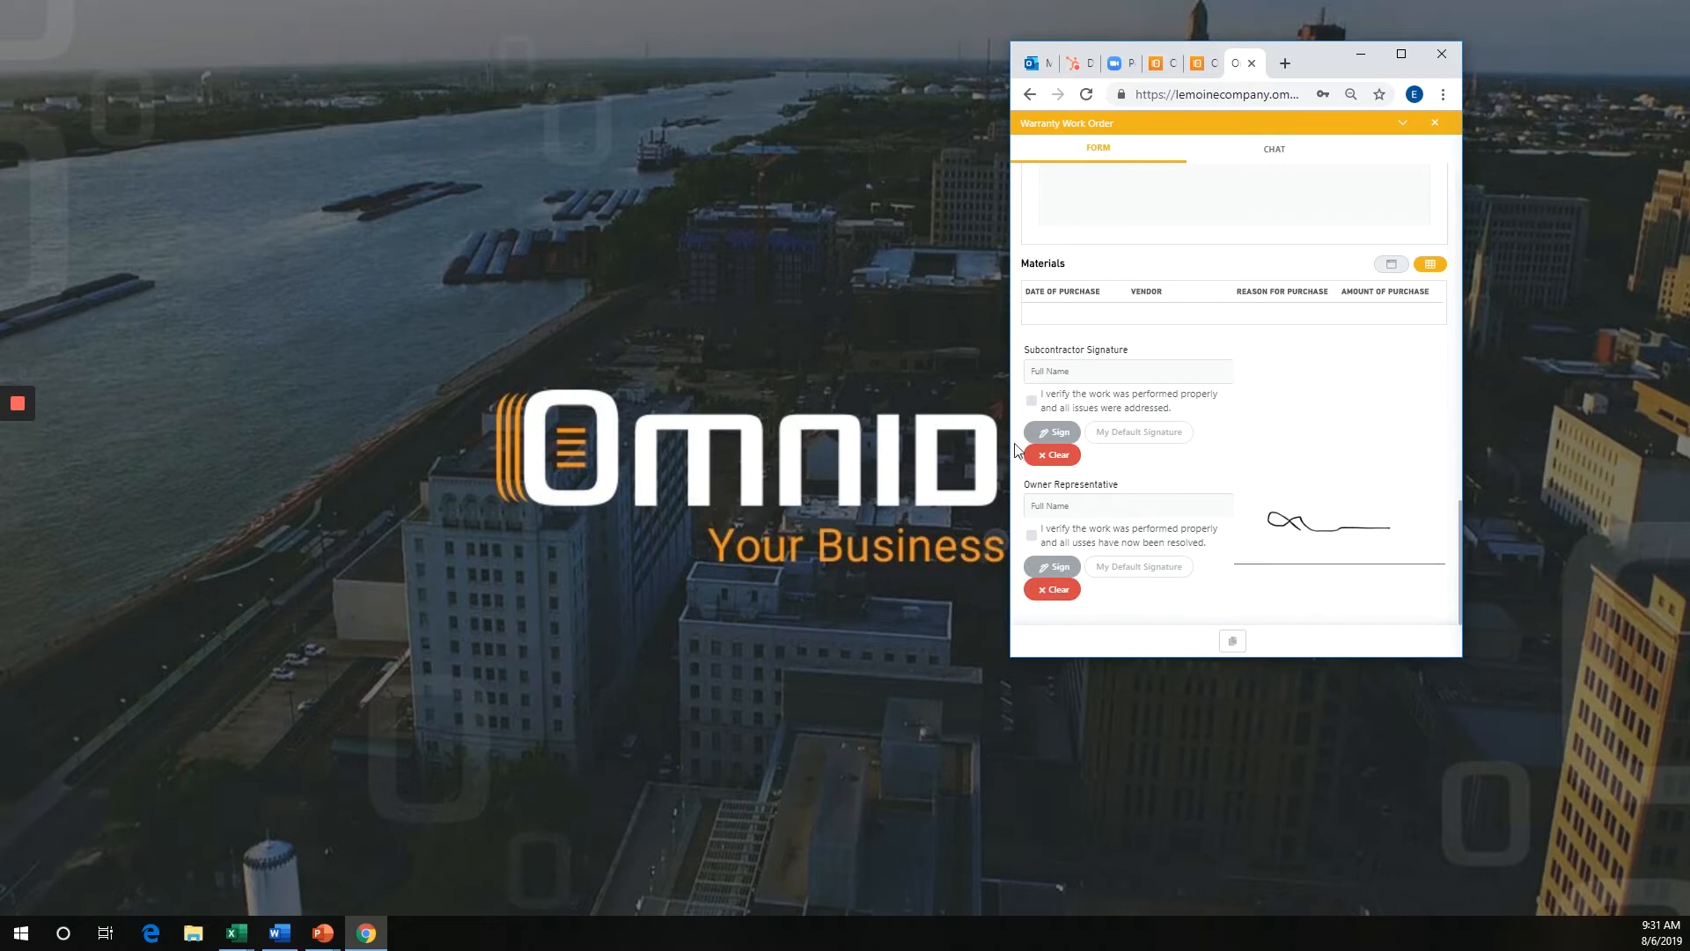
click(1032, 401)
click(1056, 433)
drag(1139, 379, 1209, 378)
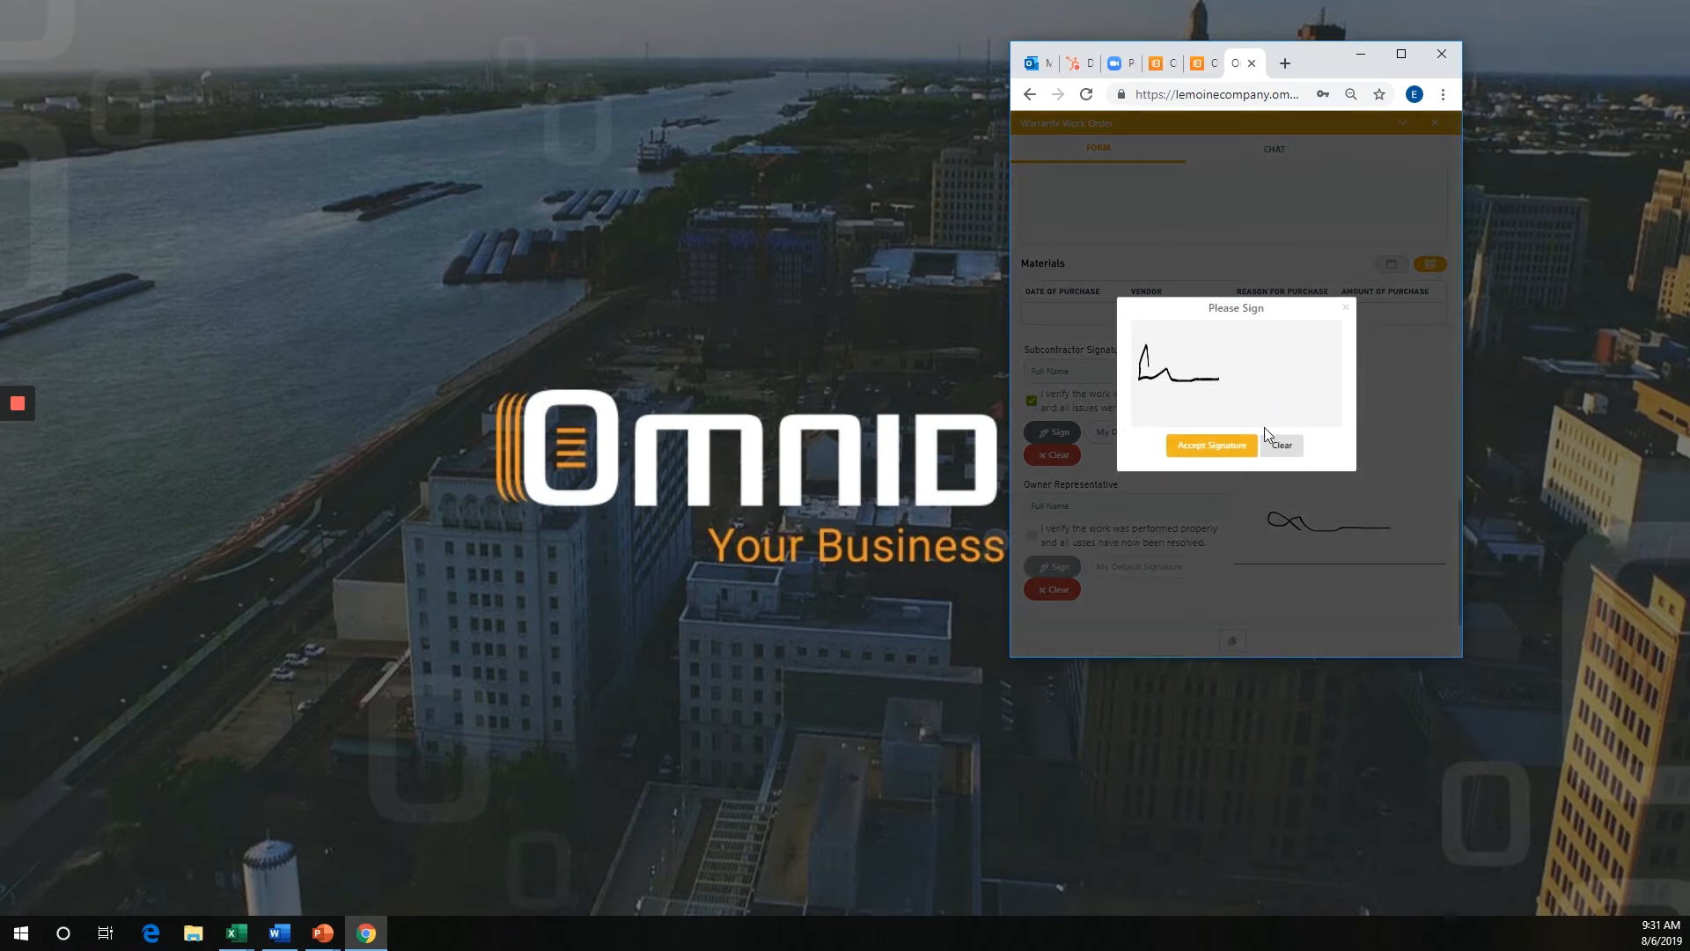
click(1211, 445)
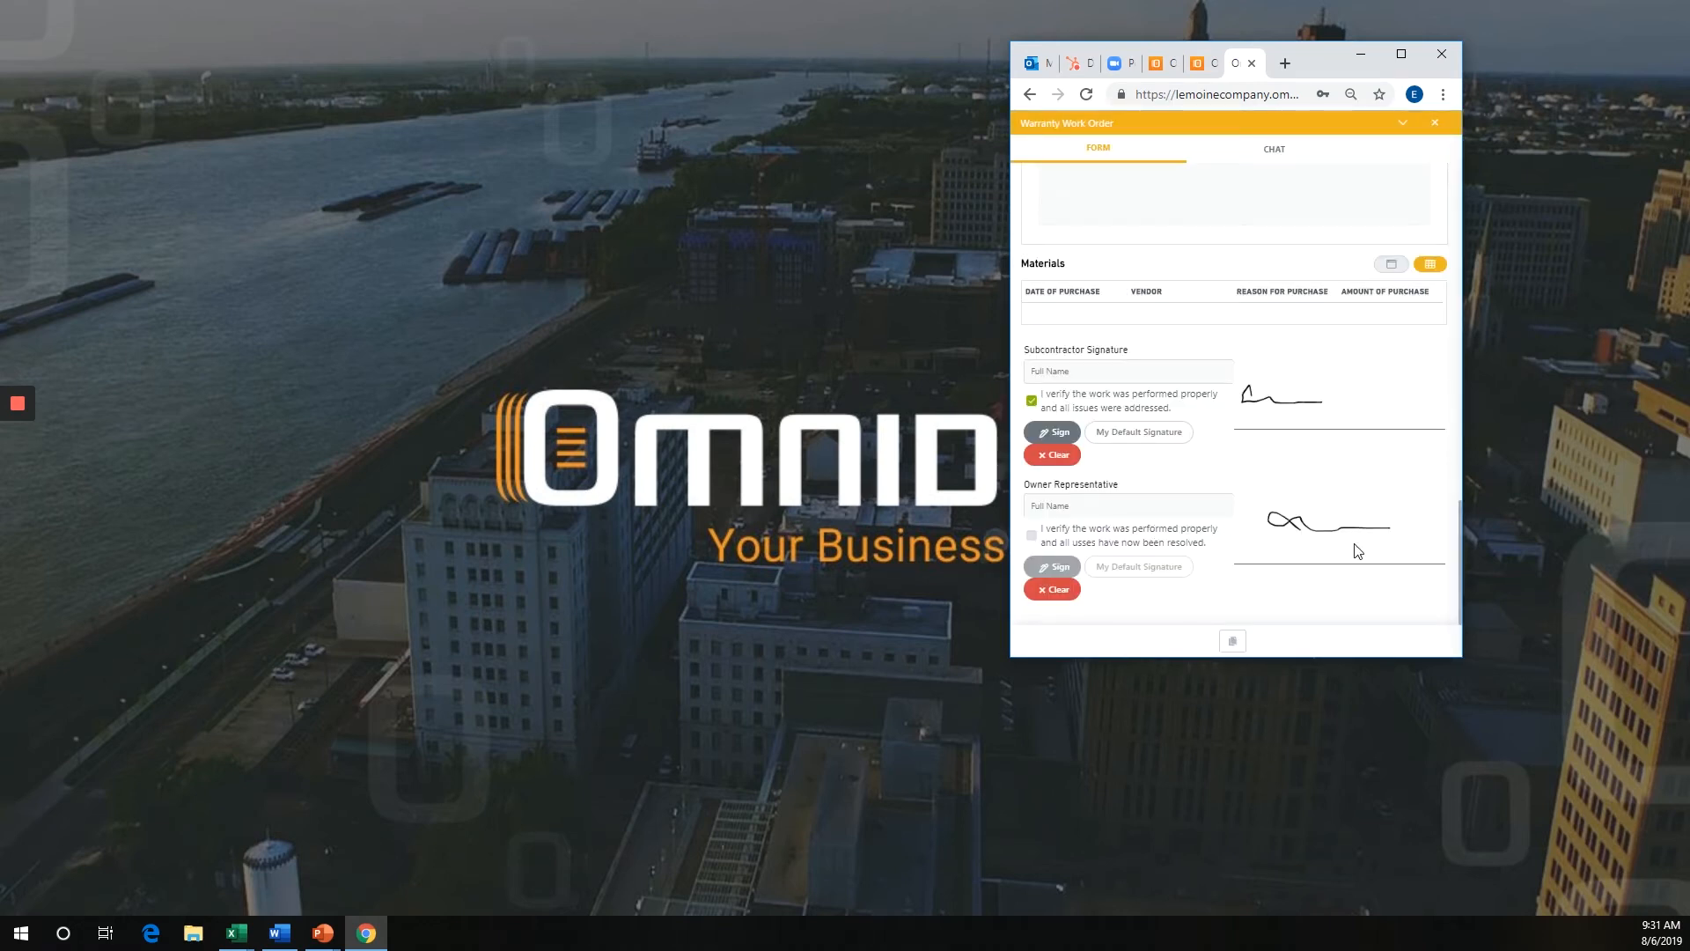
Maximize the browser window, apply the thumbs-up action to the Warranty Work Order, and close the form.
click(1402, 53)
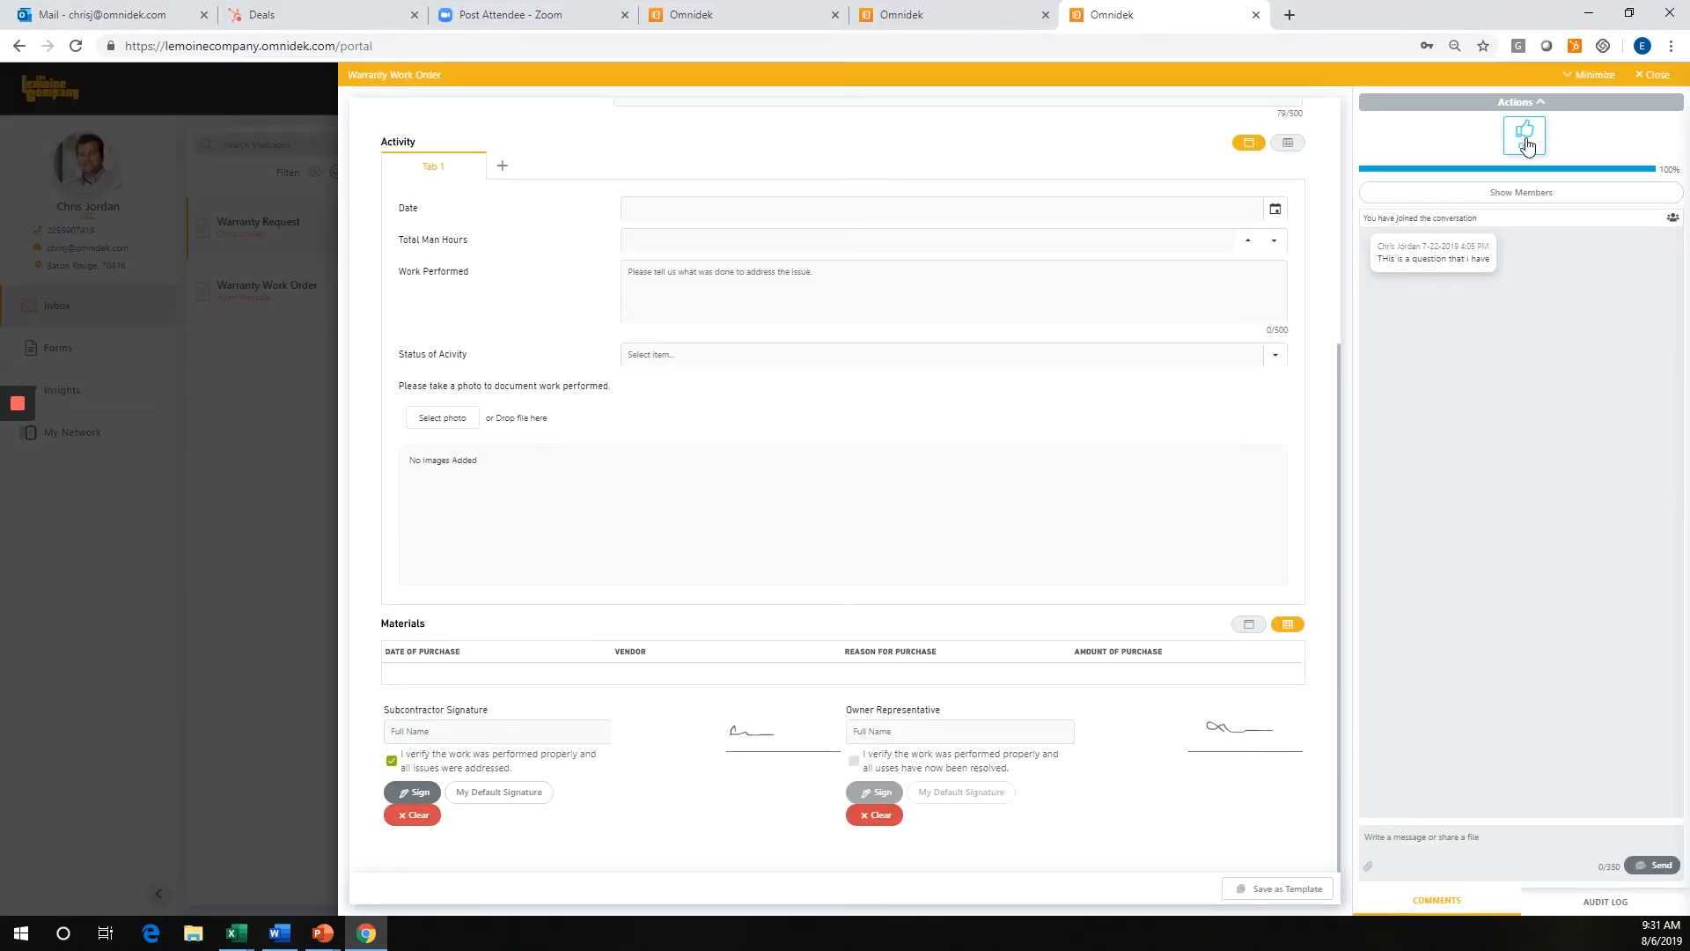
click(1526, 134)
click(1651, 76)
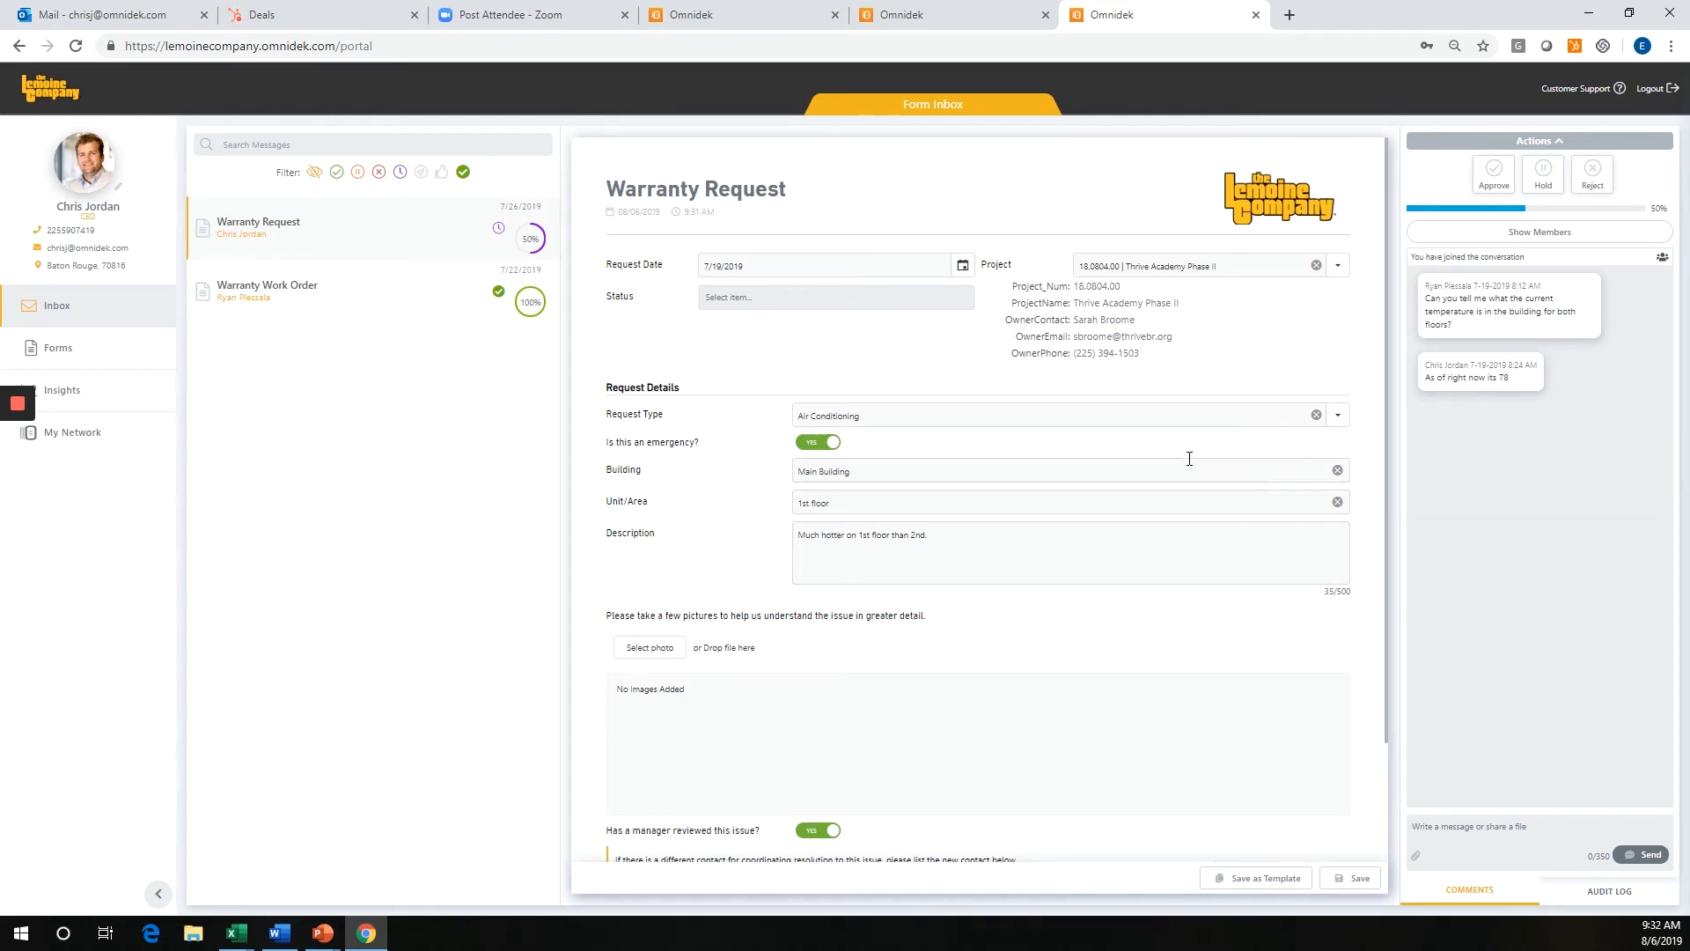
Review the rest of the air conditioning Warranty Request and its audit log, and return to the comments.
scroll(1214, 571, down, 2)
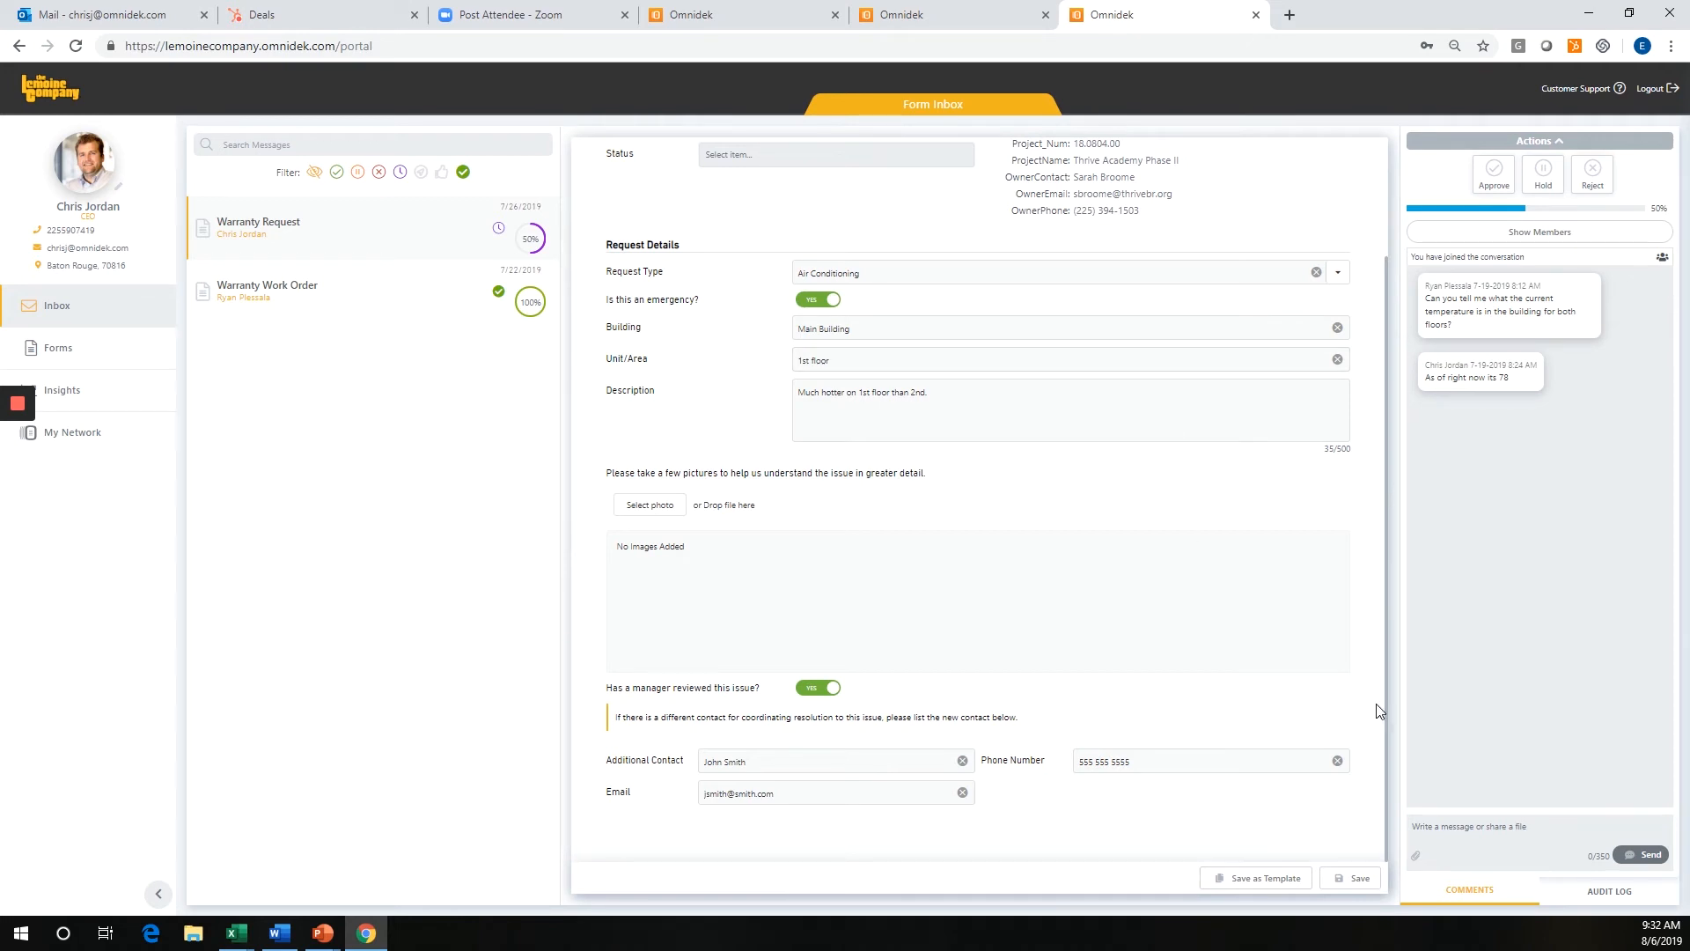
click(1596, 891)
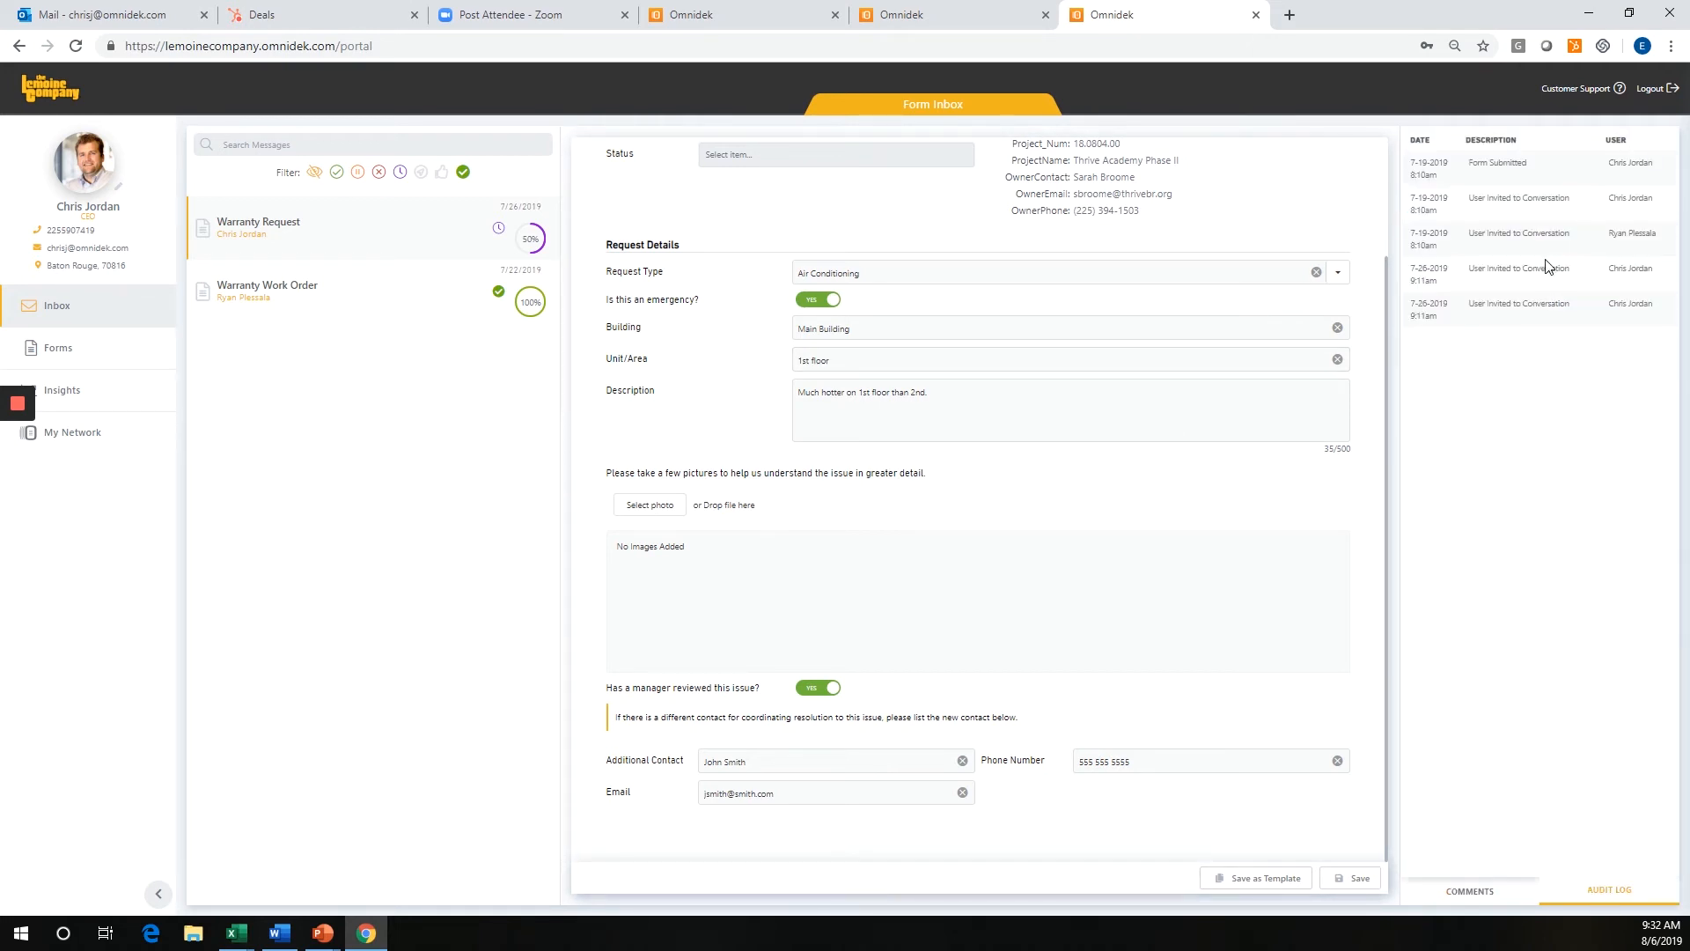
click(1511, 892)
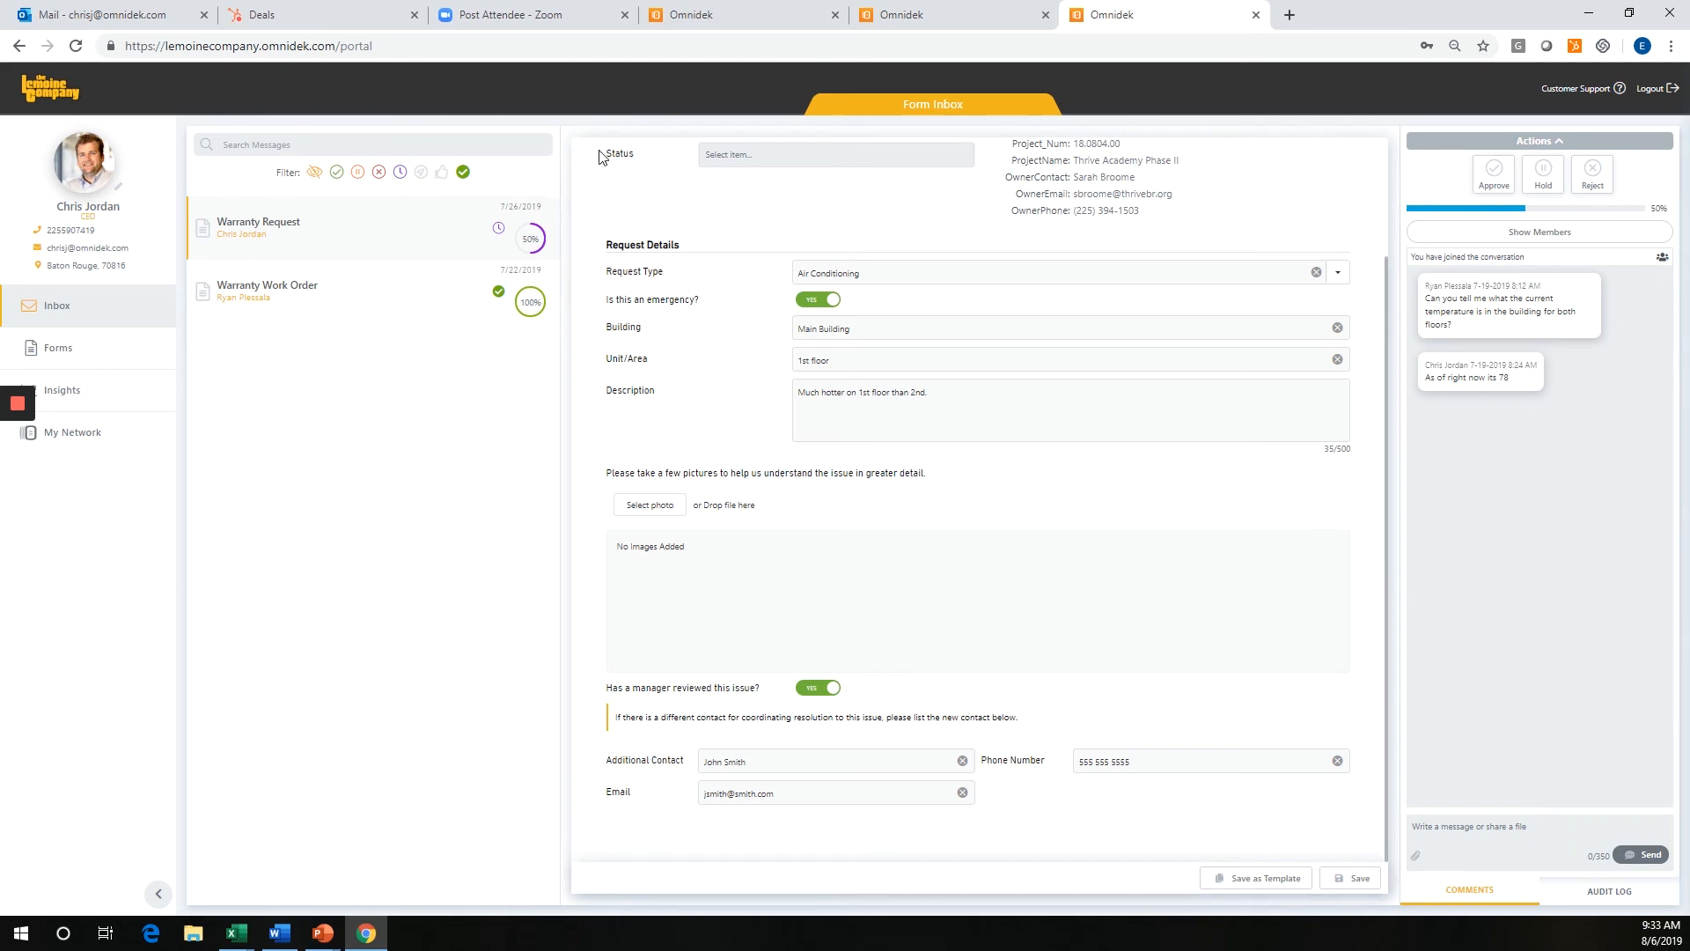
Open the omnidek.com website in a new browser tab.
click(1290, 15)
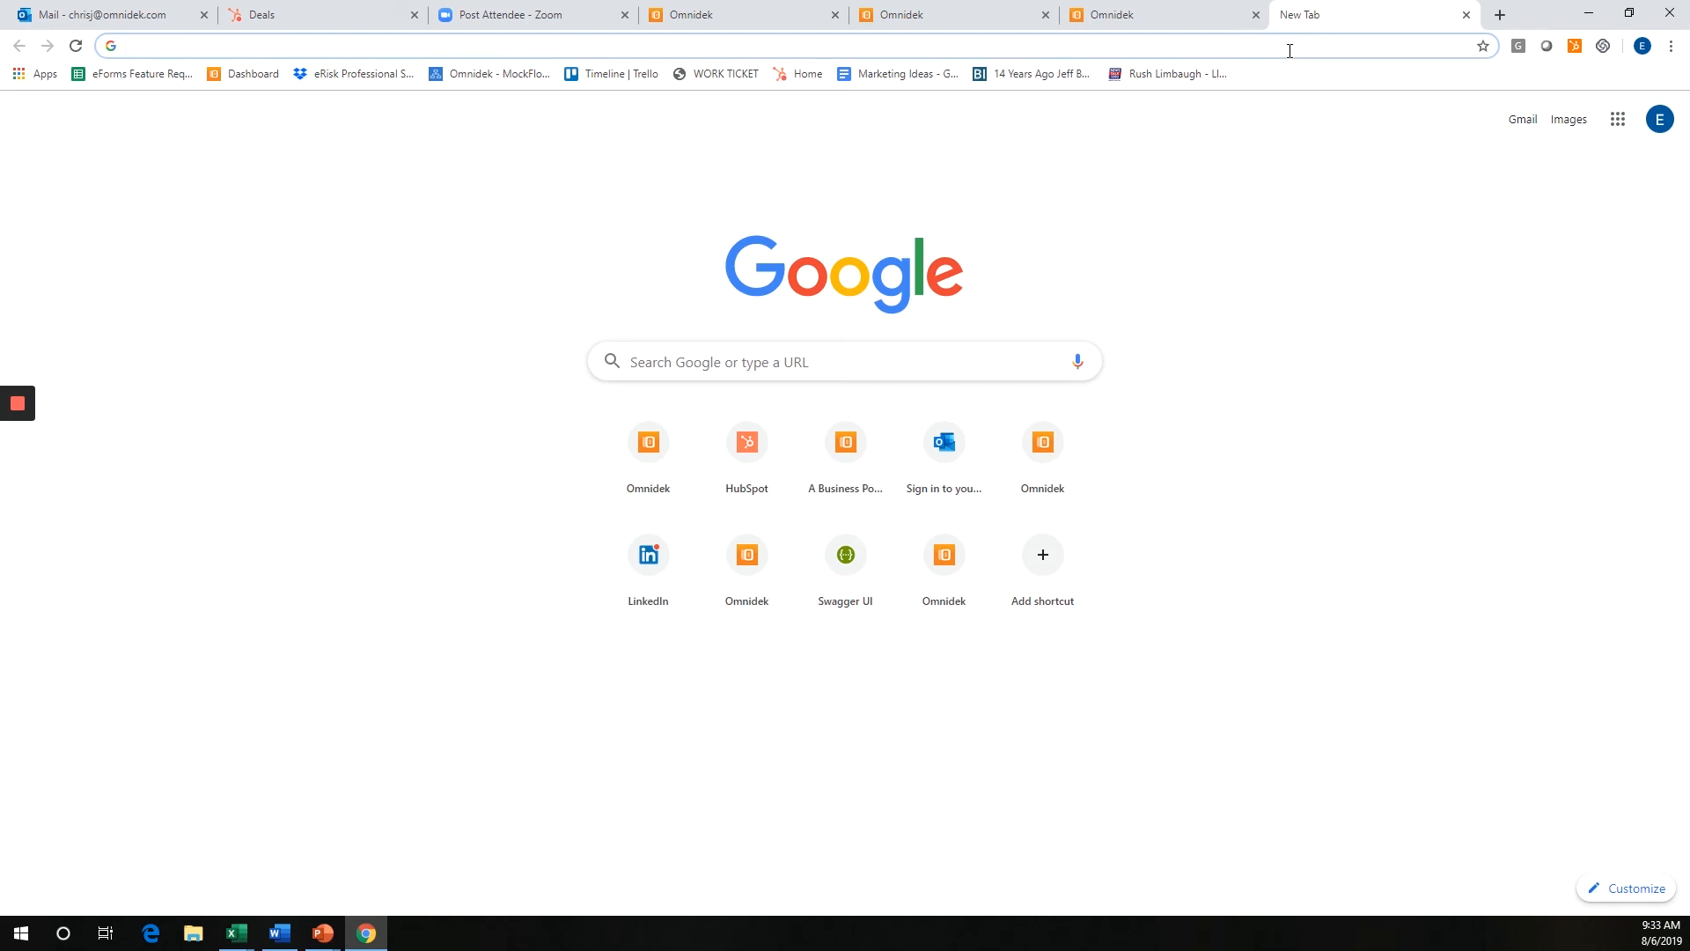
text(om)
key(Return)
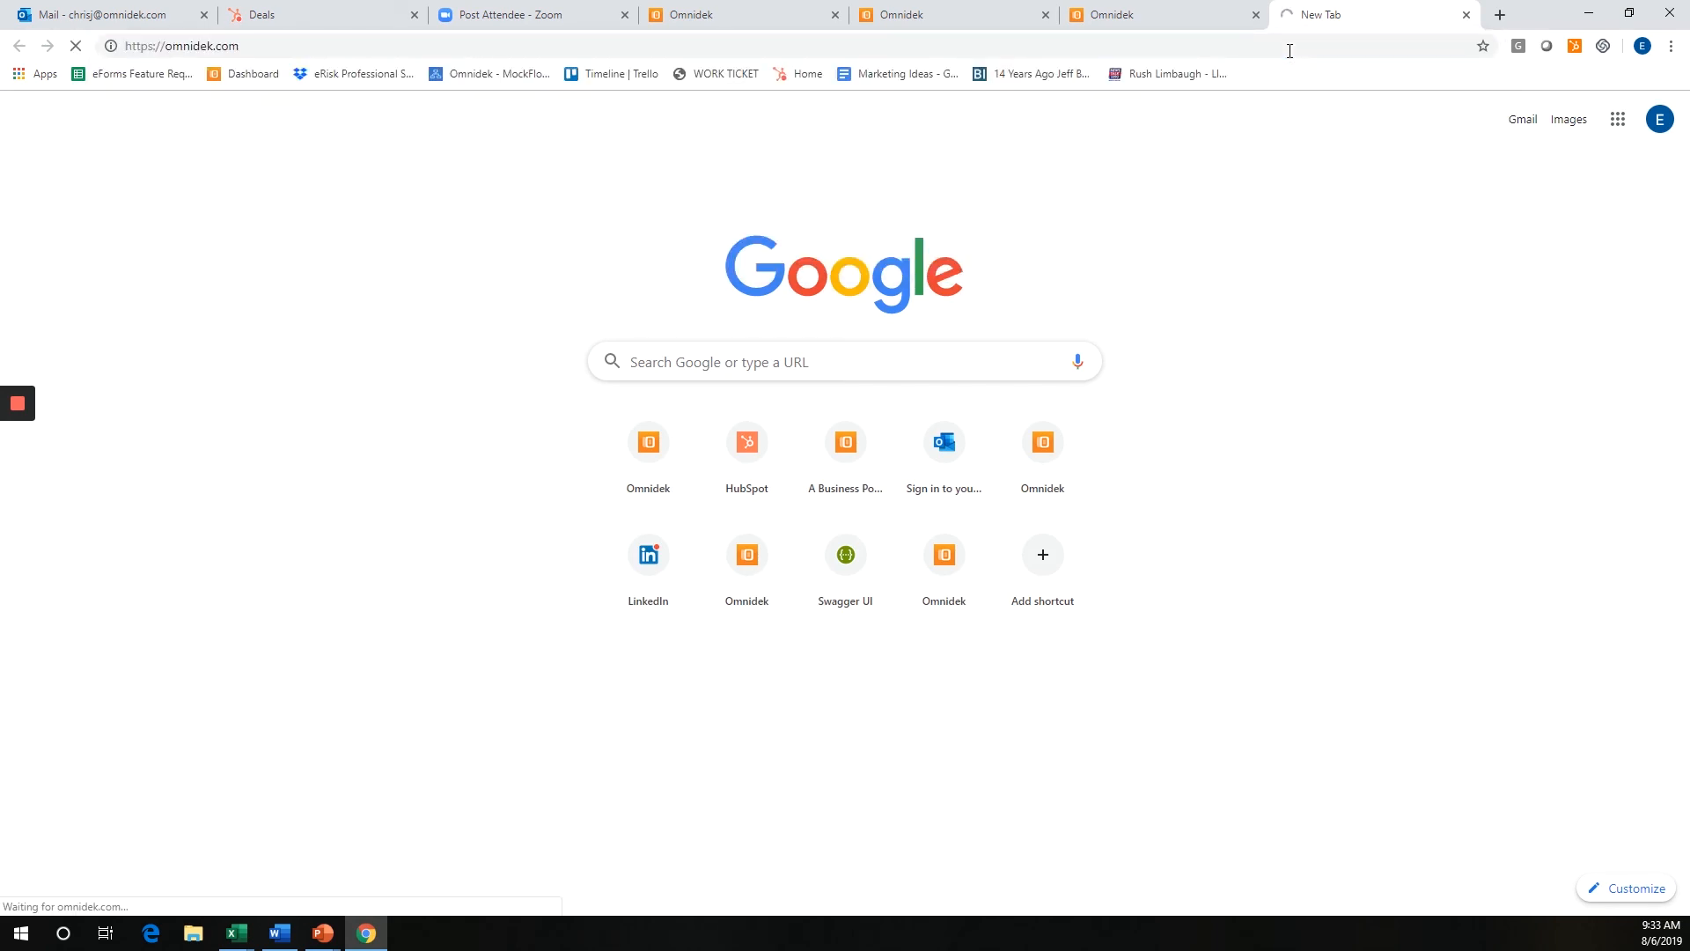